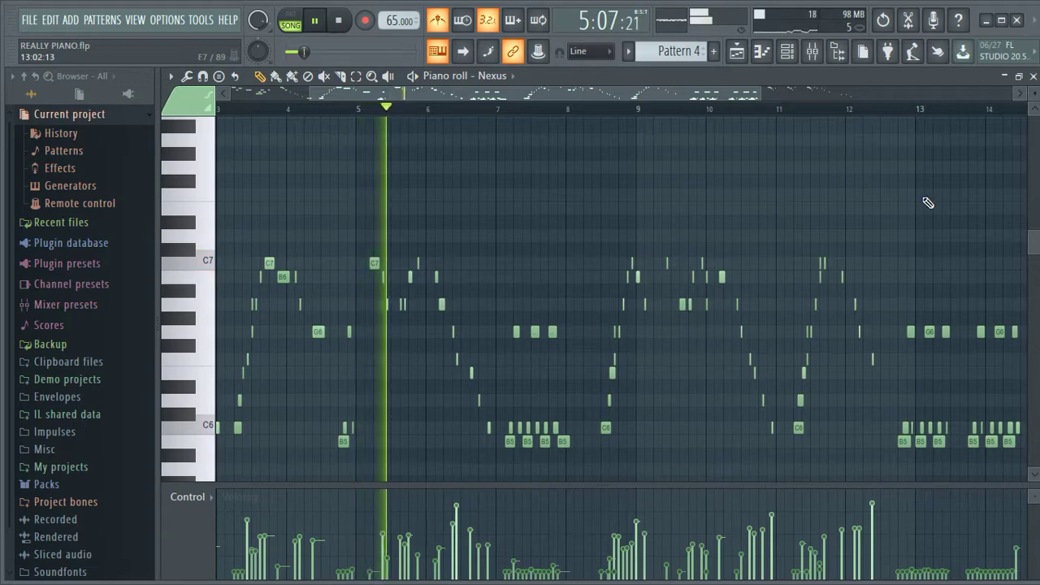
- Start a new project without saving the changes to REALLY PIANO.flp, and show its channel rack
{"action": "key", "text": "space"}
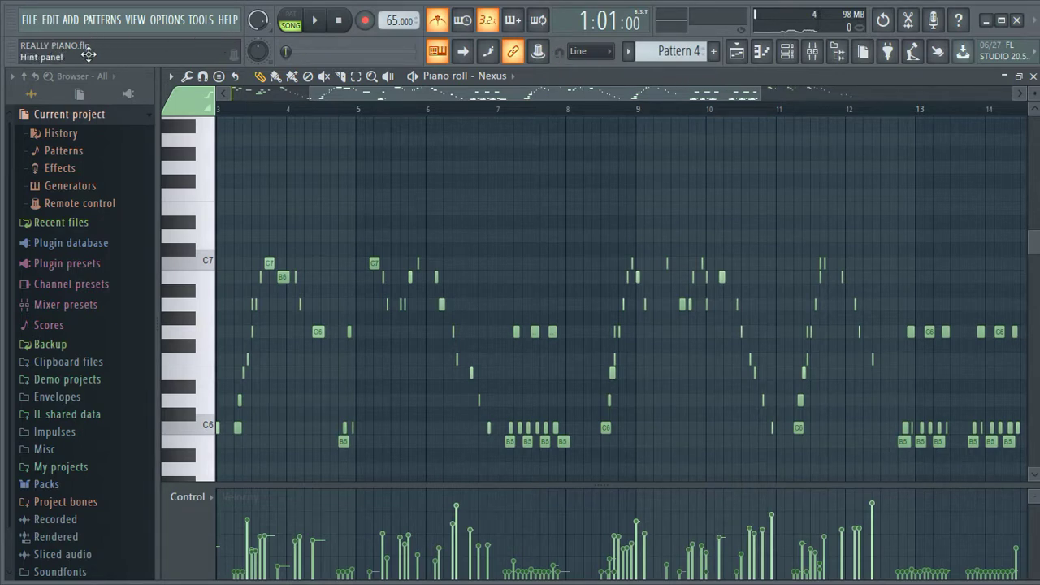
{"action": "left_click", "coordinate": [28, 27]}
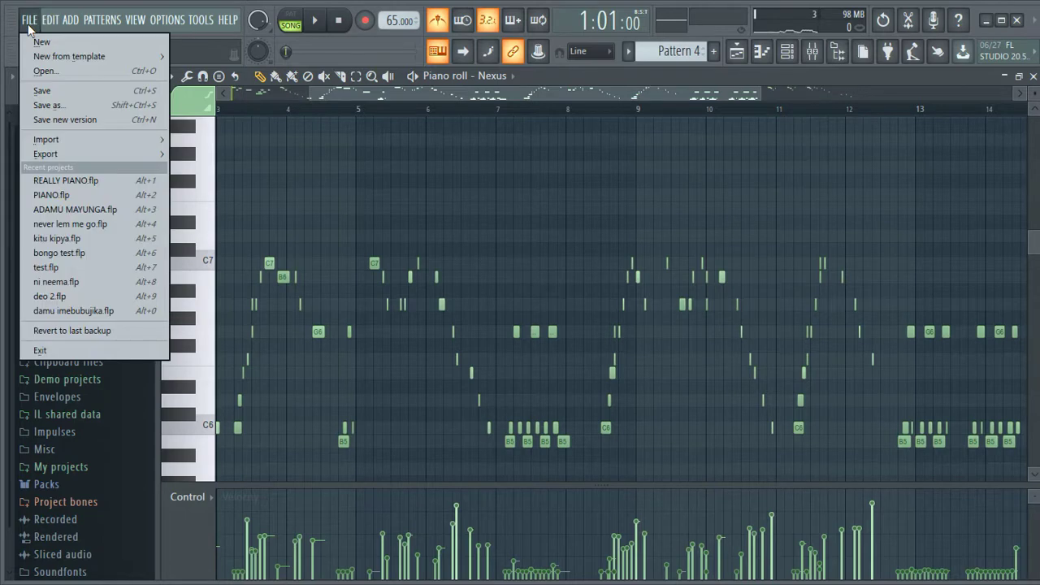
{"action": "left_click", "coordinate": [42, 42]}
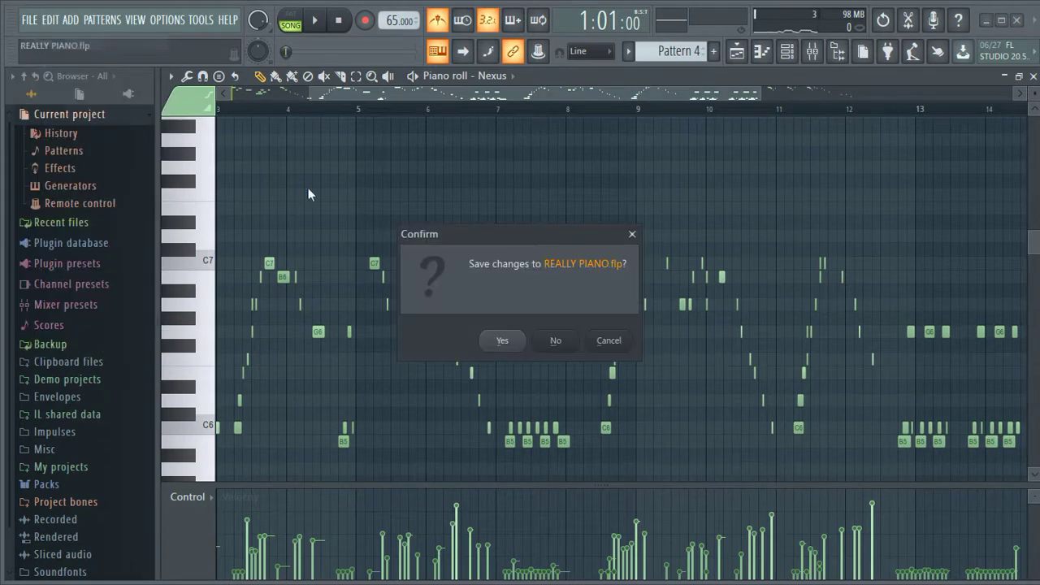
{"action": "left_click", "coordinate": [555, 340]}
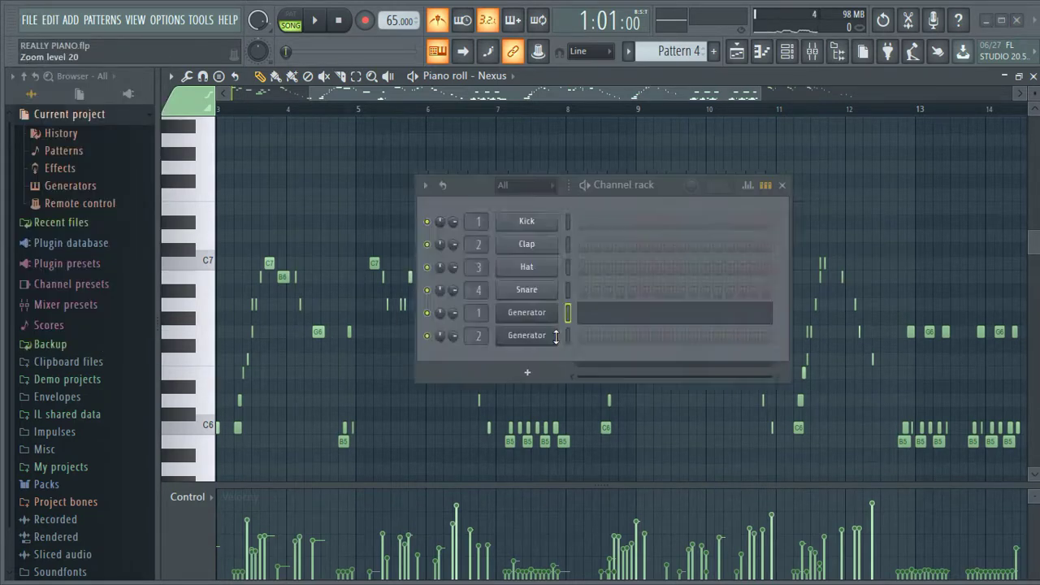
{"action": "right_click", "coordinate": [571, 342]}
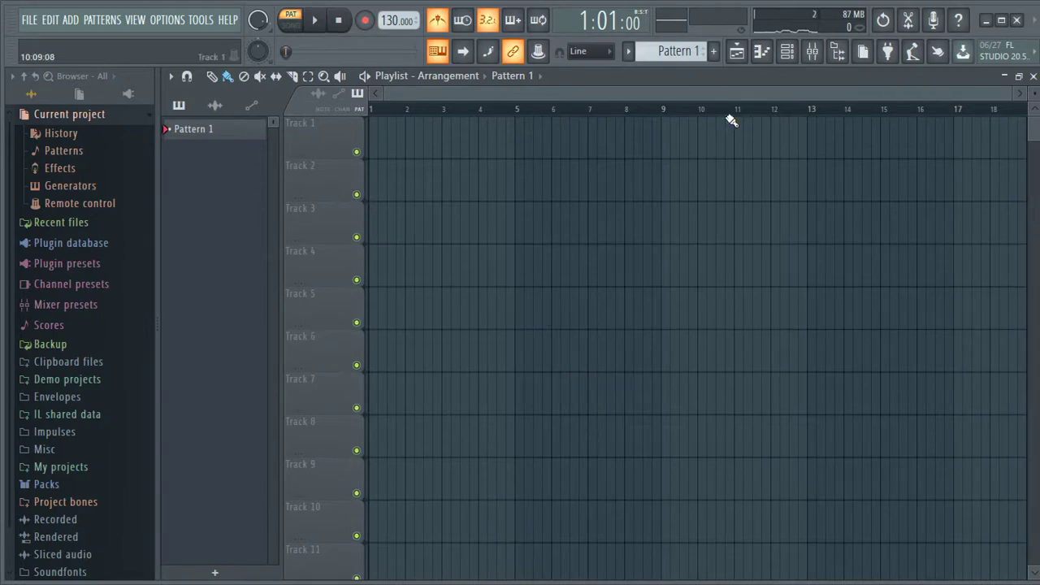
{"action": "left_click", "coordinate": [787, 54]}
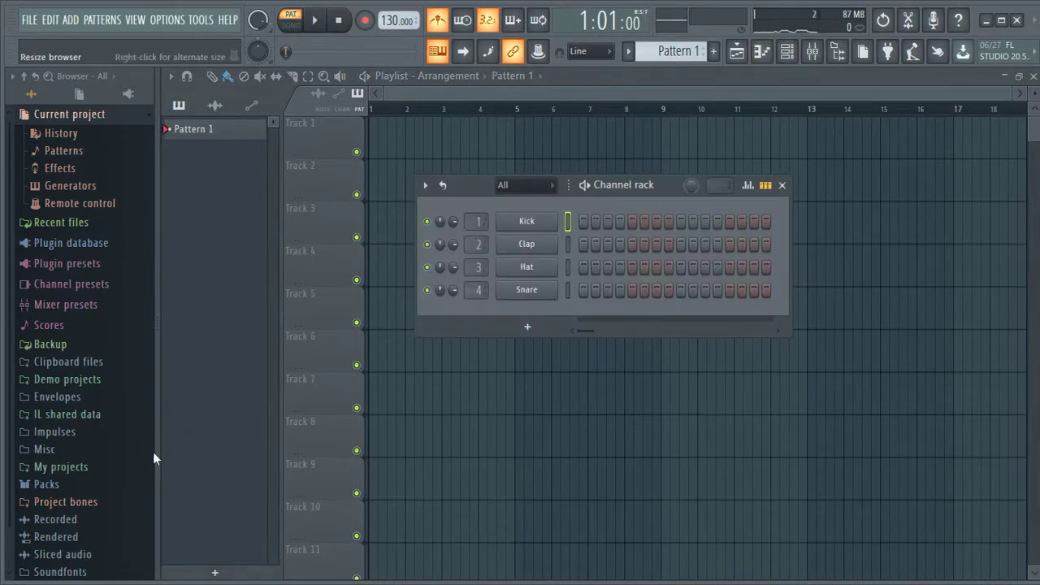
- Load the Nexus plugin from the plugin database into a new channel and dismiss its error message
{"action": "left_click", "coordinate": [127, 93]}
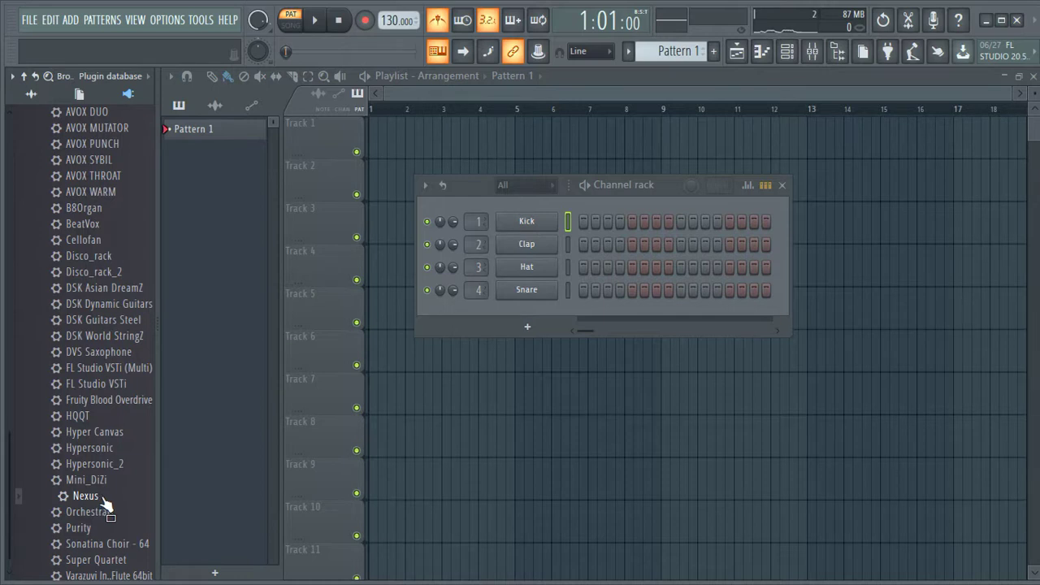
{"action": "left_click_drag", "start_coordinate": [104, 503], "coordinate": [94, 504]}
{"action": "right_click", "coordinate": [92, 498]}
{"action": "left_click", "coordinate": [112, 506]}
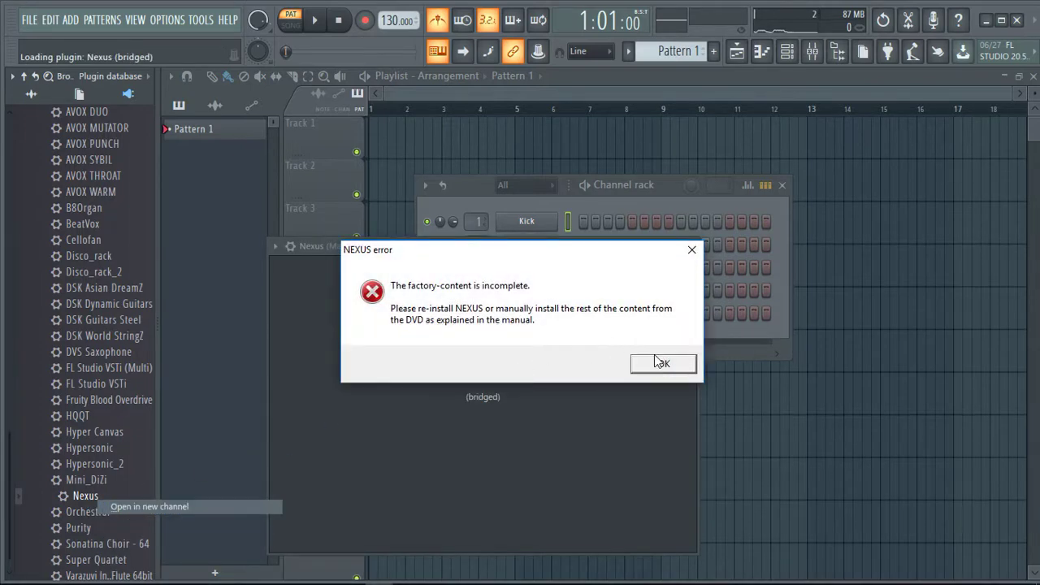
{"action": "left_click", "coordinate": [662, 364]}
- Load the PN Nexus Grandpiano preset from Nexus's Piano category and move the plugin window clear of the channel rack
{"action": "left_click", "coordinate": [502, 400]}
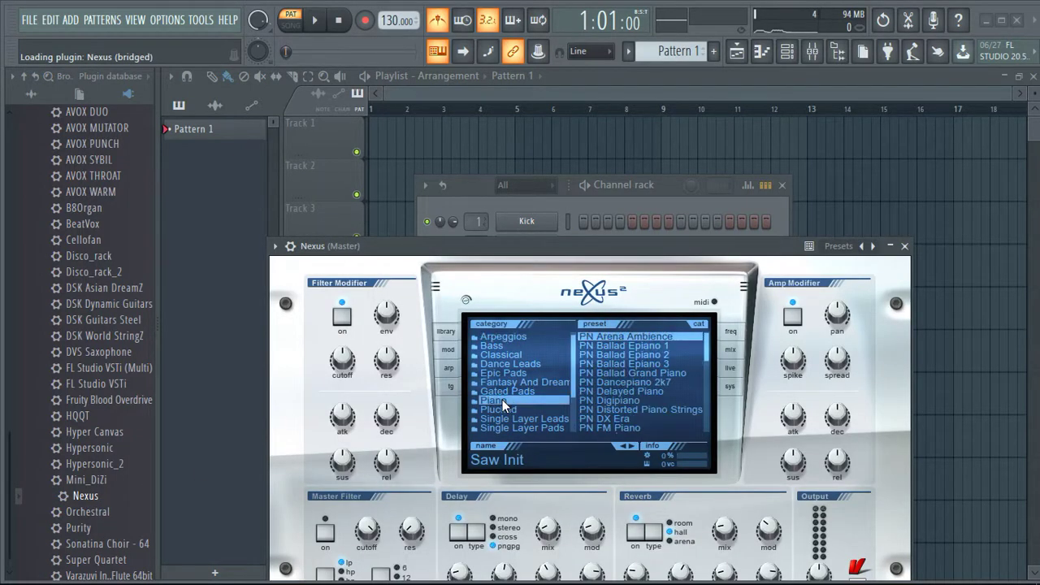
{"action": "left_click_drag", "start_coordinate": [705, 354], "coordinate": [712, 373]}
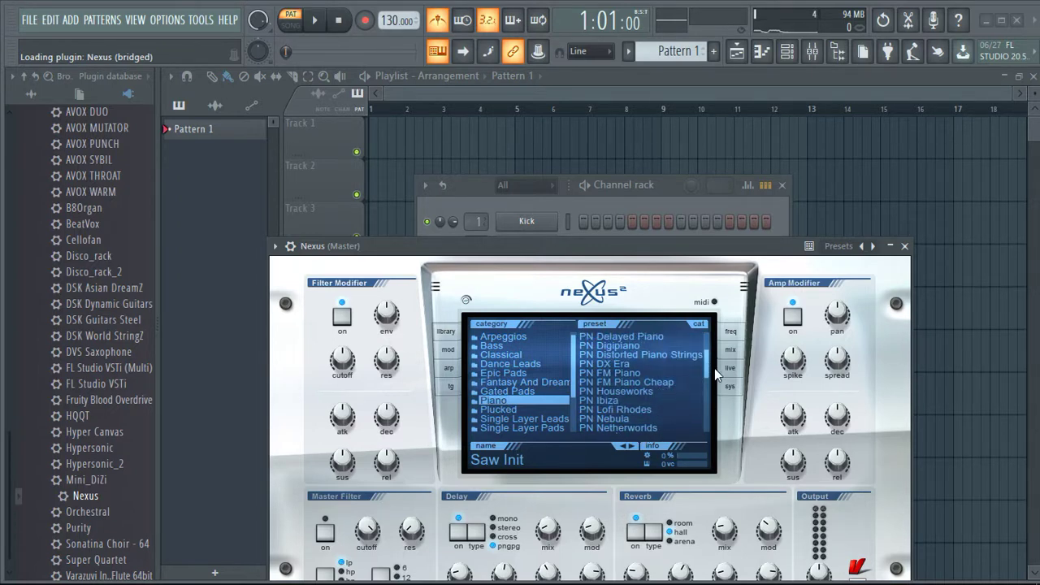
{"action": "mouse_move", "coordinate": [712, 367]}
{"action": "left_mouse_down"}
{"action": "mouse_move", "coordinate": [709, 348]}
{"action": "mouse_move", "coordinate": [712, 371]}
{"action": "left_mouse_up"}
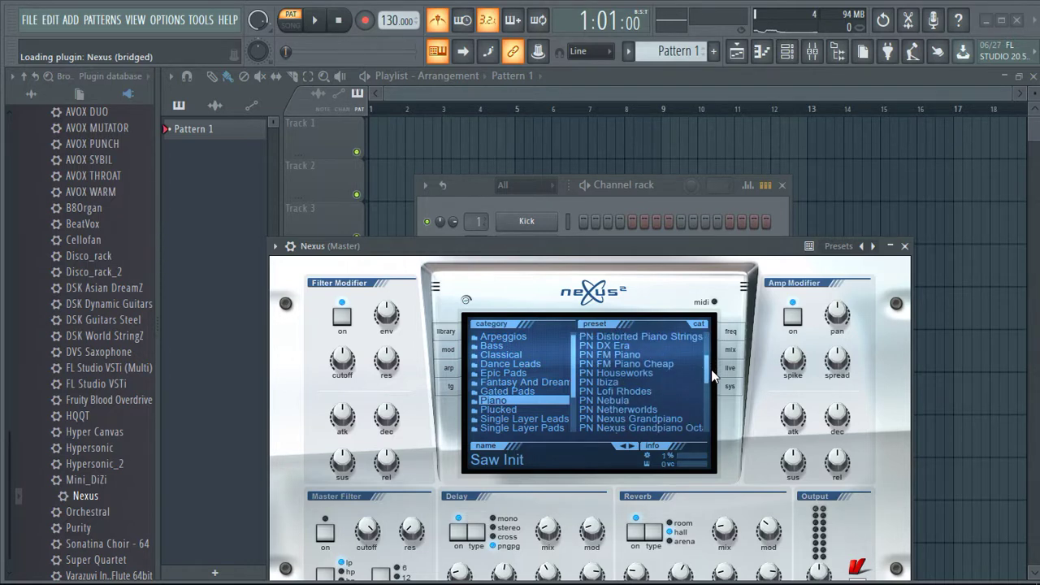
{"action": "left_click", "coordinate": [648, 420]}
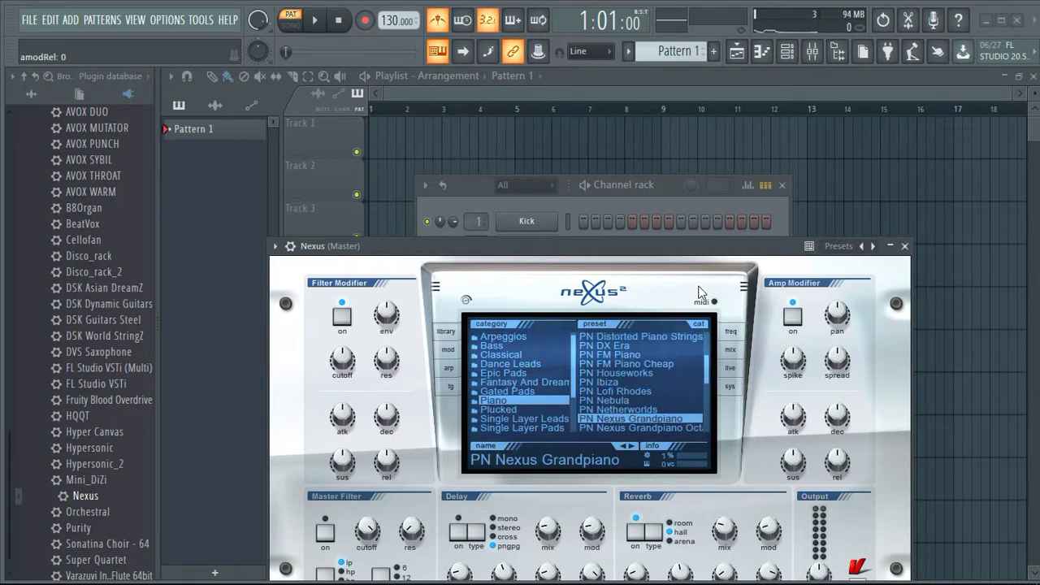
{"action": "left_click_drag", "start_coordinate": [698, 246], "coordinate": [697, 413]}
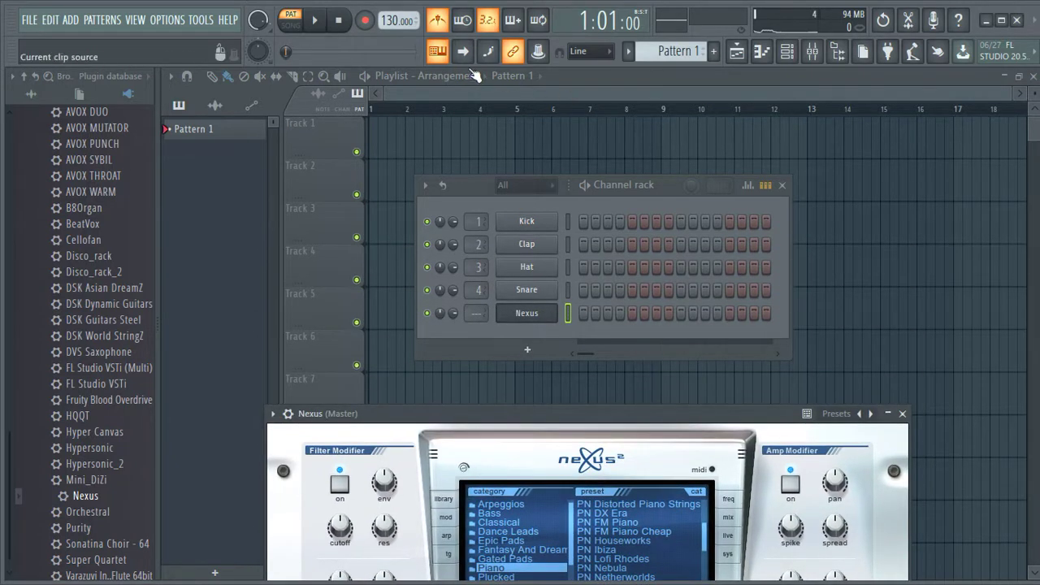
- Set the project tempo to 100 BPM and play the empty pattern briefly to hear the tempo
{"action": "key", "text": "space"}
{"action": "key", "text": "space"}
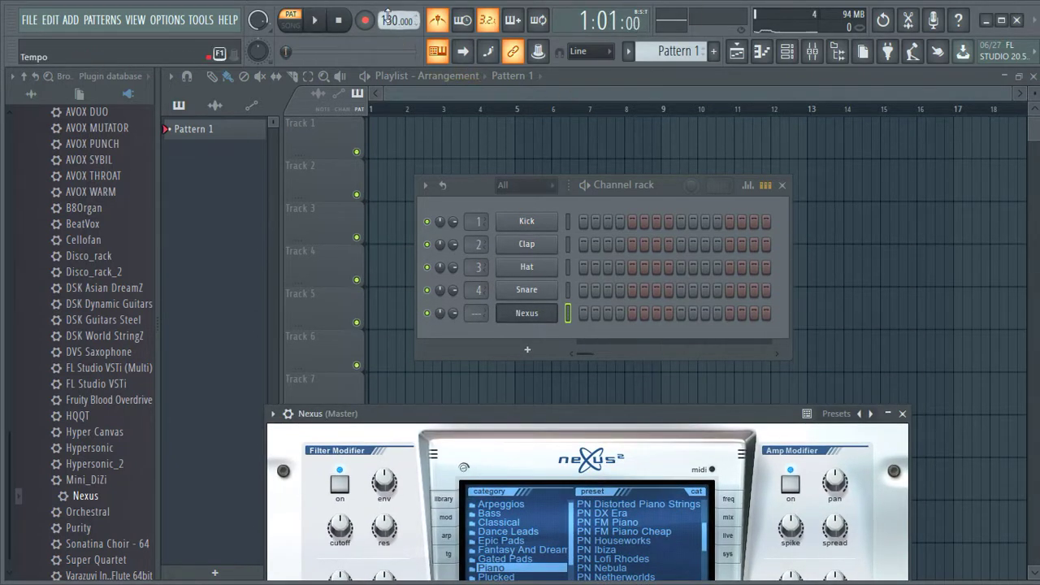
{"action": "left_click_drag", "start_coordinate": [388, 14], "coordinate": [388, 61]}
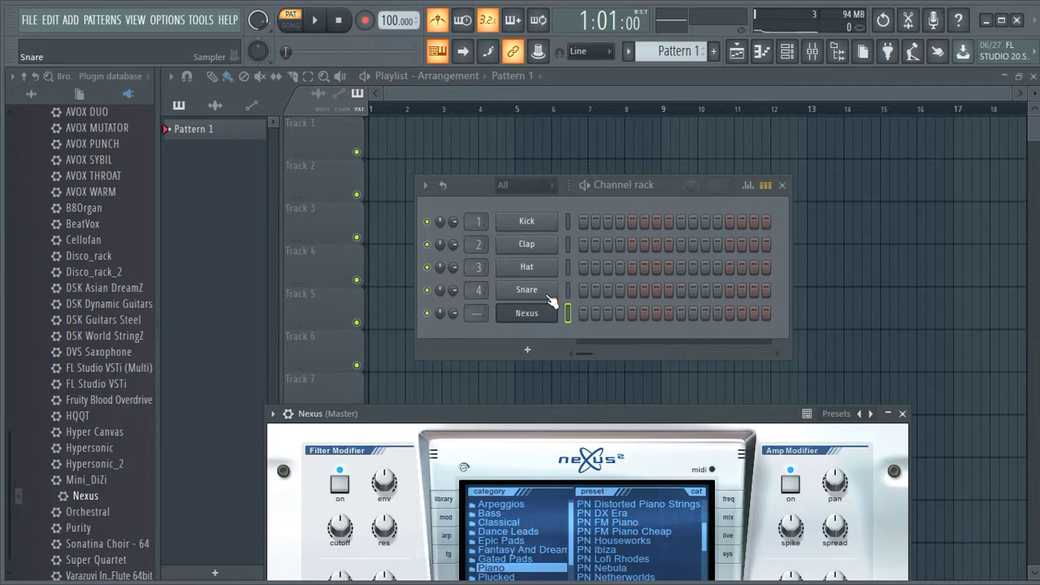
{"action": "key", "text": "space"}
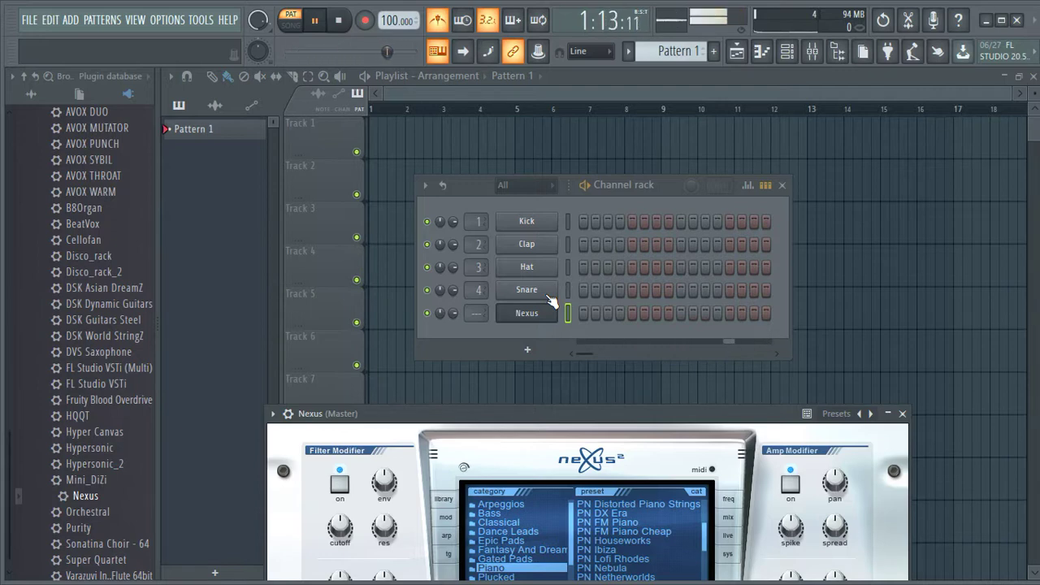
{"action": "key", "text": "space"}
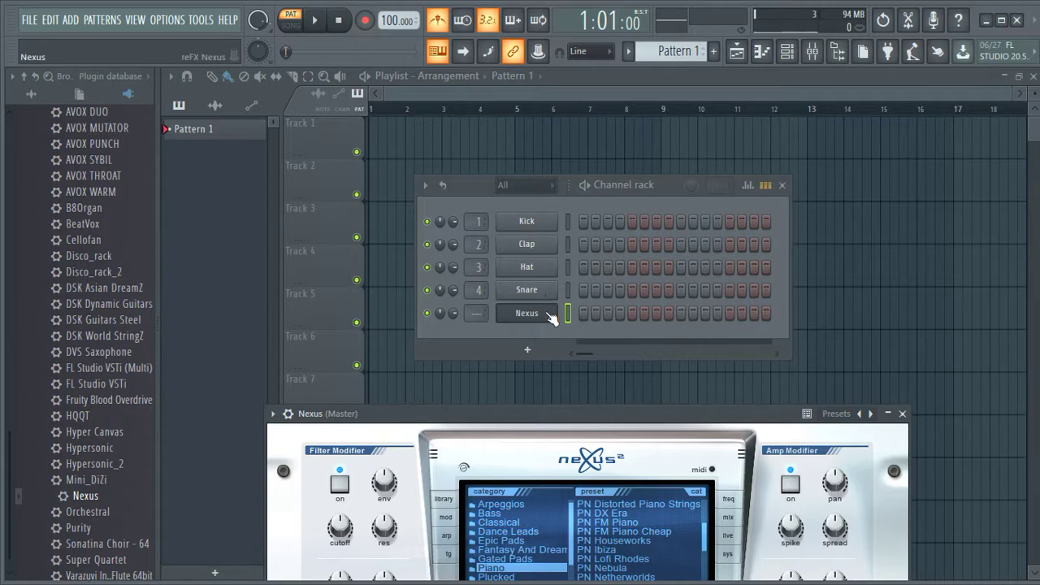
- Open the Nexus channel's piano roll and draw a one-bar C6 note starting at bar 1
{"action": "right_click", "coordinate": [556, 308]}
{"action": "left_click", "coordinate": [584, 313]}
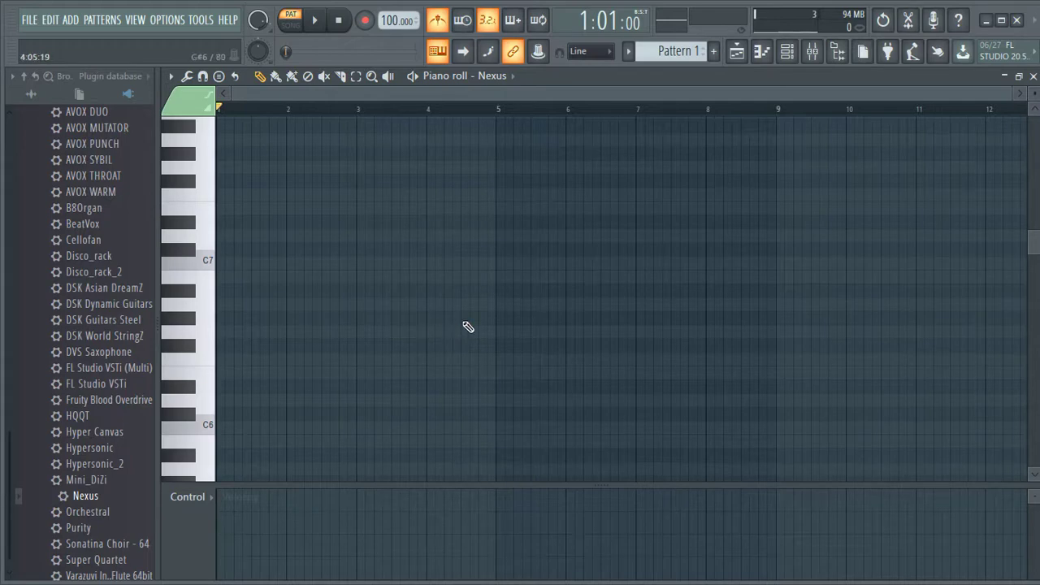
{"action": "scroll", "coordinate": [1037, 250], "scroll_direction": "down", "scroll_amount": 2}
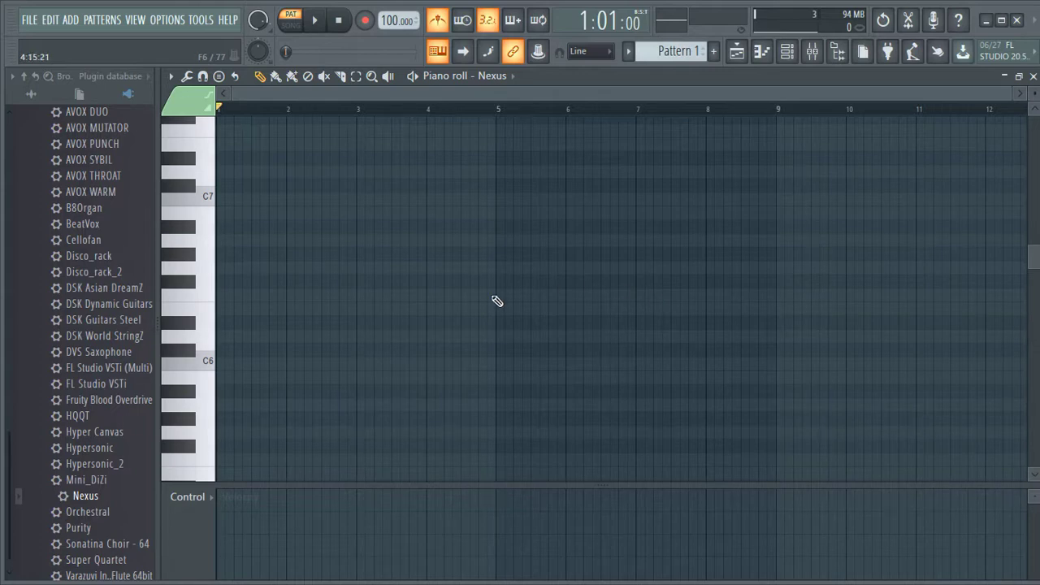
{"action": "left_click", "coordinate": [226, 364]}
{"action": "left_click_drag", "start_coordinate": [236, 360], "coordinate": [210, 361]}
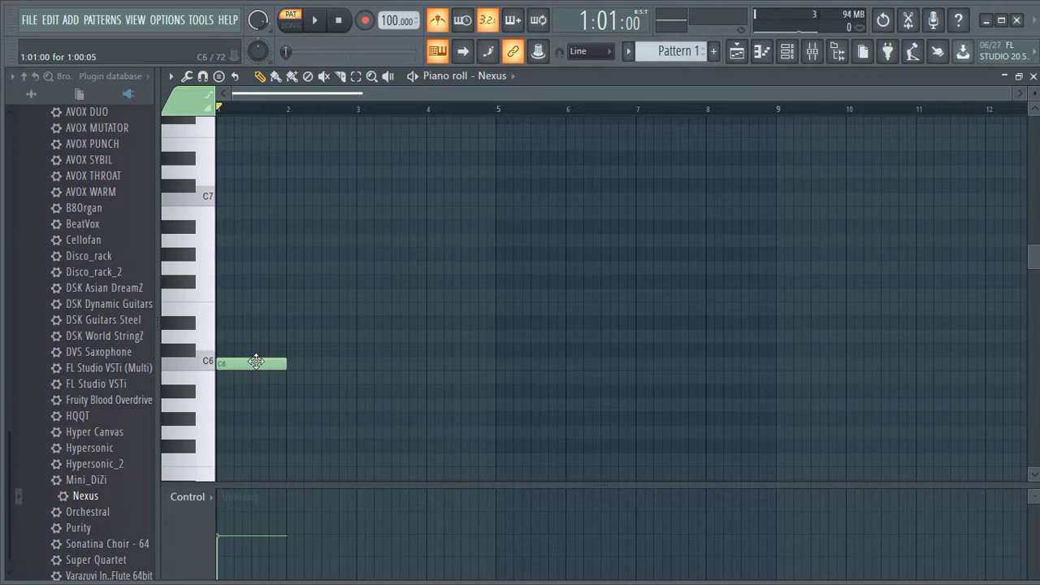
- Audition the C, E and G notes, and move the bar 1 note down one octave to C5
{"action": "key", "text": "z"}
{"action": "key", "text": "c"}
{"action": "key", "text": "b"}
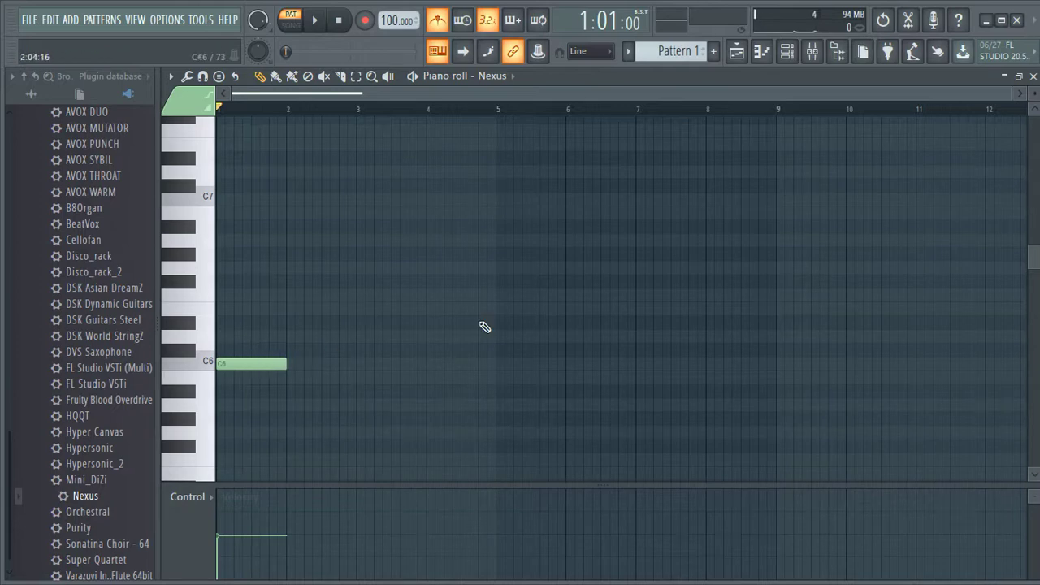
{"action": "left_click_drag", "start_coordinate": [1033, 255], "coordinate": [1013, 268]}
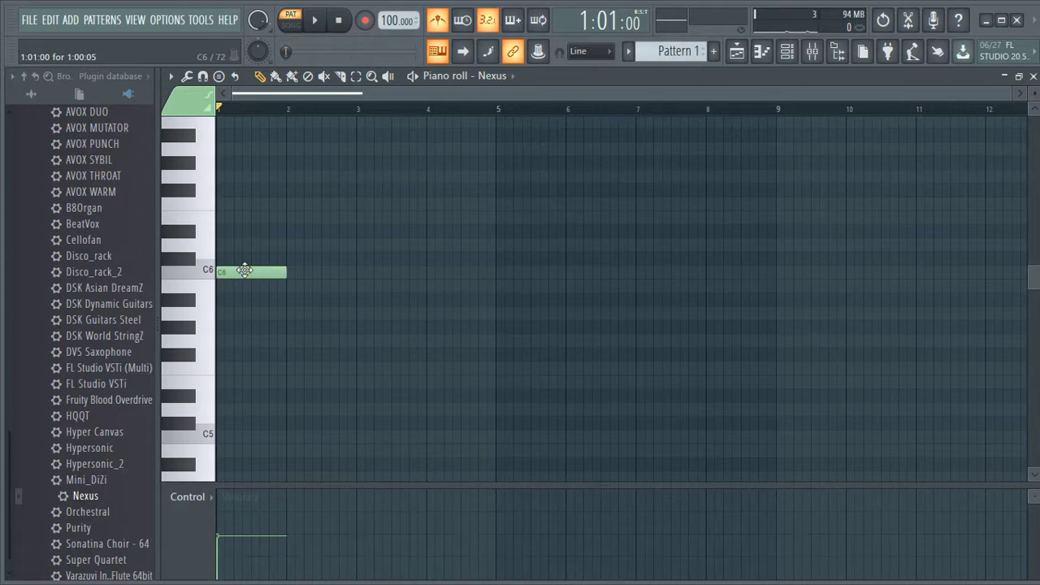
{"action": "left_click_drag", "start_coordinate": [245, 270], "coordinate": [248, 440]}
- Complete the C major chord in bar 1 by adding one-bar E5 and G5 notes above C5
{"action": "key", "text": "q"}
{"action": "key", "text": "e"}
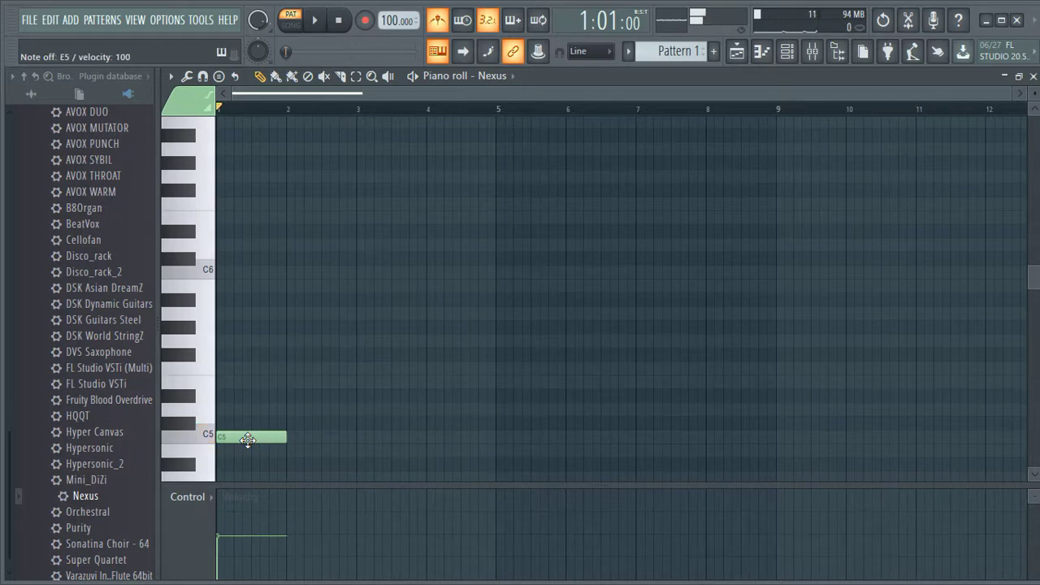
{"action": "key", "text": "t"}
{"action": "left_click", "coordinate": [244, 395]}
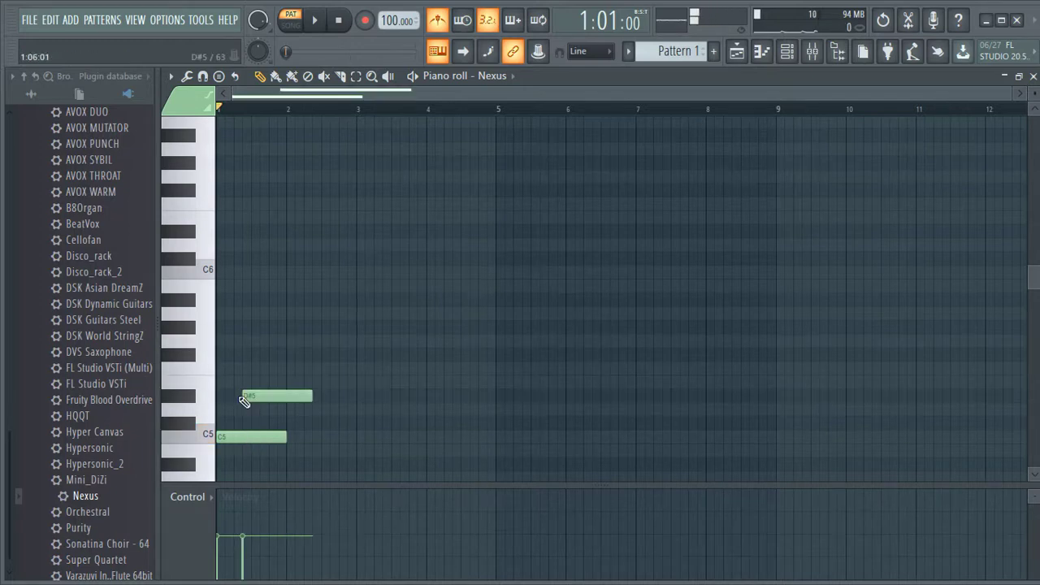
{"action": "left_click", "coordinate": [250, 393]}
{"action": "left_click_drag", "start_coordinate": [250, 393], "coordinate": [233, 378]}
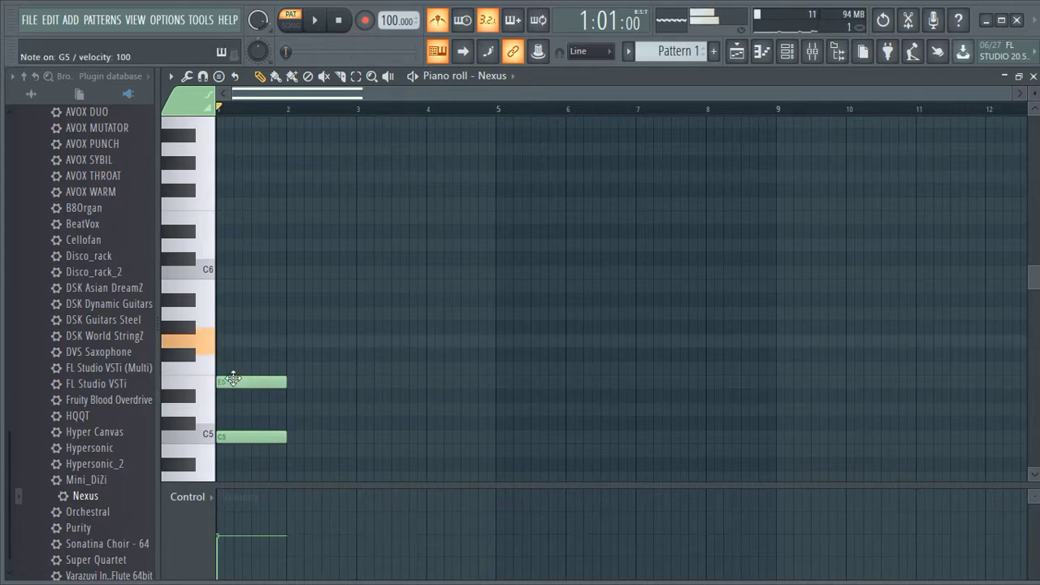
{"action": "left_click", "coordinate": [221, 340]}
{"action": "left_click", "coordinate": [224, 339]}
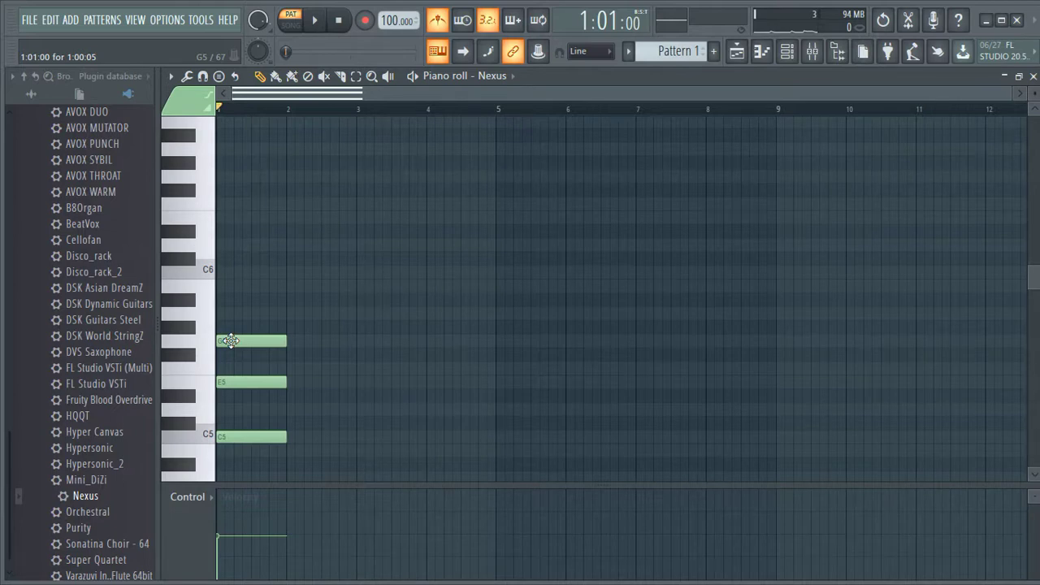
- Build an F major chord in bar 2 from one-bar C5, F5 and A5 notes, auditioning the pitches
{"action": "key", "text": "z"}
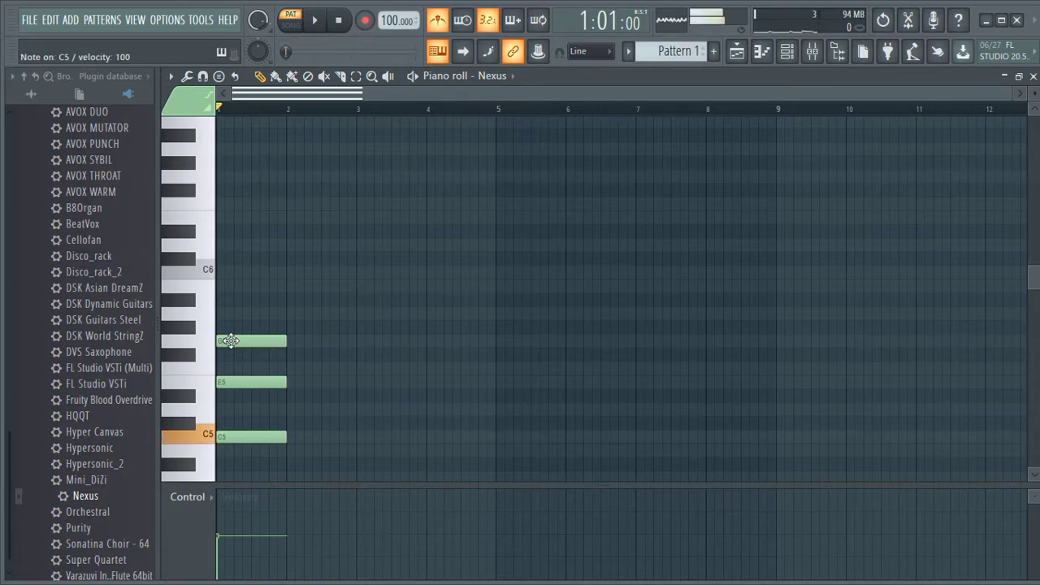
{"action": "key", "text": "v"}
{"action": "key", "text": "n"}
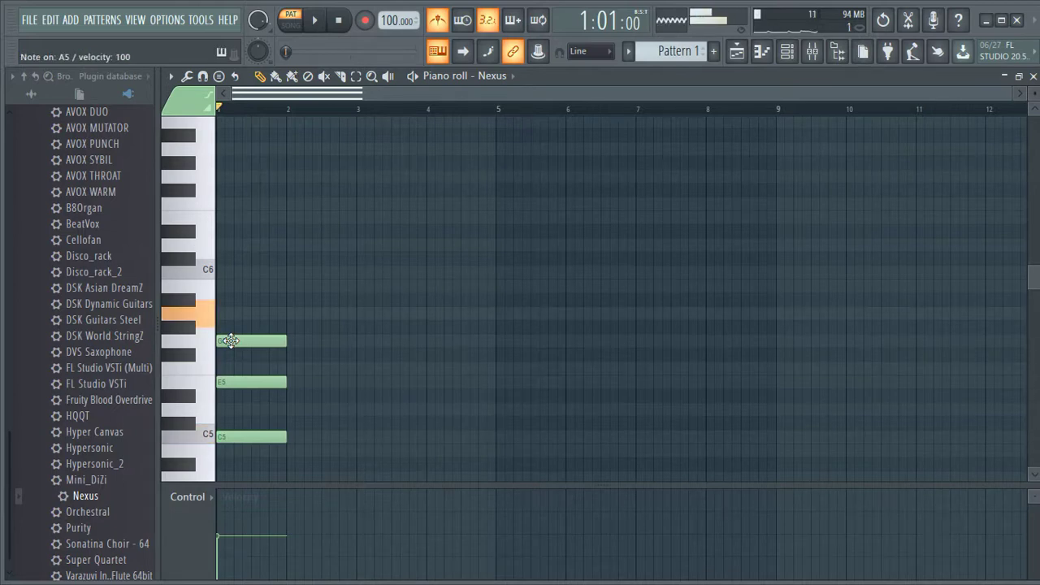
{"action": "left_click", "coordinate": [292, 436]}
{"action": "left_click", "coordinate": [301, 436]}
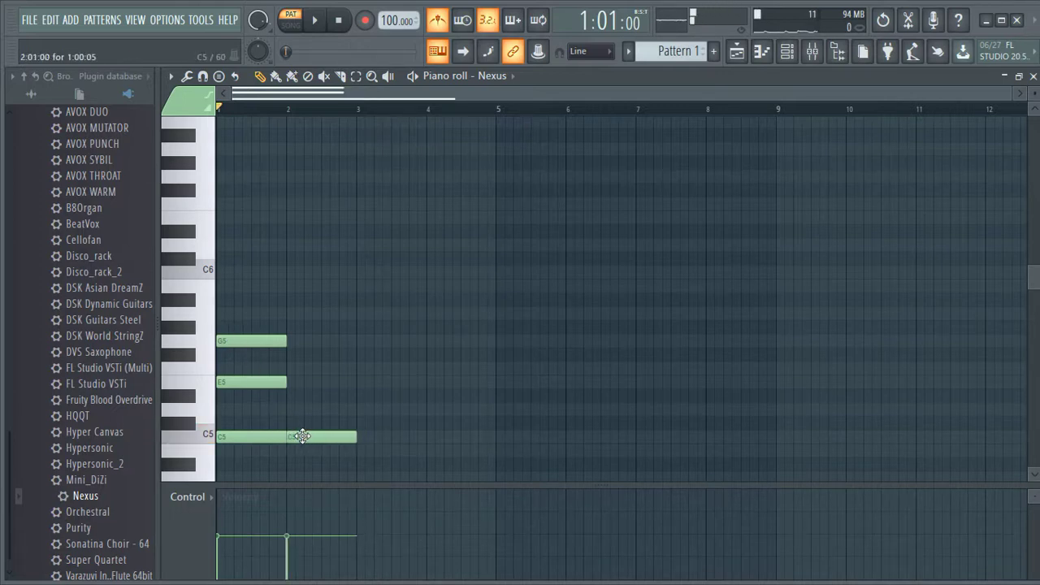
{"action": "key", "text": "v"}
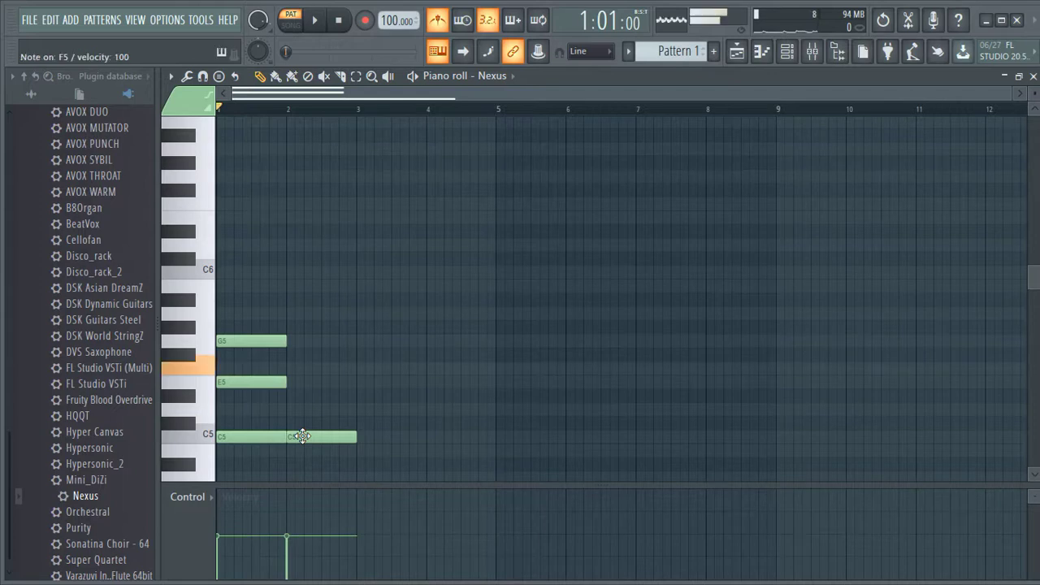
{"action": "left_click", "coordinate": [290, 368]}
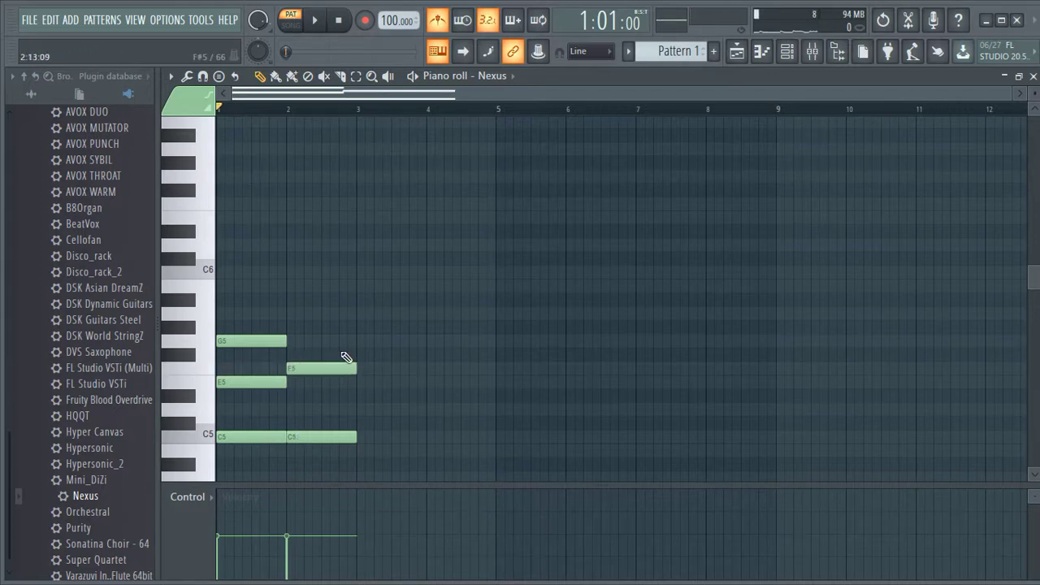
{"action": "left_click", "coordinate": [295, 313]}
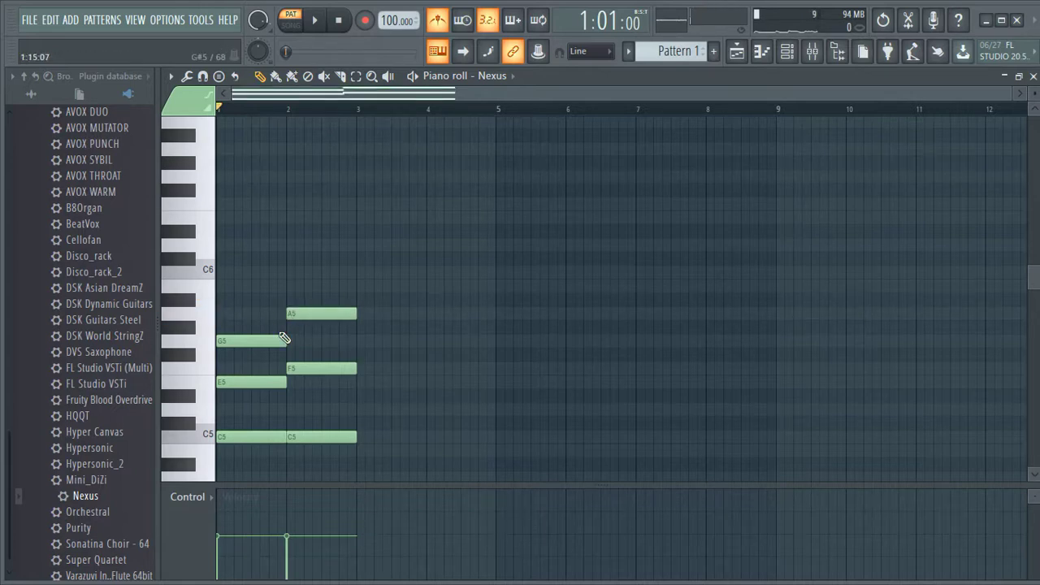
{"action": "key", "text": "n"}
{"action": "left_click", "coordinate": [195, 316]}
- Add one-bar D5 and G5 notes aligned to the start of bar 3, auditioning their pitches
{"action": "key", "text": "x"}
{"action": "left_click", "coordinate": [361, 412]}
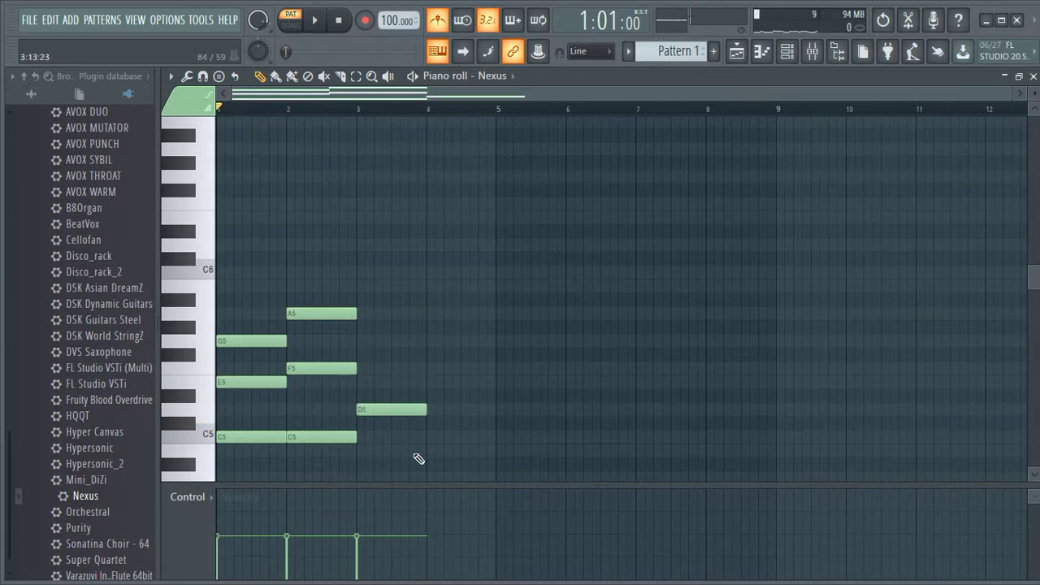
{"action": "key", "text": "b"}
{"action": "left_click", "coordinate": [366, 347]}
{"action": "left_click", "coordinate": [401, 342]}
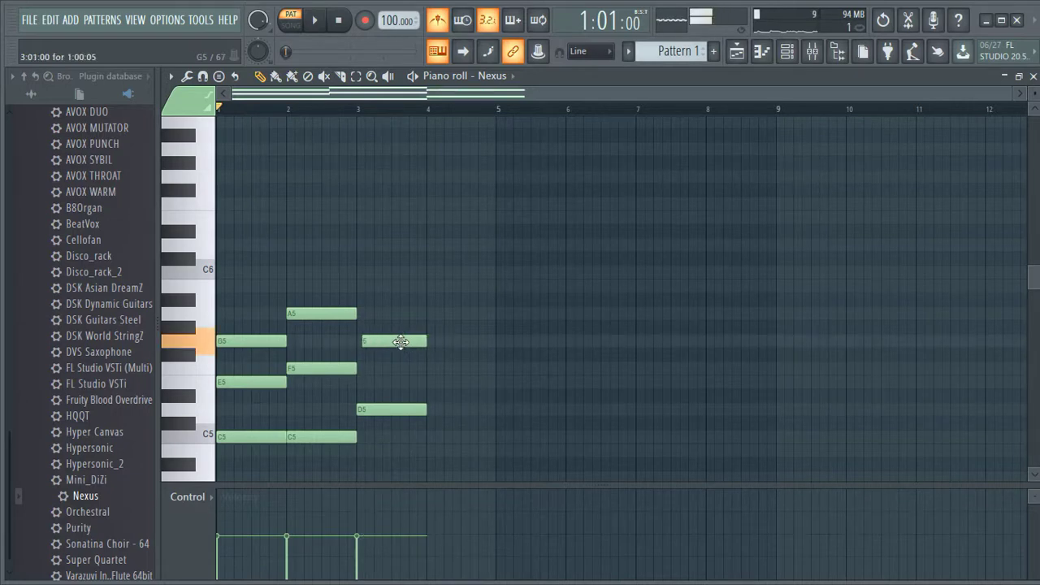
{"action": "left_click_drag", "start_coordinate": [401, 342], "coordinate": [398, 341]}
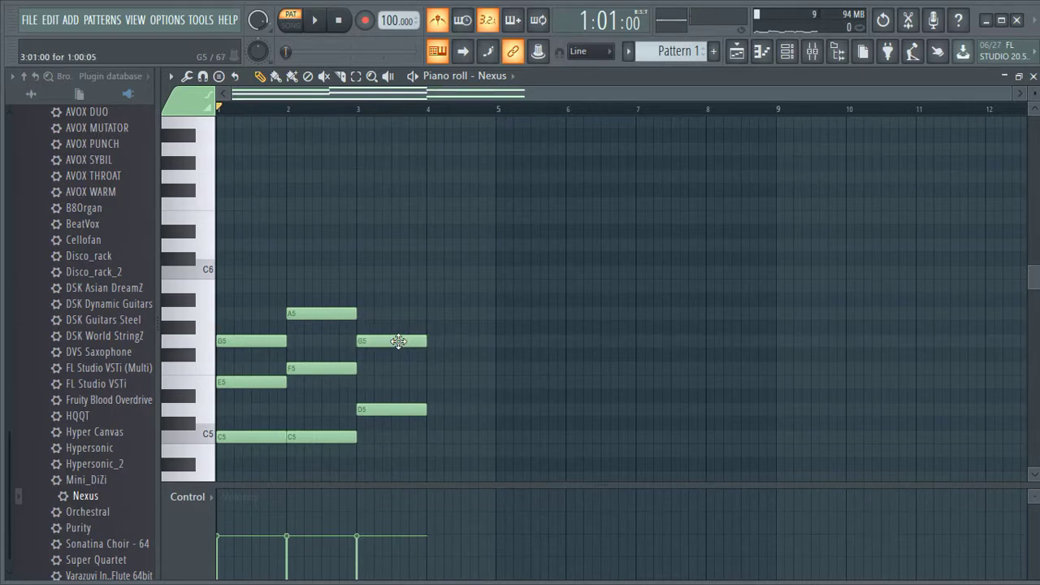
- Complete the G major chord in bar 3 with a one-bar B5 note, auditioning its pitches, and play the progression back
{"action": "key", "text": "m"}
{"action": "key", "text": "m"}
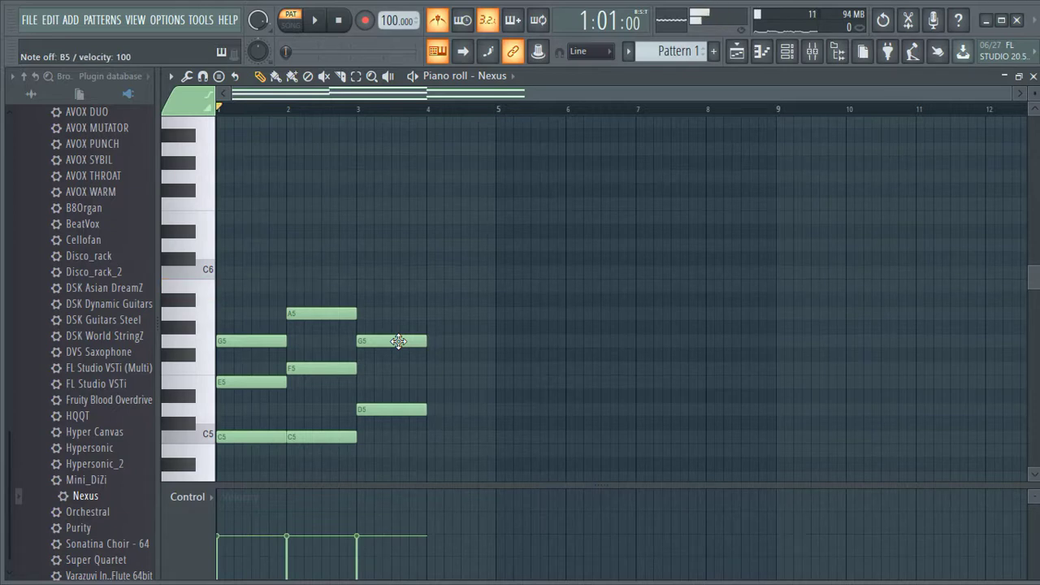
{"action": "key", "text": "m"}
{"action": "left_click", "coordinate": [398, 341]}
{"action": "key", "text": "x"}
{"action": "key", "text": "b"}
{"action": "key", "text": "m"}
{"action": "left_click", "coordinate": [362, 286]}
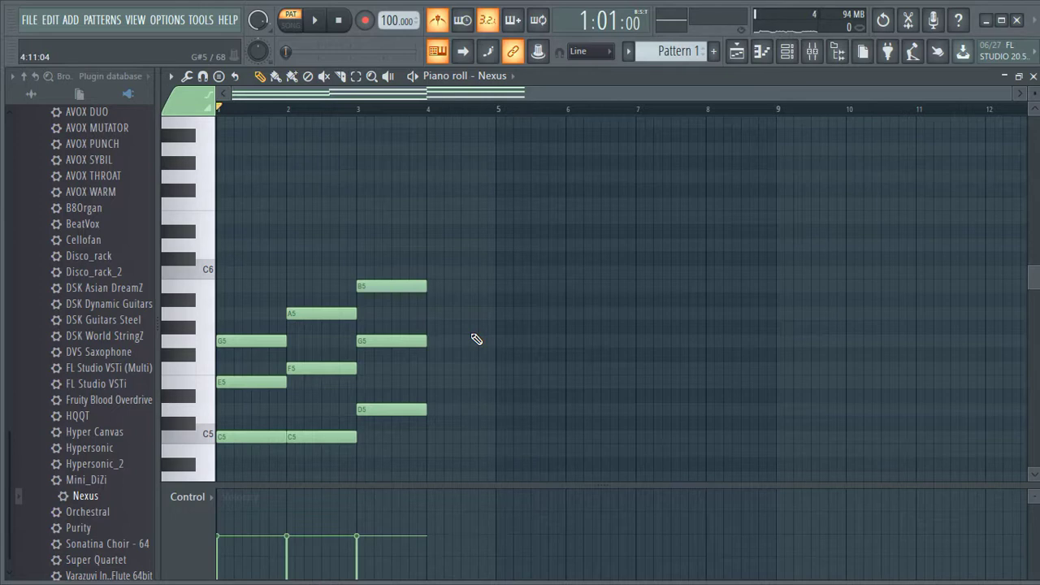
{"action": "key", "text": "space"}
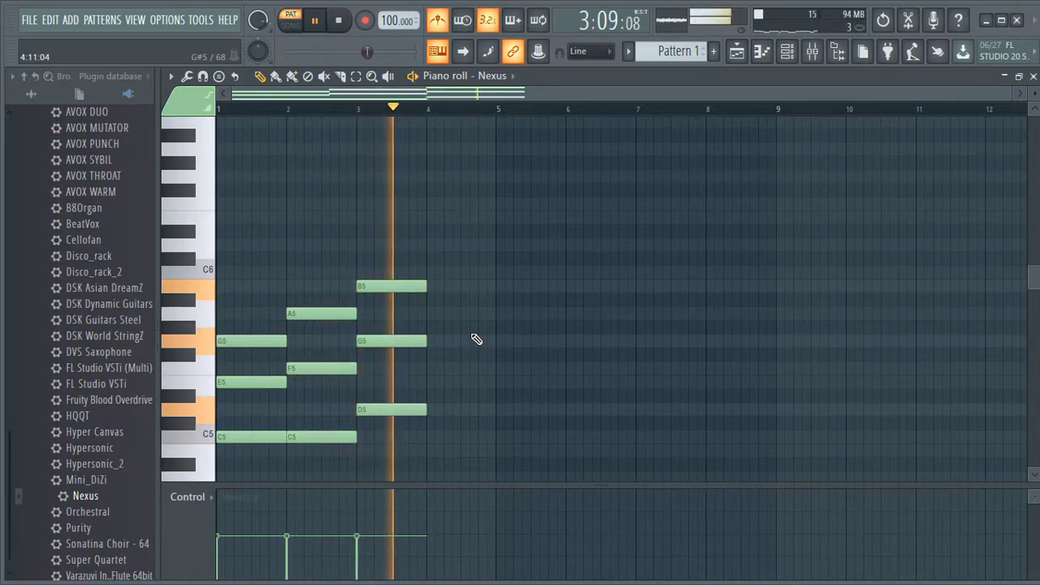
{"action": "key", "text": "space"}
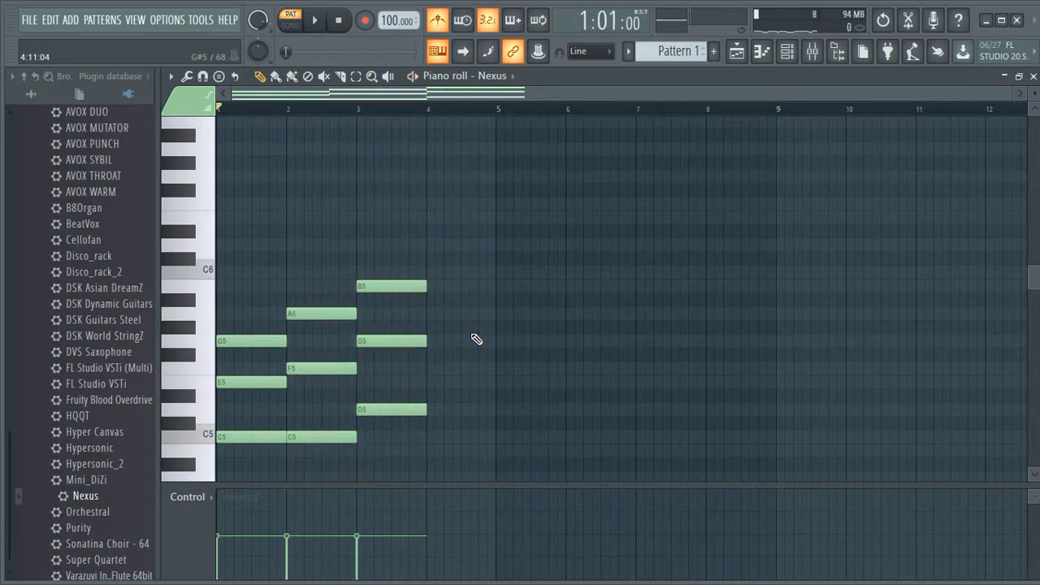
- Audition the D, G and B notes, and move the whole G major chord from bar 3 to bar 4
{"action": "key", "text": "x"}
{"action": "key", "text": "b"}
{"action": "key", "text": "x"}
{"action": "key", "text": "m"}
{"action": "key", "text": "b"}
{"action": "left_click_drag", "start_coordinate": [413, 276], "coordinate": [473, 431]}
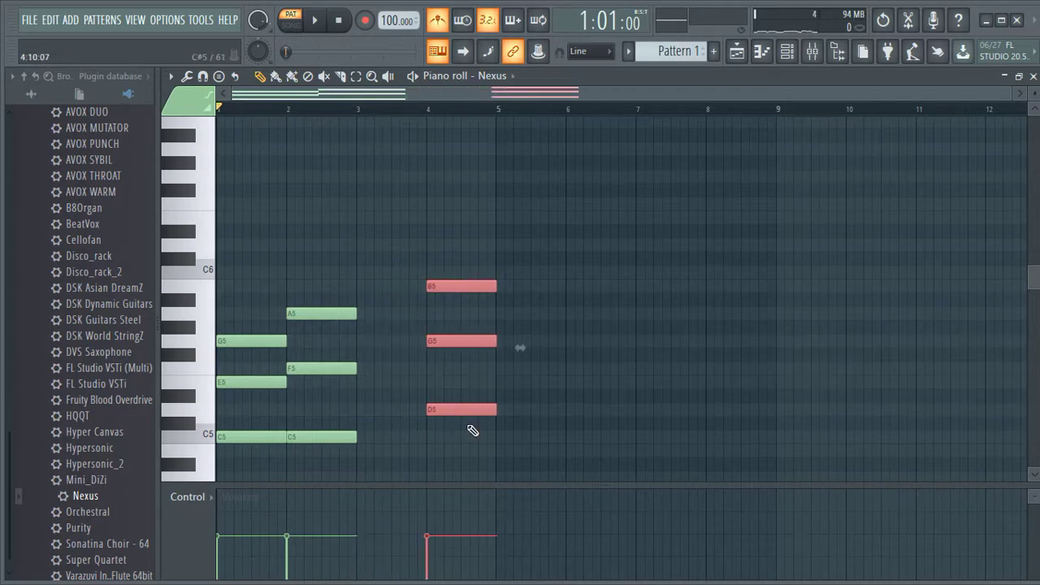
- Build a C major chord in bar 3 from one-bar C5, E5 and G5 notes, and play the progression back
{"action": "left_click_drag", "start_coordinate": [248, 323], "coordinate": [255, 443]}
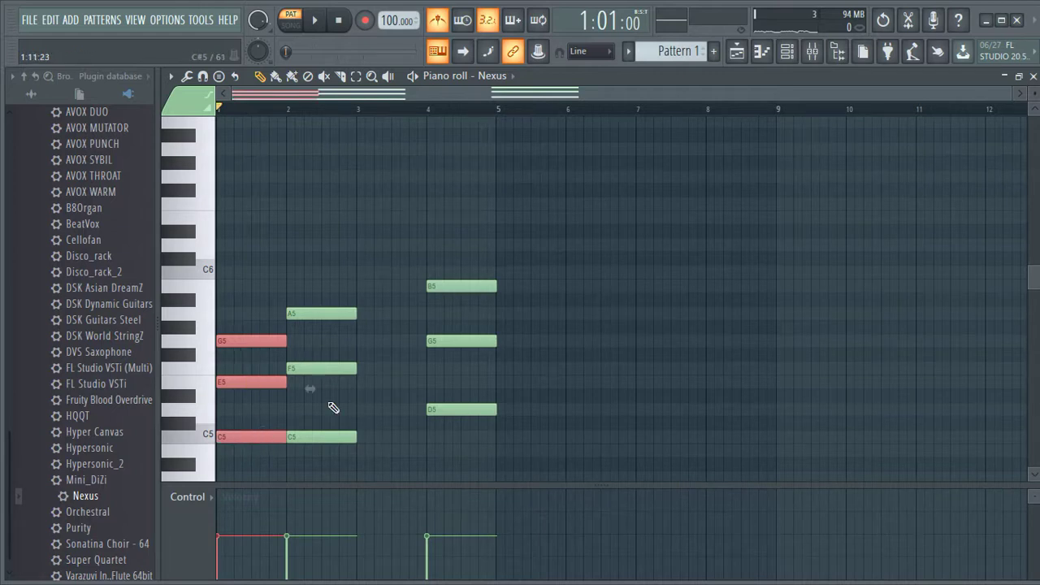
{"action": "left_click", "coordinate": [372, 337]}
{"action": "left_click", "coordinate": [365, 341]}
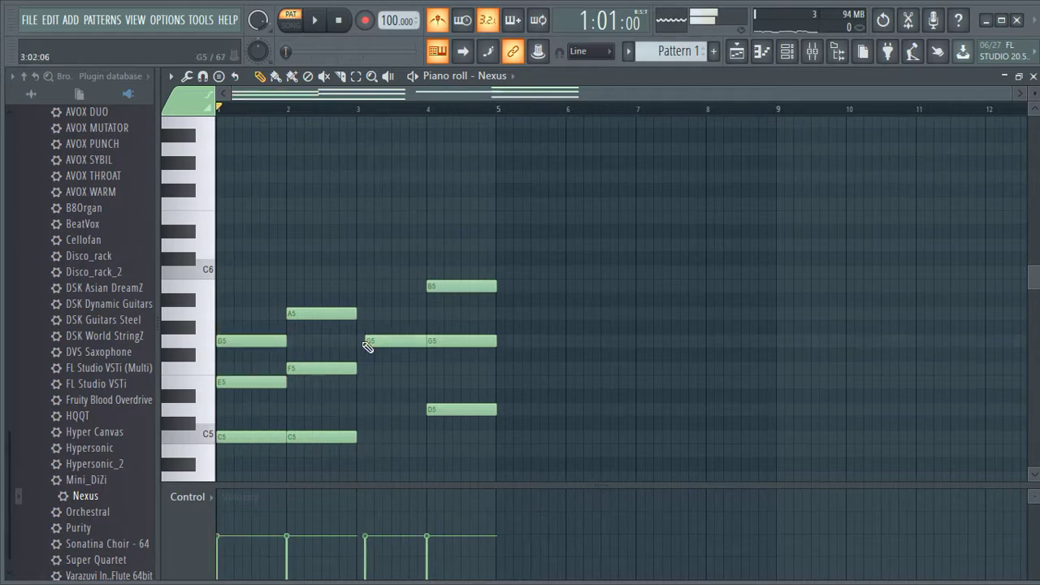
{"action": "left_click_drag", "start_coordinate": [372, 340], "coordinate": [366, 341]}
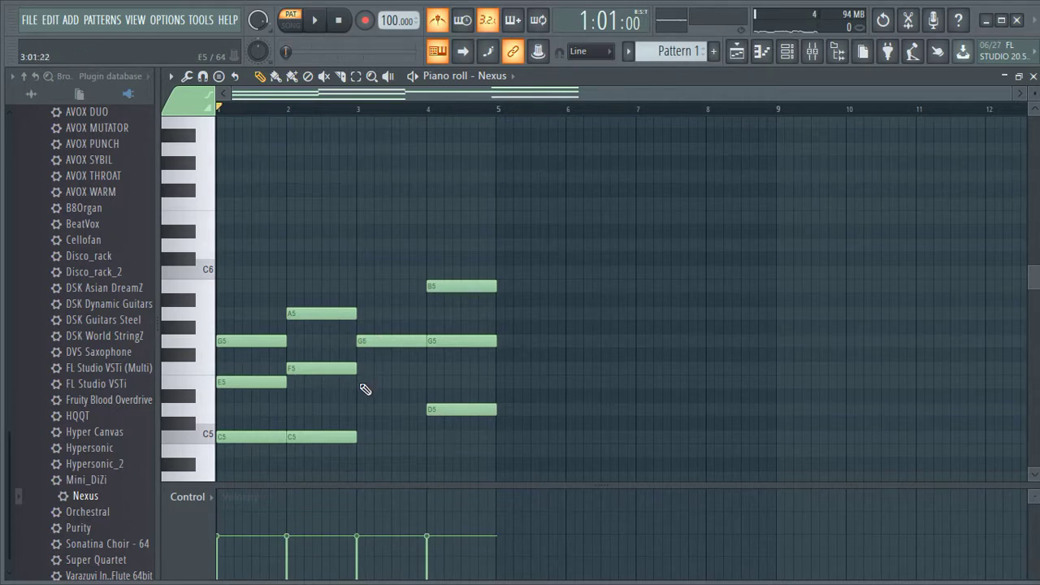
{"action": "left_click", "coordinate": [362, 382]}
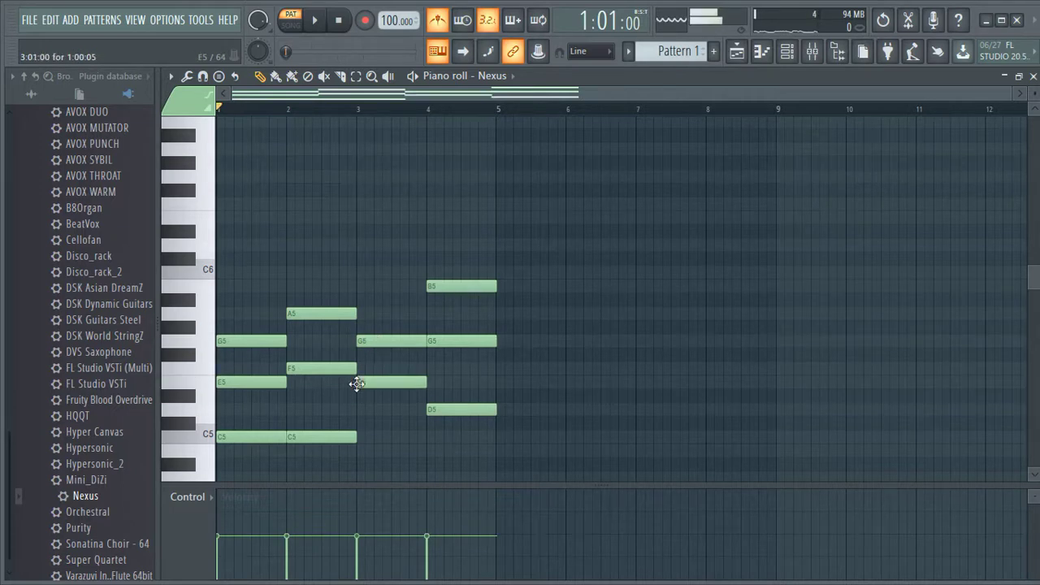
{"action": "left_click", "coordinate": [364, 437]}
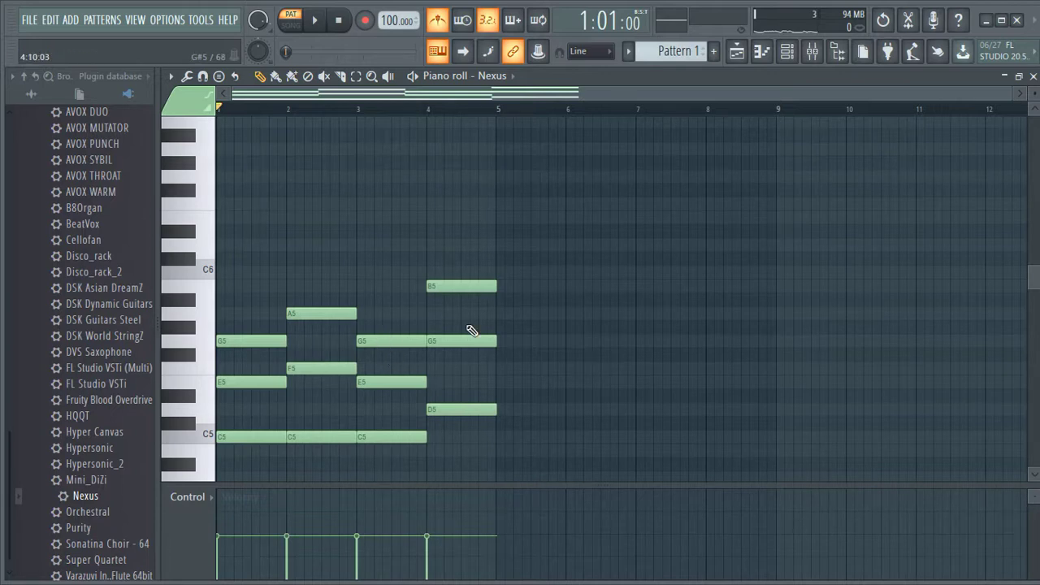
{"action": "key", "text": "space"}
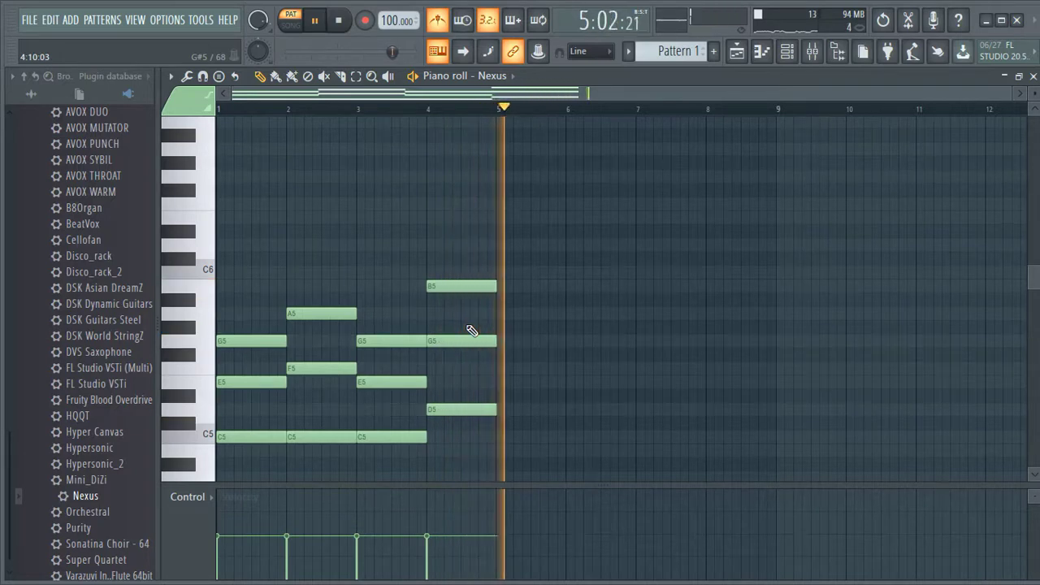
{"action": "key", "text": "space"}
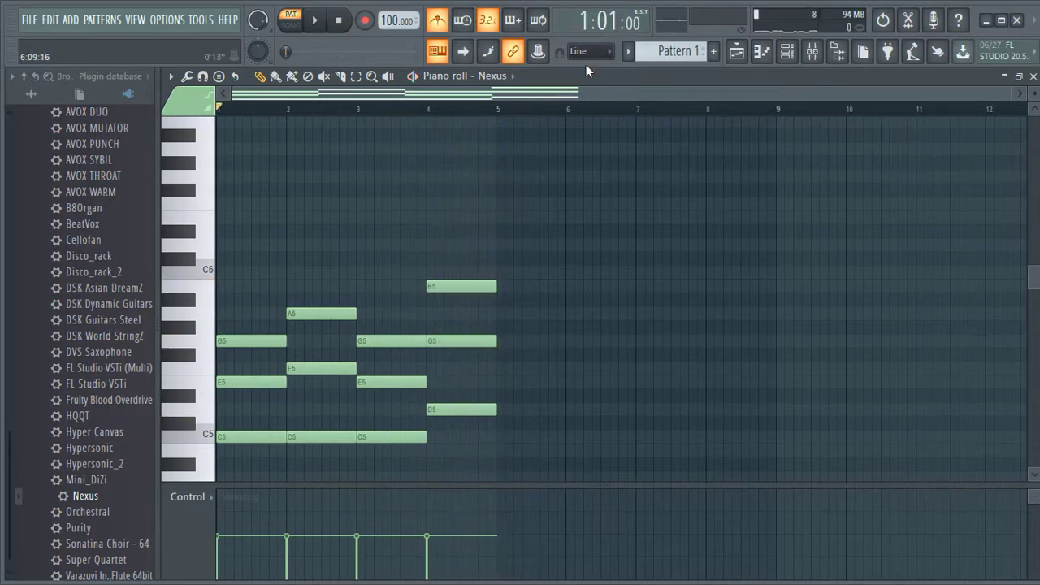
- Set grid snapping to (none) and shorten the bar 4 chord so its three notes end slightly before bar 5
{"action": "left_click", "coordinate": [582, 52]}
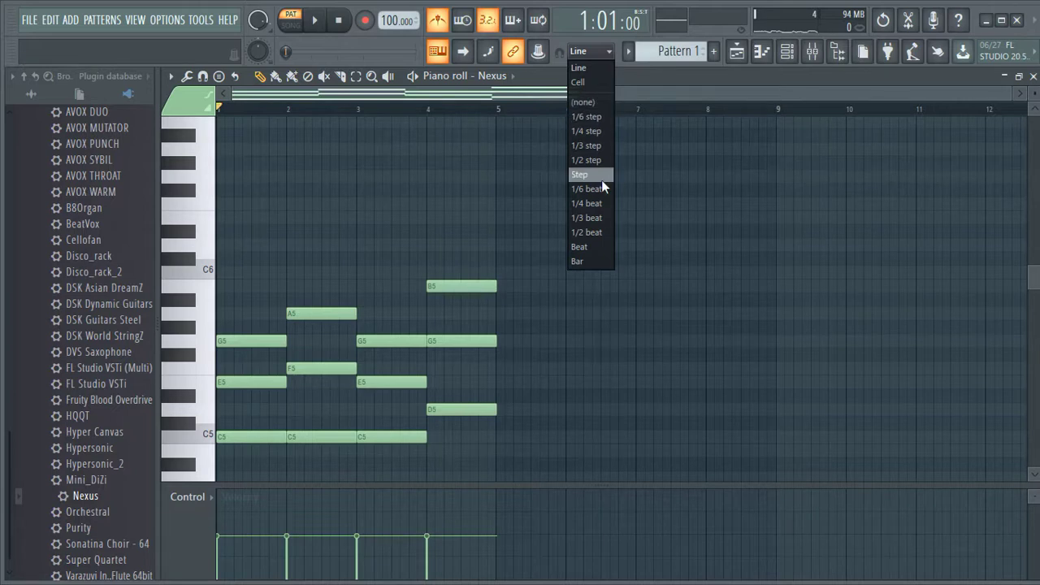
{"action": "left_click", "coordinate": [595, 101]}
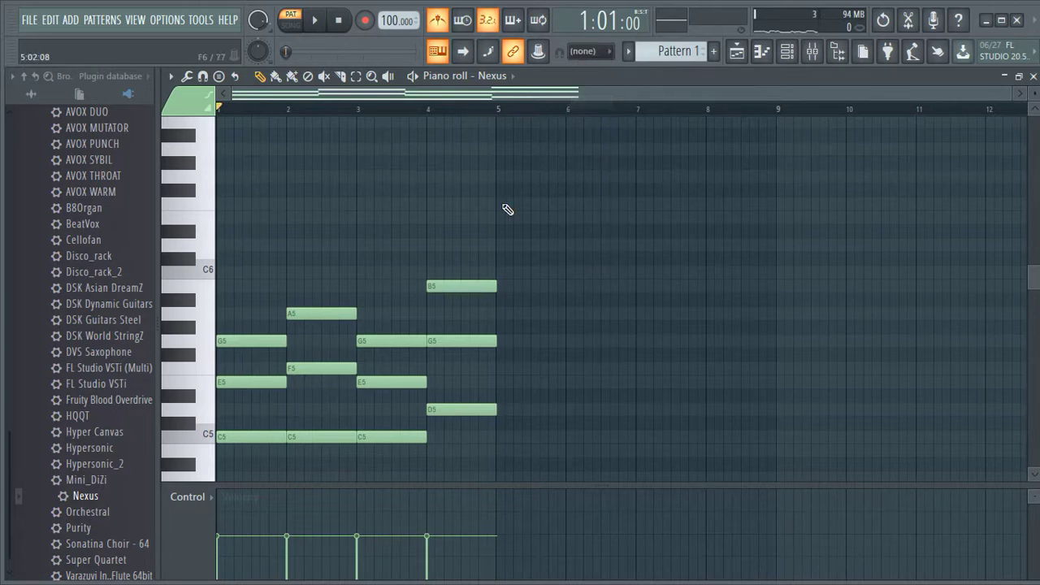
{"action": "left_click_drag", "start_coordinate": [503, 201], "coordinate": [489, 411]}
{"action": "key", "text": "space"}
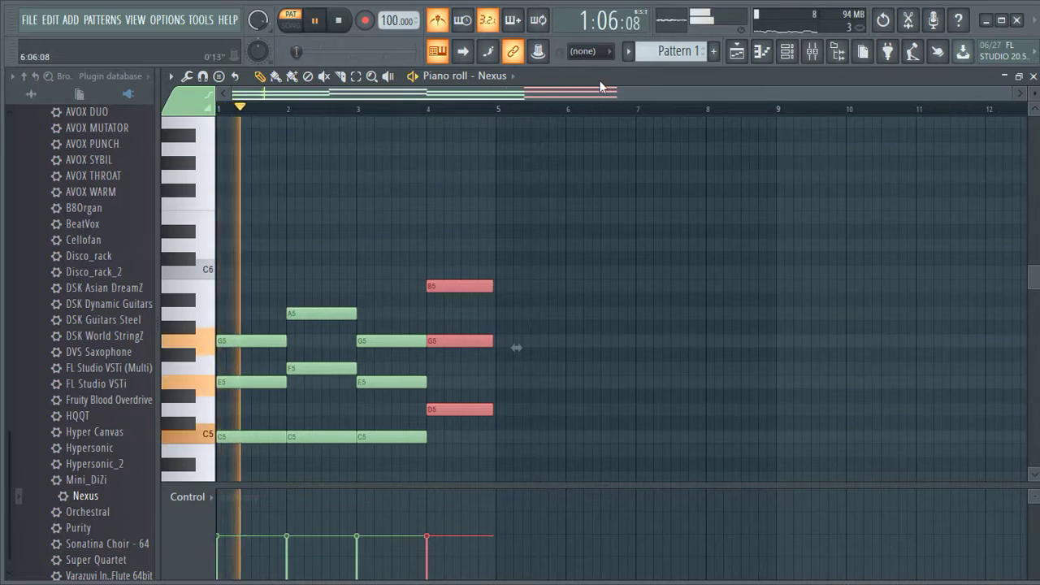
- Set grid snapping back to Line while playing the progression, and stop the playback
{"action": "left_click", "coordinate": [594, 55]}
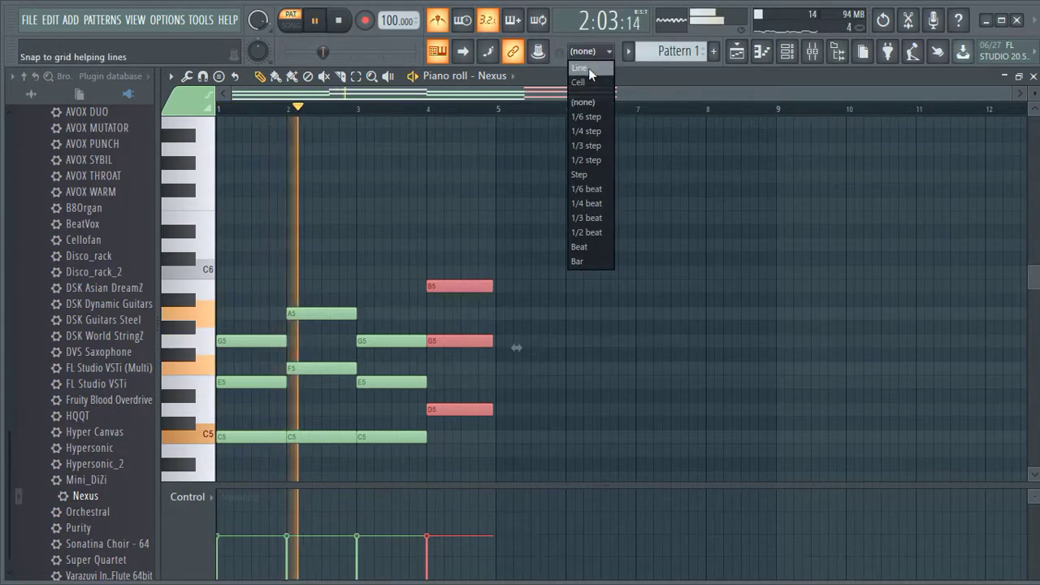
{"action": "left_click", "coordinate": [588, 68]}
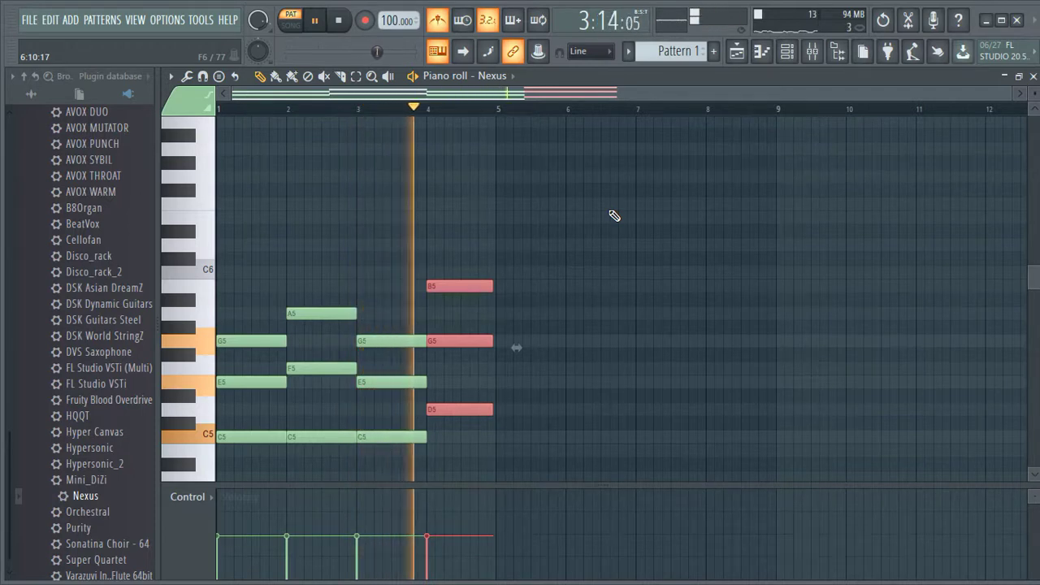
{"action": "key", "text": "space"}
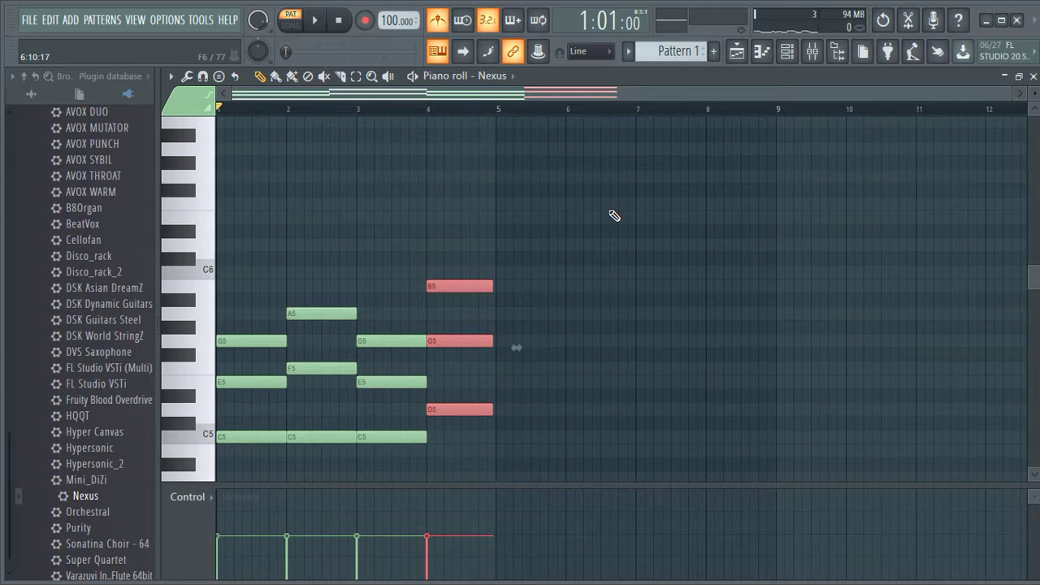
- Audition the C, E and A notes, and raise the G5 note in bar 3 to A5 to form an A minor chord
{"action": "key", "text": "z"}
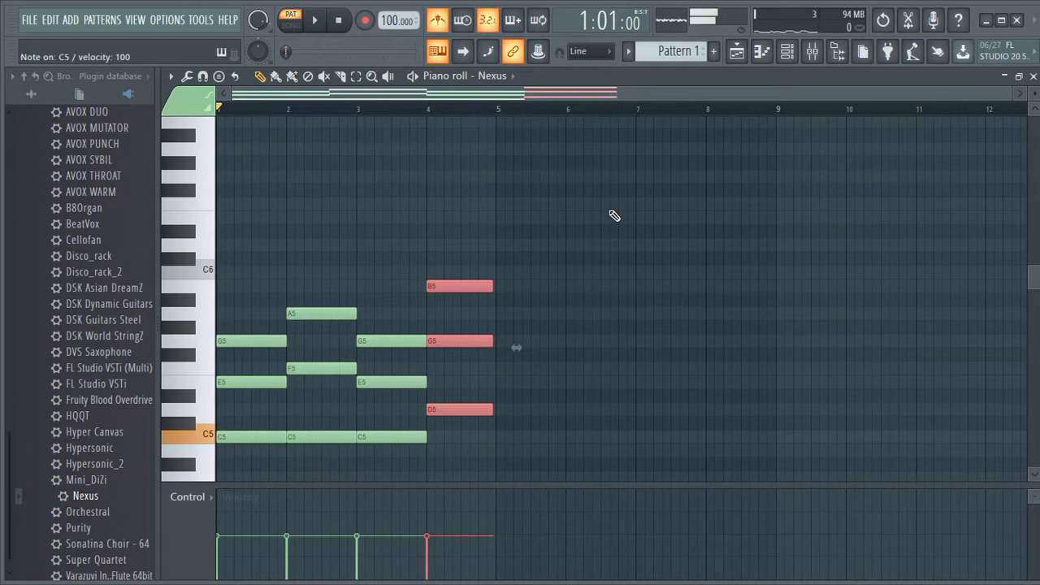
{"action": "key", "text": "c"}
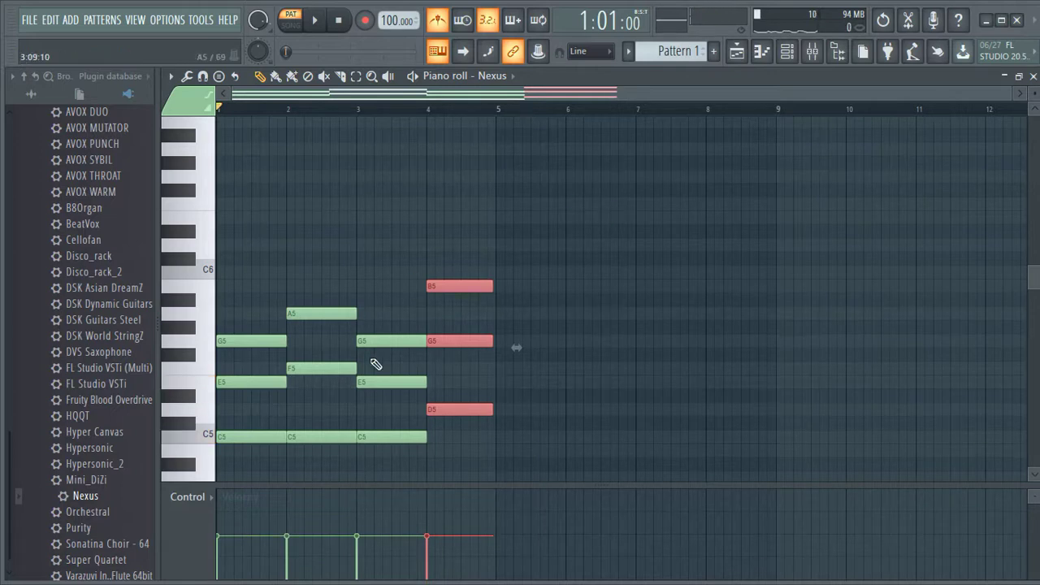
{"action": "left_click", "coordinate": [394, 436]}
{"action": "key", "text": "c"}
{"action": "key", "text": "n"}
{"action": "key", "text": "n"}
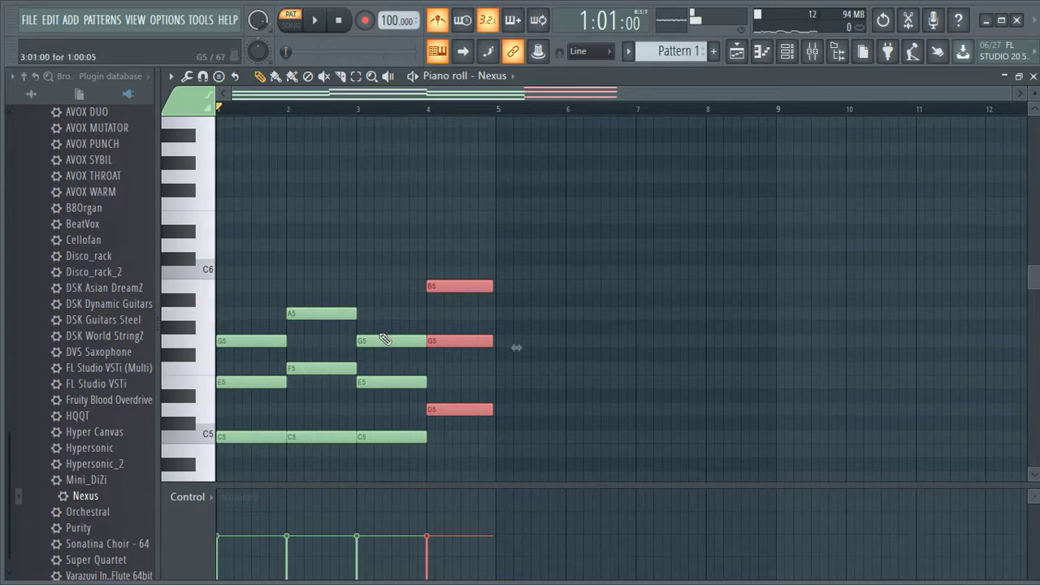
{"action": "left_click_drag", "start_coordinate": [382, 338], "coordinate": [382, 308]}
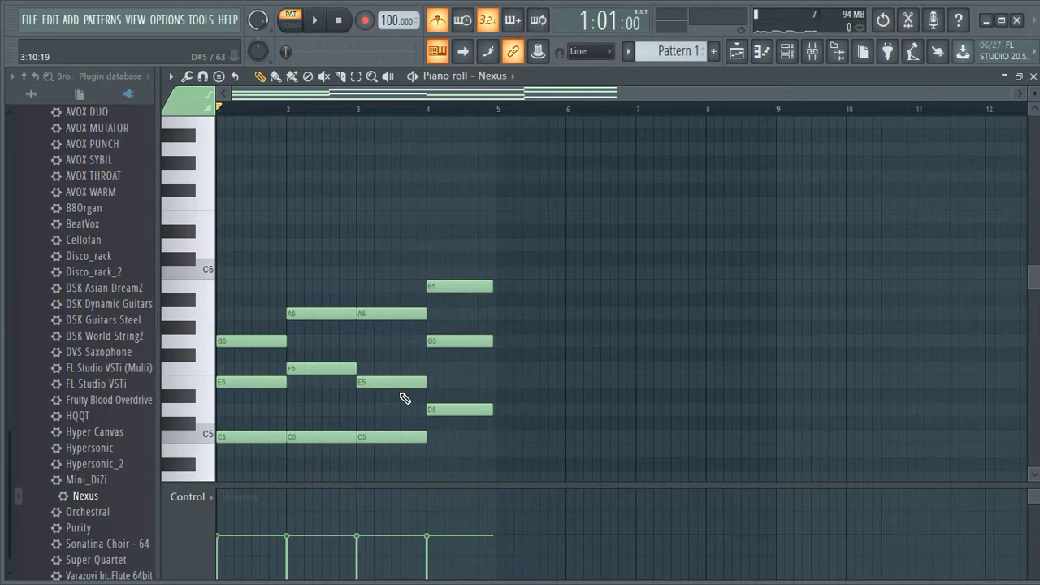
- Play the progression back and shorten the bar 2 F major chord to a length of 0:14:05
{"action": "key", "text": "space"}
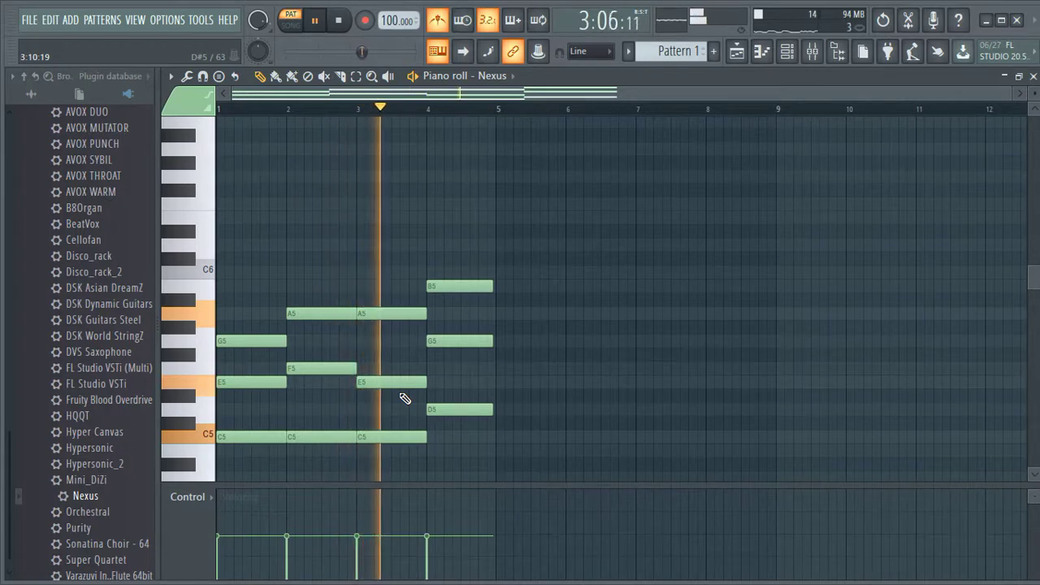
{"action": "left_click_drag", "start_coordinate": [344, 298], "coordinate": [348, 441]}
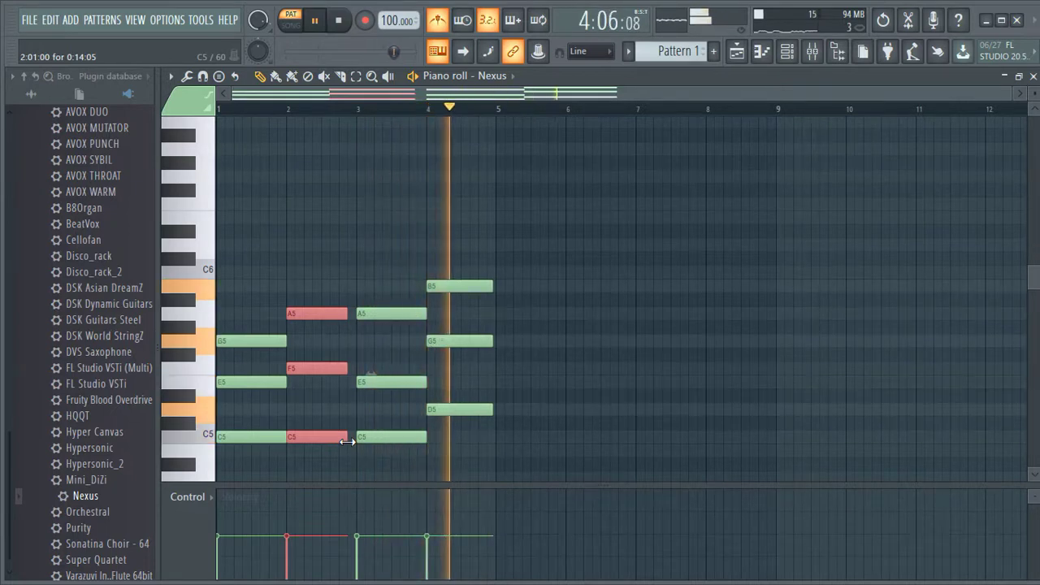
{"action": "key", "text": "space"}
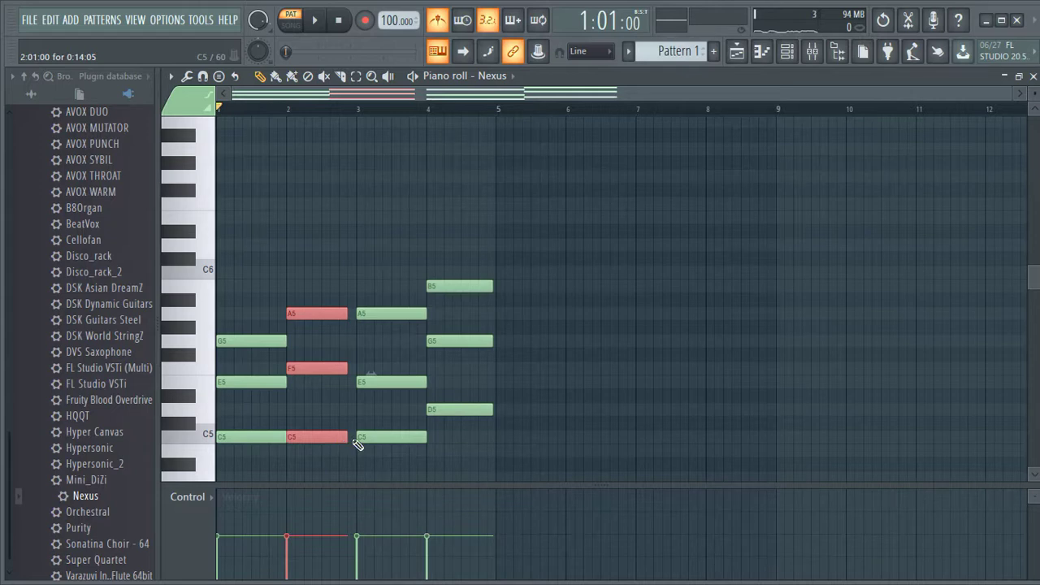
{"action": "mouse_move", "coordinate": [1027, 271]}
{"action": "left_mouse_down"}
{"action": "mouse_move", "coordinate": [1037, 311]}
{"action": "mouse_move", "coordinate": [1028, 276]}
{"action": "left_mouse_up"}
{"action": "left_click_drag", "start_coordinate": [767, 95], "coordinate": [877, 95]}
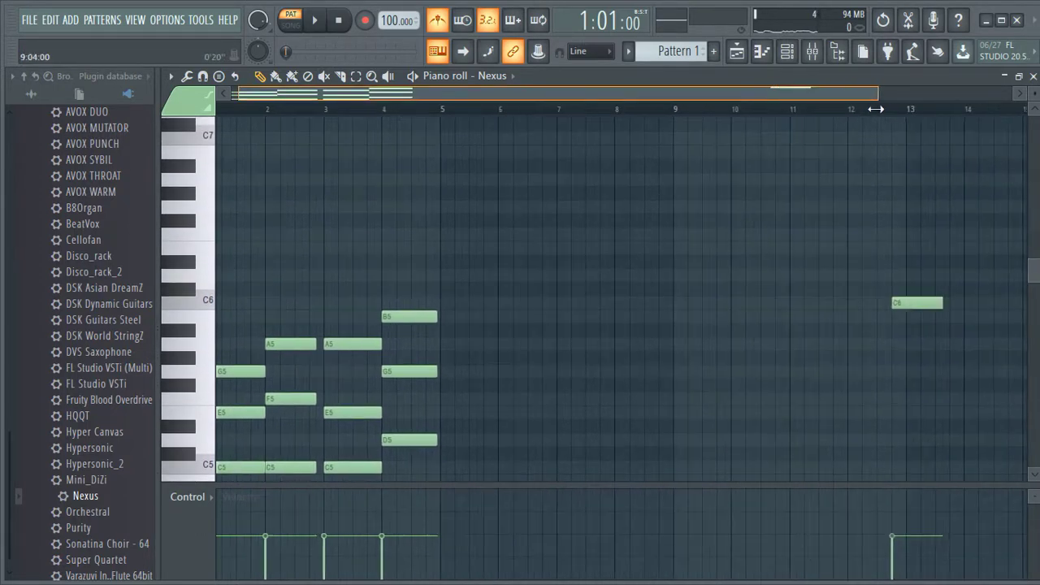
{"action": "right_click", "coordinate": [934, 305]}
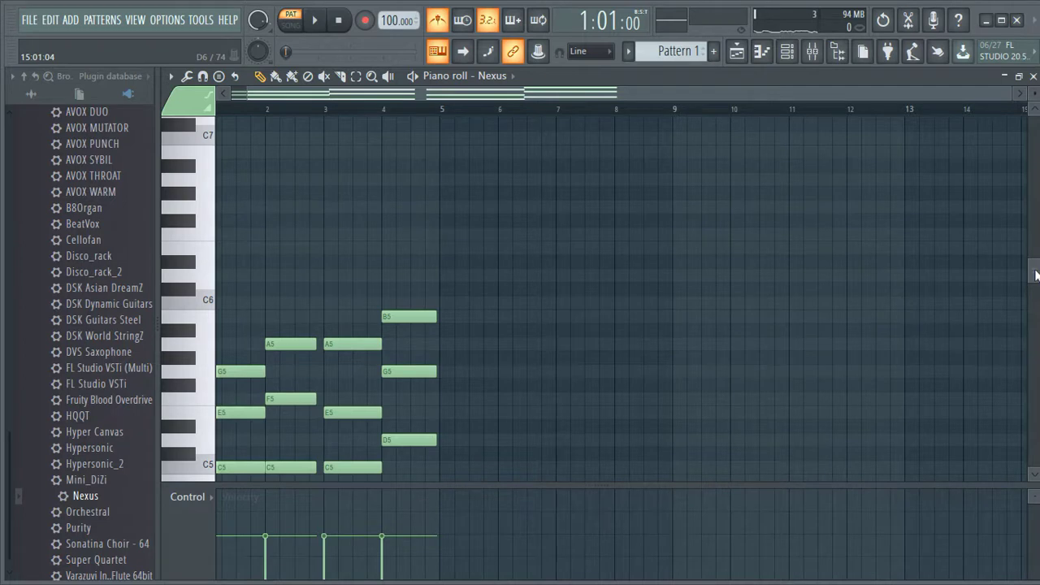
- Add a C4 bass note at the start of bar 1 and lengthen it to end just before bar 2
{"action": "left_click_drag", "start_coordinate": [1035, 274], "coordinate": [1035, 316]}
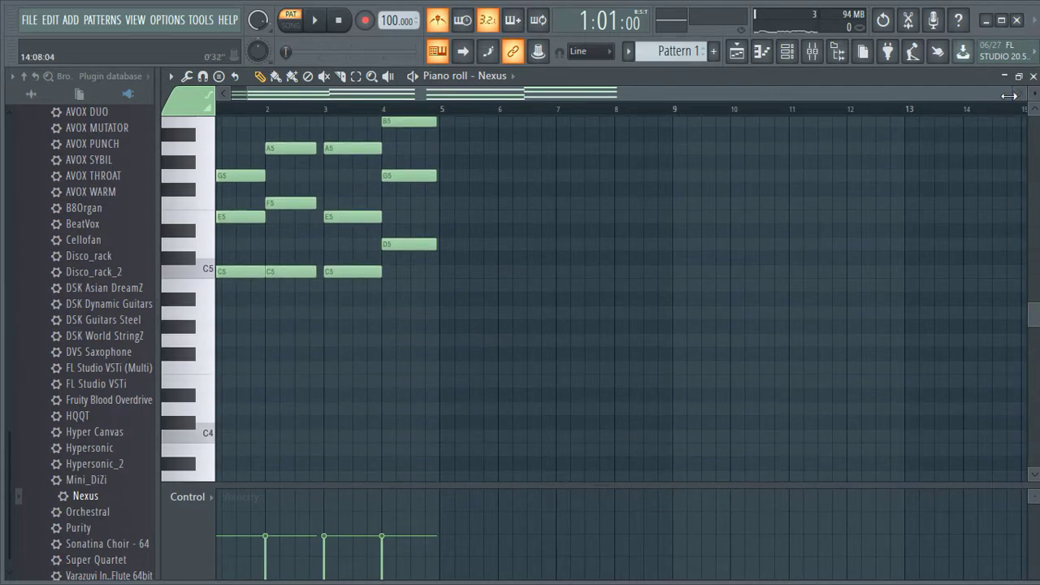
{"action": "left_click_drag", "start_coordinate": [1008, 96], "coordinate": [802, 96]}
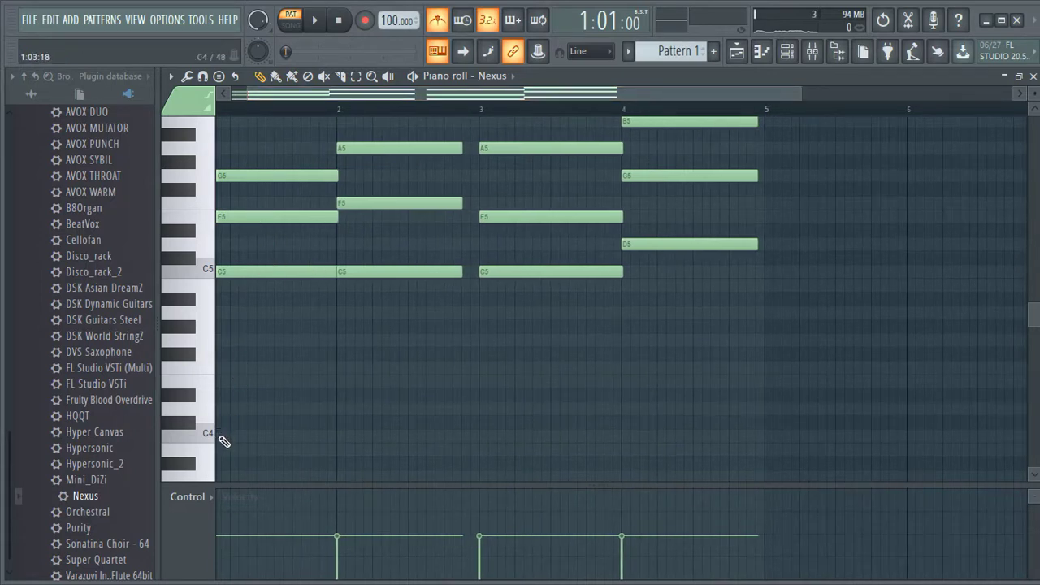
{"action": "left_click", "coordinate": [221, 437]}
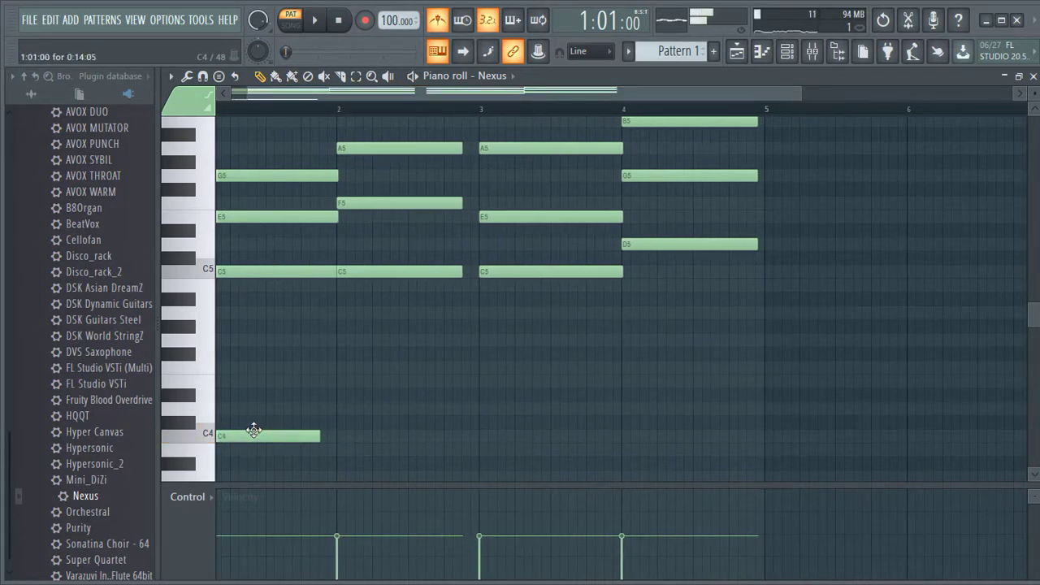
{"action": "left_click_drag", "start_coordinate": [260, 427], "coordinate": [251, 428]}
{"action": "right_click", "coordinate": [268, 427]}
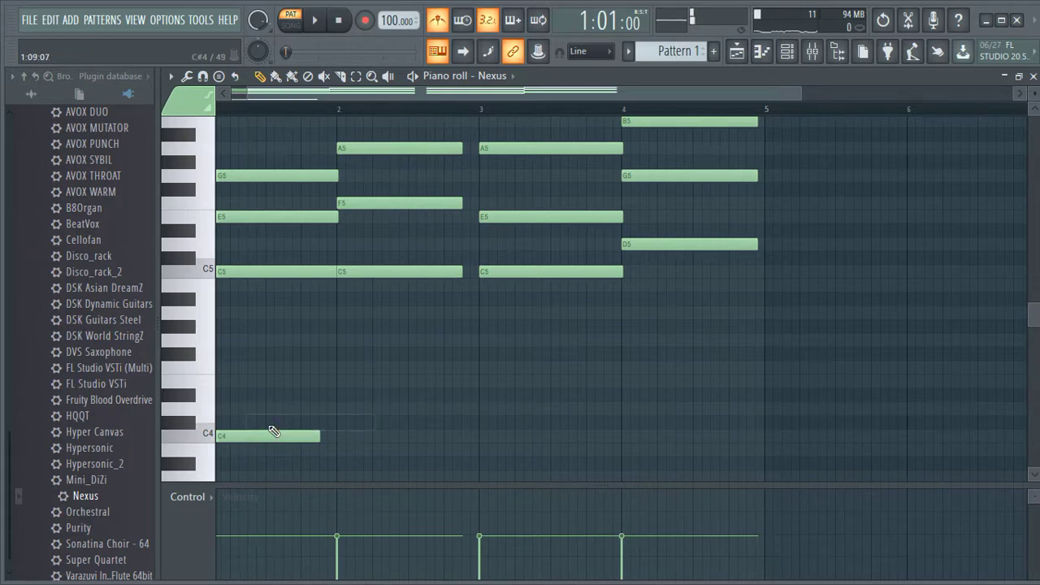
{"action": "left_click", "coordinate": [264, 434]}
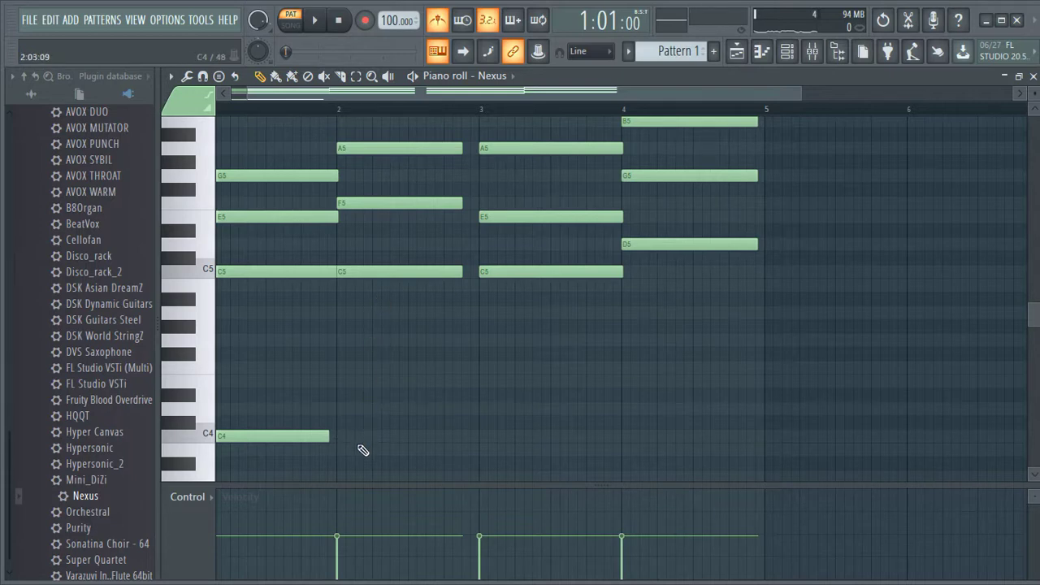
- Try a C#3 bass note at the start of bar 2 and remove it
{"action": "mouse_move", "coordinate": [341, 456]}
{"action": "left_mouse_down"}
{"action": "mouse_move", "coordinate": [332, 487]}
{"action": "mouse_move", "coordinate": [330, 439]}
{"action": "mouse_move", "coordinate": [330, 523]}
{"action": "mouse_move", "coordinate": [323, 304]}
{"action": "mouse_move", "coordinate": [313, 390]}
{"action": "mouse_move", "coordinate": [322, 407]}
{"action": "mouse_move", "coordinate": [347, 400]}
{"action": "mouse_move", "coordinate": [353, 355]}
{"action": "mouse_move", "coordinate": [351, 407]}
{"action": "mouse_move", "coordinate": [350, 386]}
{"action": "left_mouse_up"}
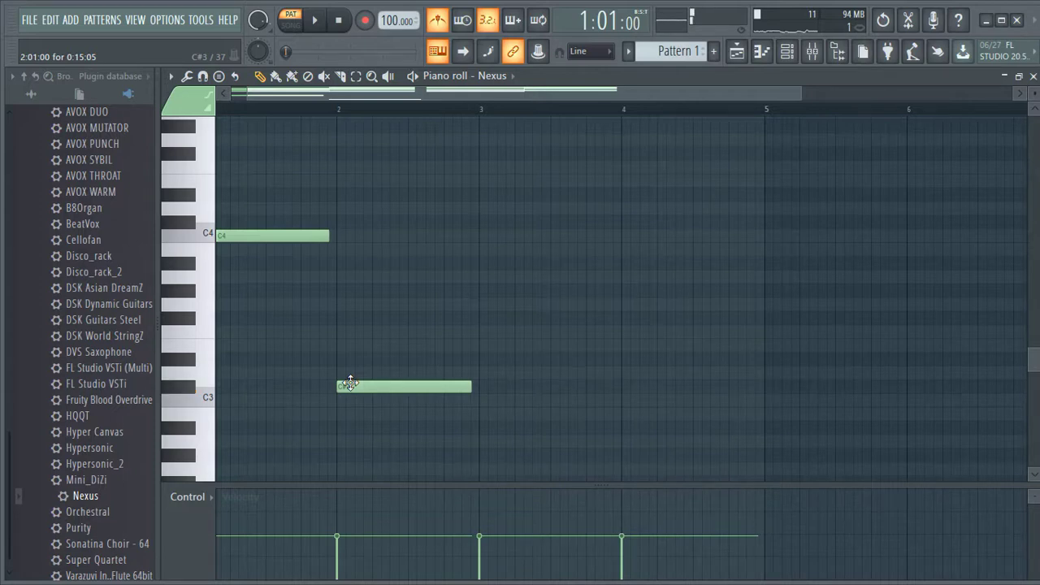
{"action": "right_click", "coordinate": [358, 384]}
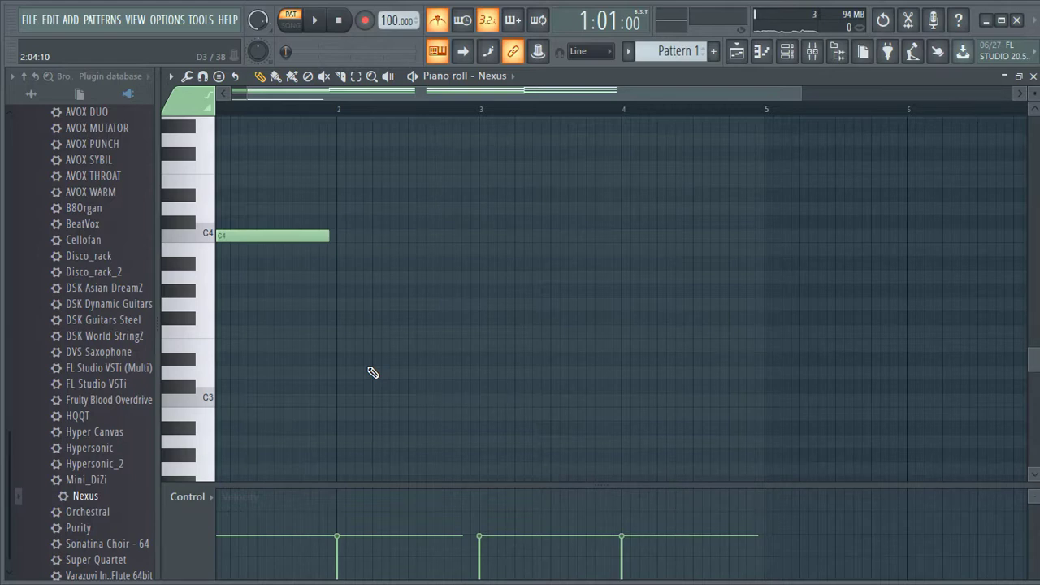
- Audition the C, F and A notes of the bar 2 chord on the piano, and play the start of the pattern
{"action": "key", "text": "z"}
{"action": "key", "text": "v"}
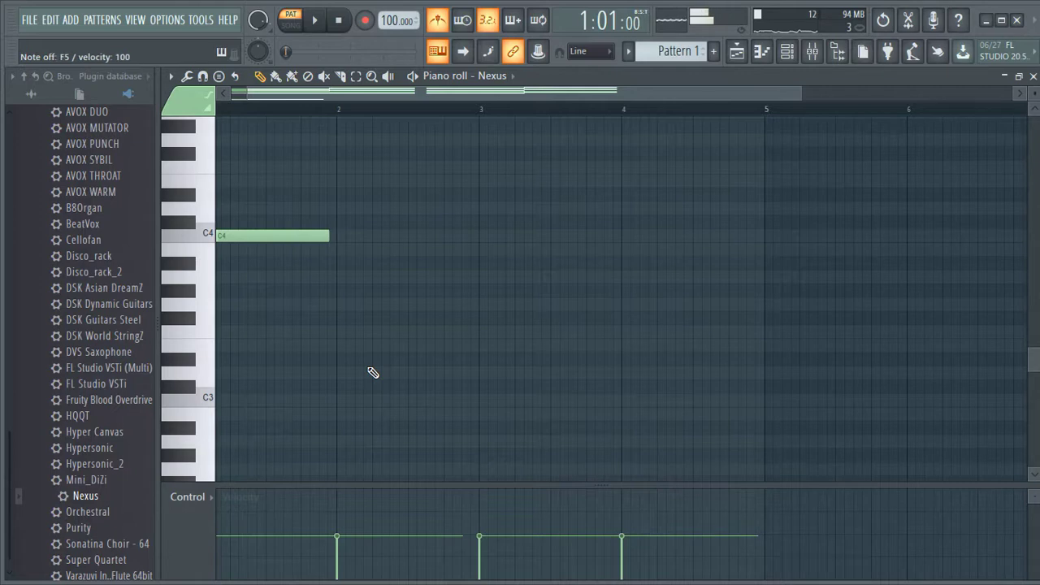
{"action": "scroll", "coordinate": [374, 371], "scroll_direction": "up", "scroll_amount": 4}
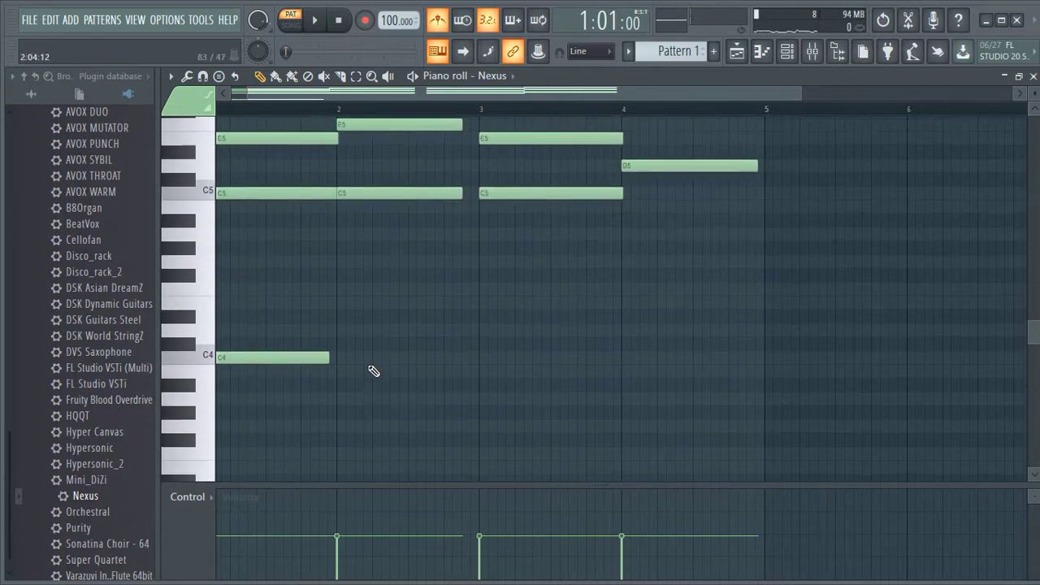
{"action": "key", "text": "z"}
{"action": "key", "text": "v"}
{"action": "key", "text": "n"}
{"action": "scroll", "coordinate": [374, 371], "scroll_direction": "up", "scroll_amount": 2}
{"action": "key", "text": "z"}
{"action": "key", "text": "v"}
{"action": "key", "text": "n"}
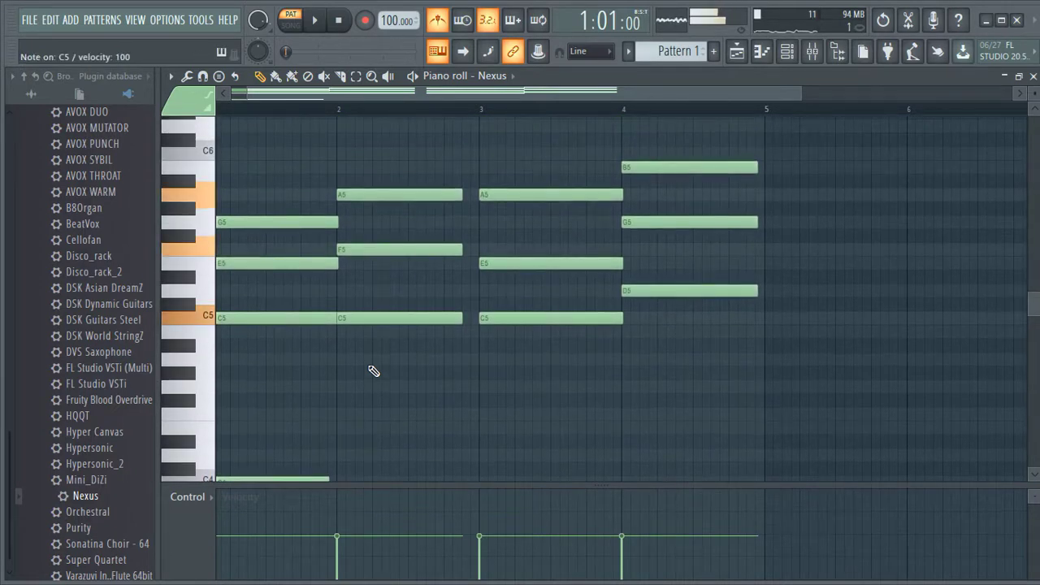
{"action": "key", "text": "v"}
{"action": "key", "text": "z"}
{"action": "key", "text": "v"}
{"action": "key", "text": "n"}
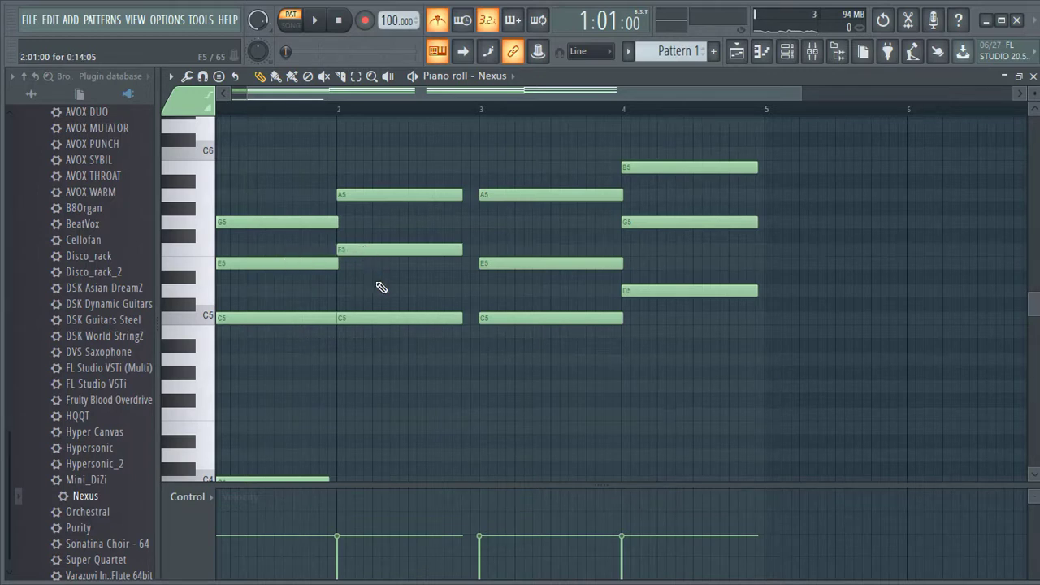
{"action": "key", "text": "space"}
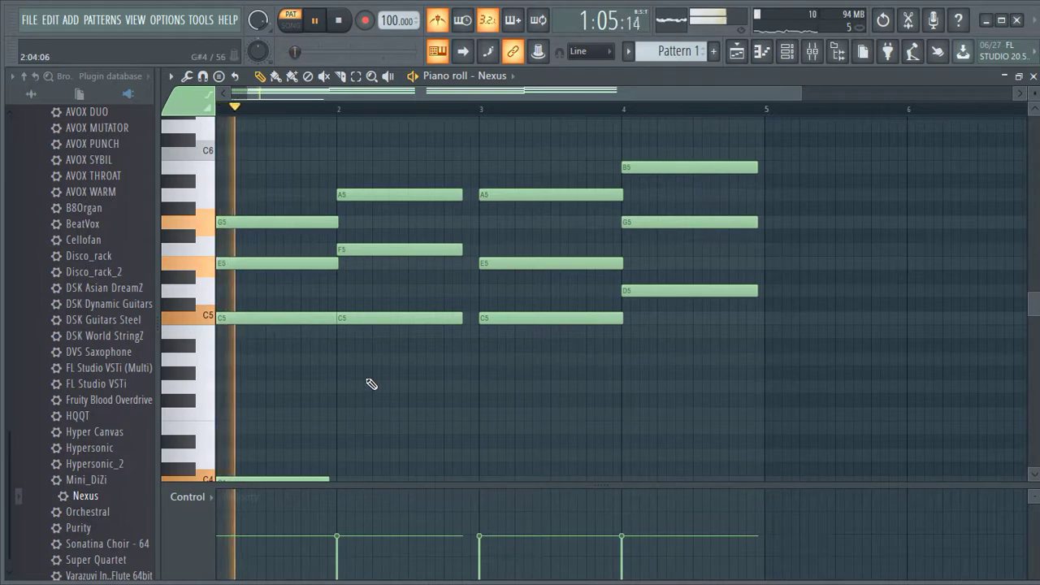
{"action": "key", "text": "space"}
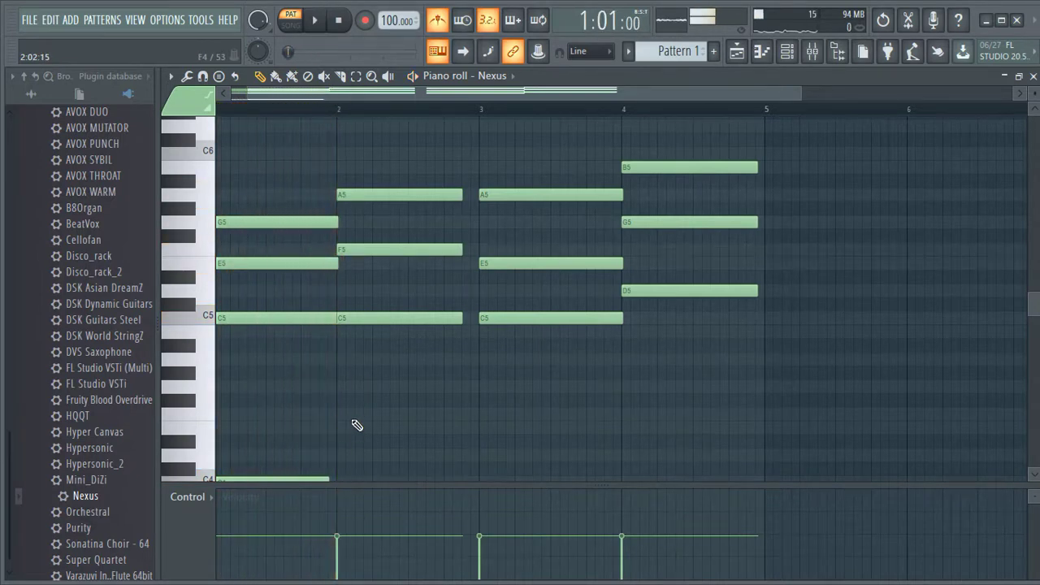
- Add bass notes F3, A3 and G3 at the starts of bars 2, 3 and 4, each about 0:15:05 long, and play the pattern
{"action": "mouse_move", "coordinate": [341, 430]}
{"action": "left_mouse_down"}
{"action": "mouse_move", "coordinate": [333, 483]}
{"action": "mouse_move", "coordinate": [325, 413]}
{"action": "mouse_move", "coordinate": [335, 449]}
{"action": "left_mouse_up"}
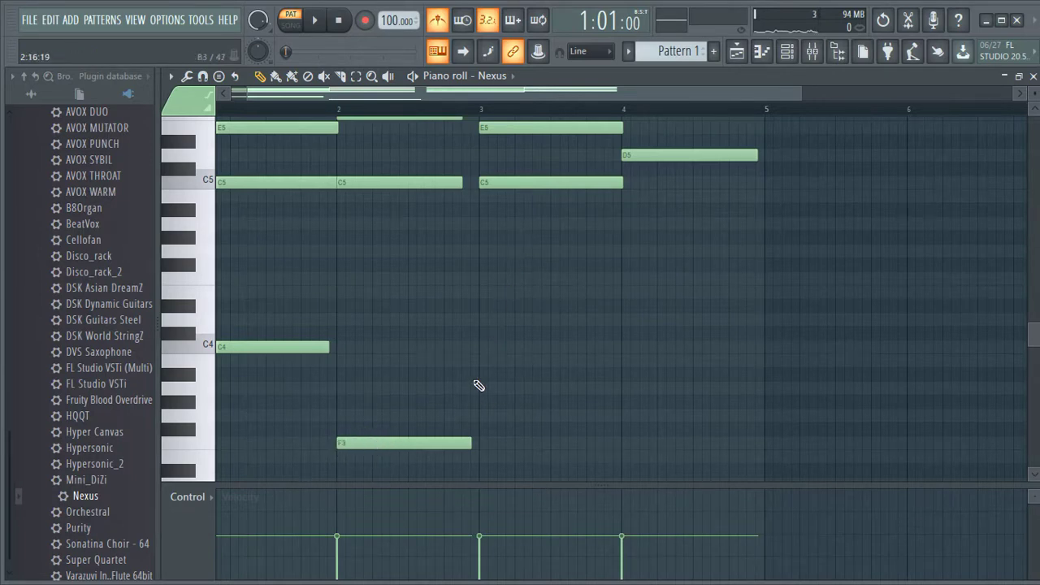
{"action": "left_click_drag", "start_coordinate": [478, 388], "coordinate": [537, 387]}
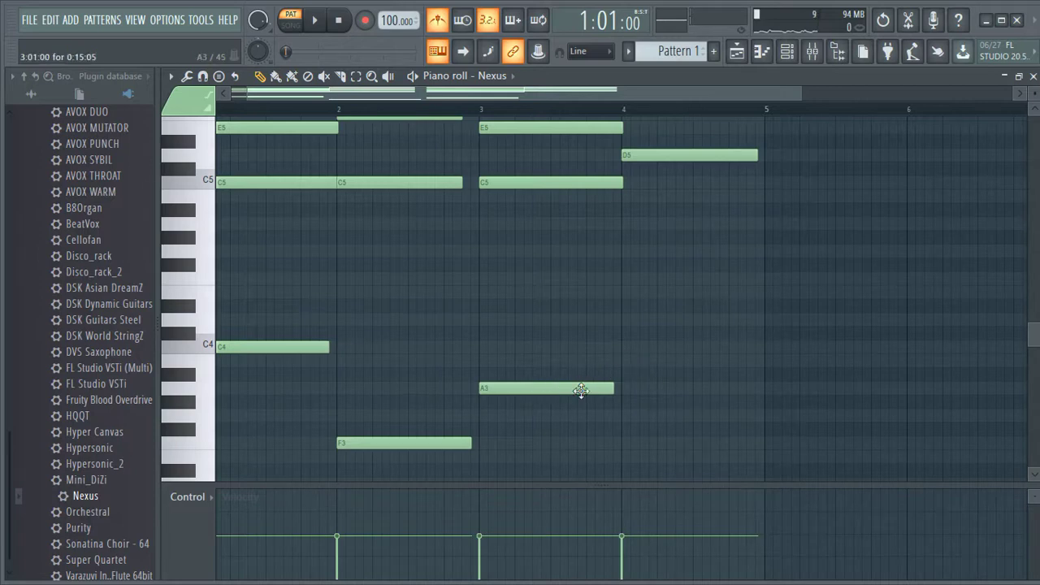
{"action": "mouse_move", "coordinate": [631, 362]}
{"action": "left_mouse_down"}
{"action": "mouse_move", "coordinate": [620, 365]}
{"action": "mouse_move", "coordinate": [620, 399]}
{"action": "mouse_move", "coordinate": [617, 346]}
{"action": "mouse_move", "coordinate": [622, 424]}
{"action": "left_mouse_up"}
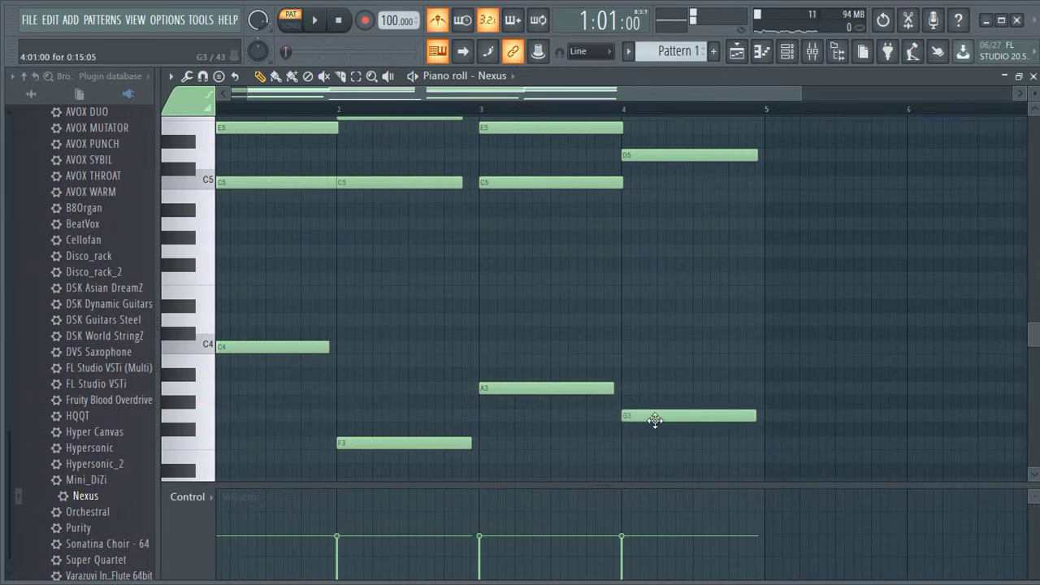
{"action": "key", "text": "space"}
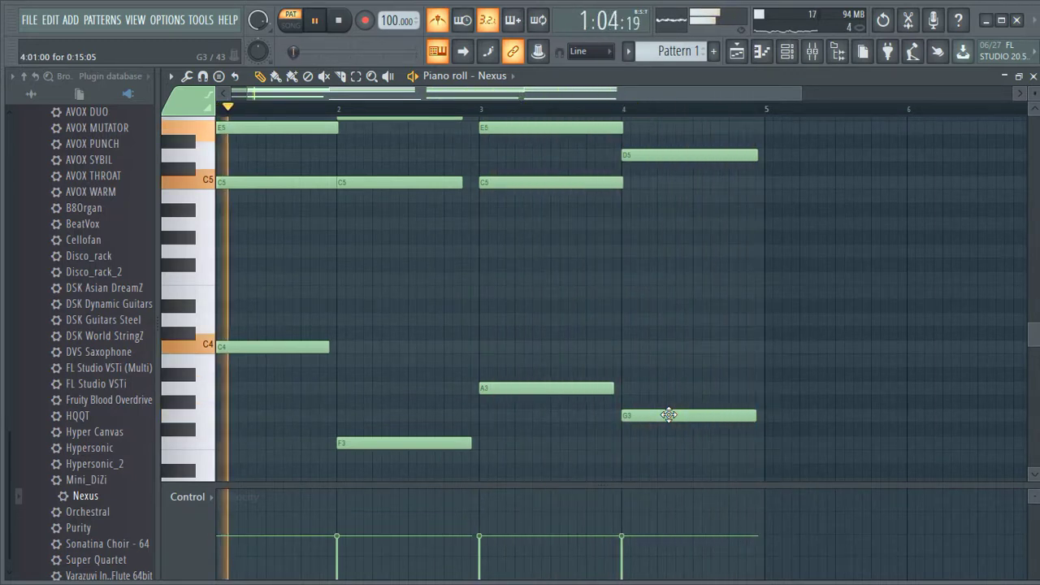
{"action": "key", "text": "space"}
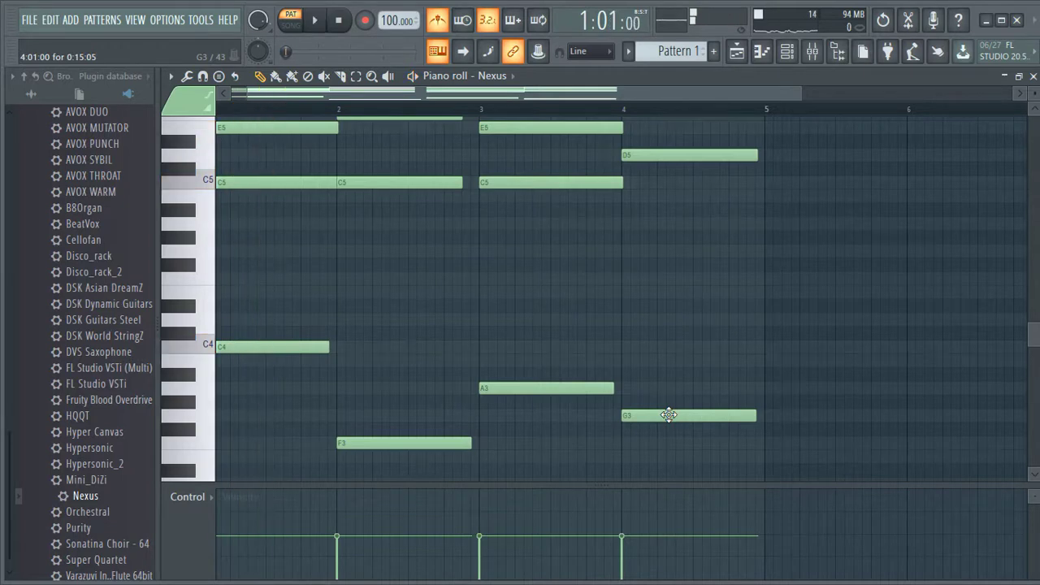
- Open the channel rack, widen it to show 48 steps per channel, and close it
{"action": "left_click", "coordinate": [787, 51]}
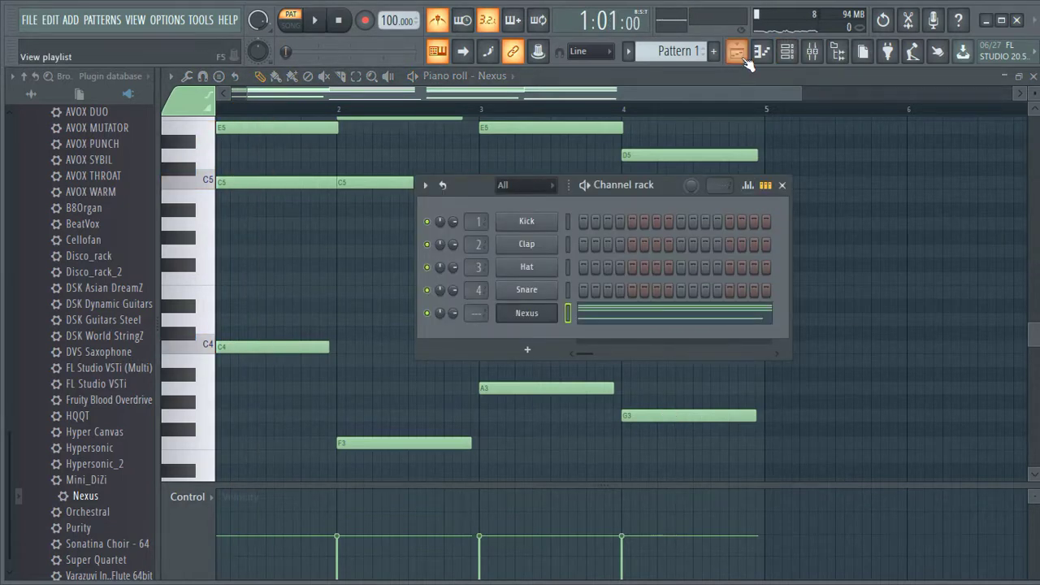
{"action": "left_click_drag", "start_coordinate": [791, 273], "coordinate": [1029, 265]}
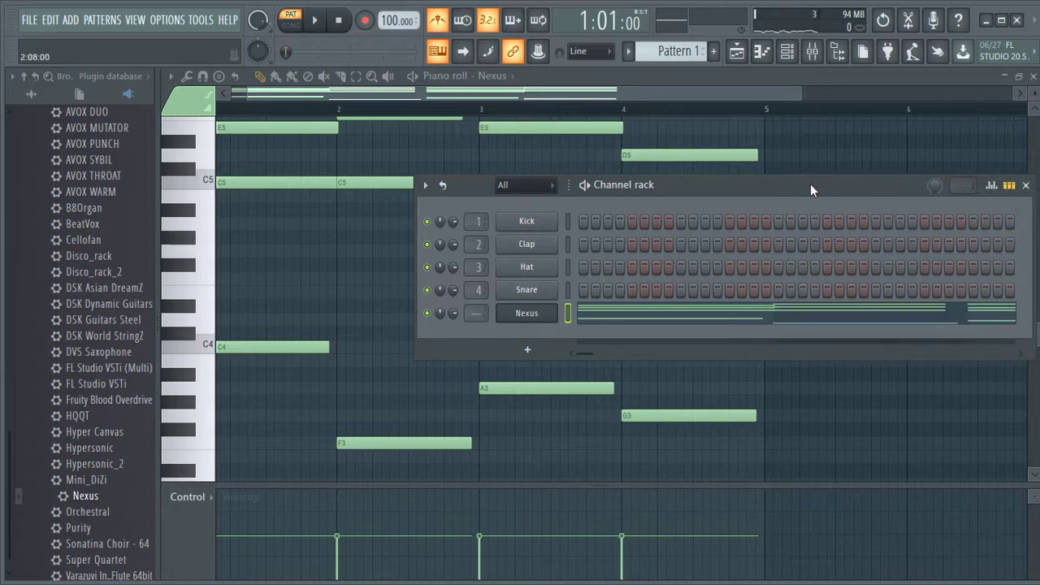
{"action": "left_click_drag", "start_coordinate": [810, 184], "coordinate": [660, 192]}
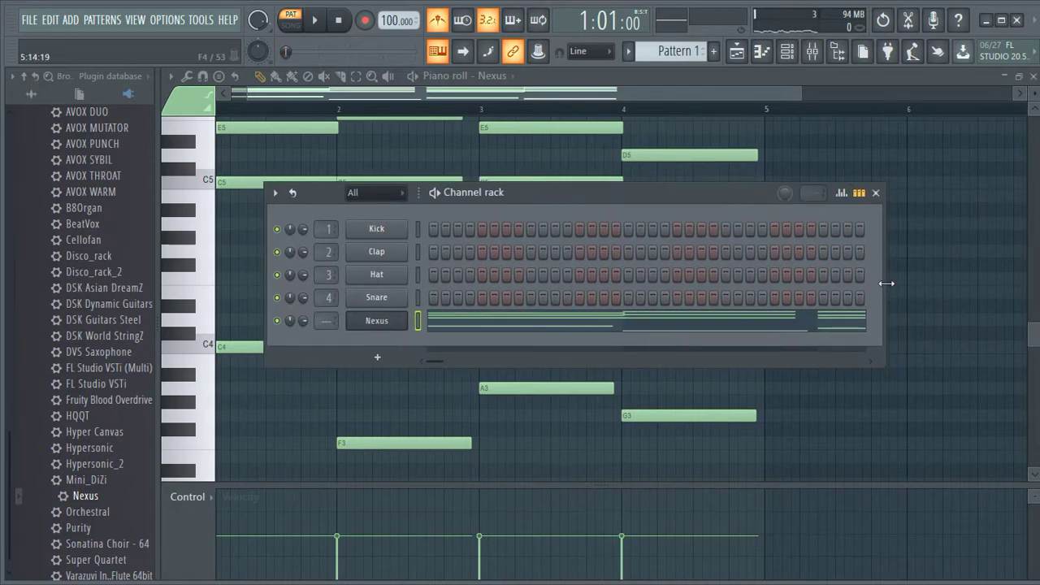
{"action": "left_click_drag", "start_coordinate": [886, 282], "coordinate": [1035, 301]}
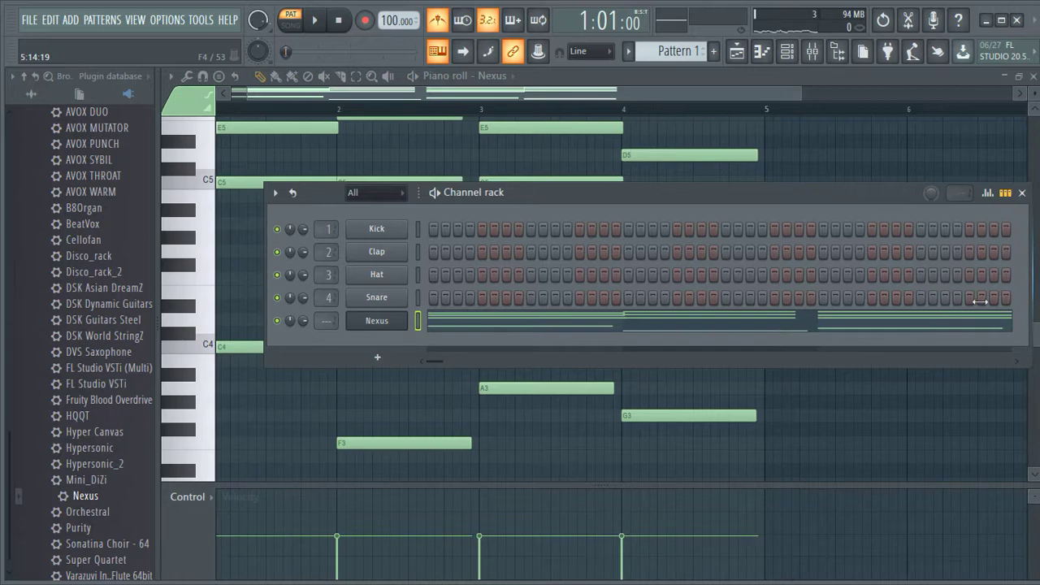
{"action": "left_click_drag", "start_coordinate": [819, 185], "coordinate": [686, 188]}
{"action": "left_click_drag", "start_coordinate": [898, 275], "coordinate": [943, 278]}
{"action": "right_click", "coordinate": [971, 278]}
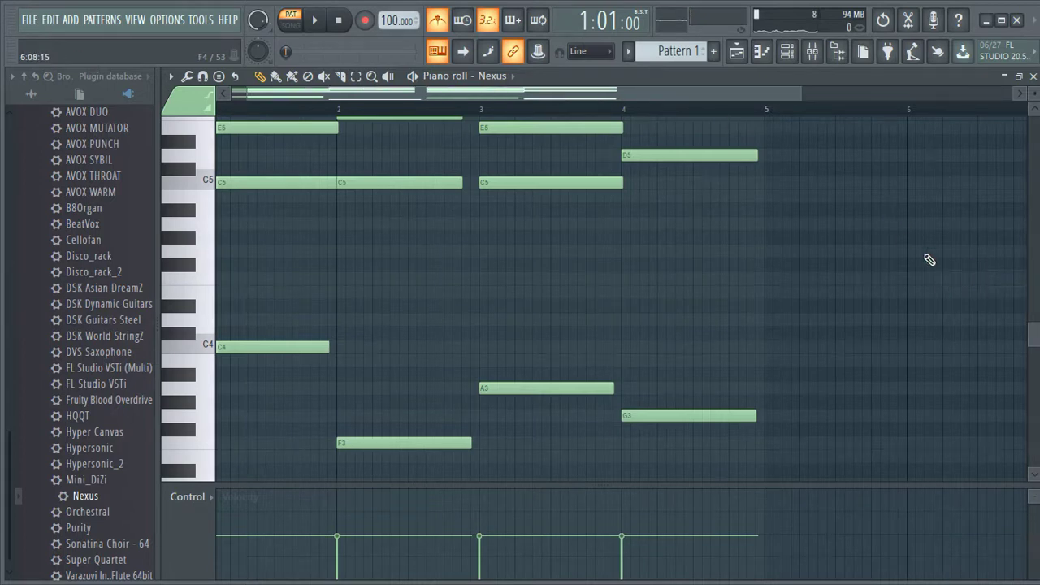
- Create an empty Pattern 2 and show the channel rack over the playlist
{"action": "left_click", "coordinate": [737, 51]}
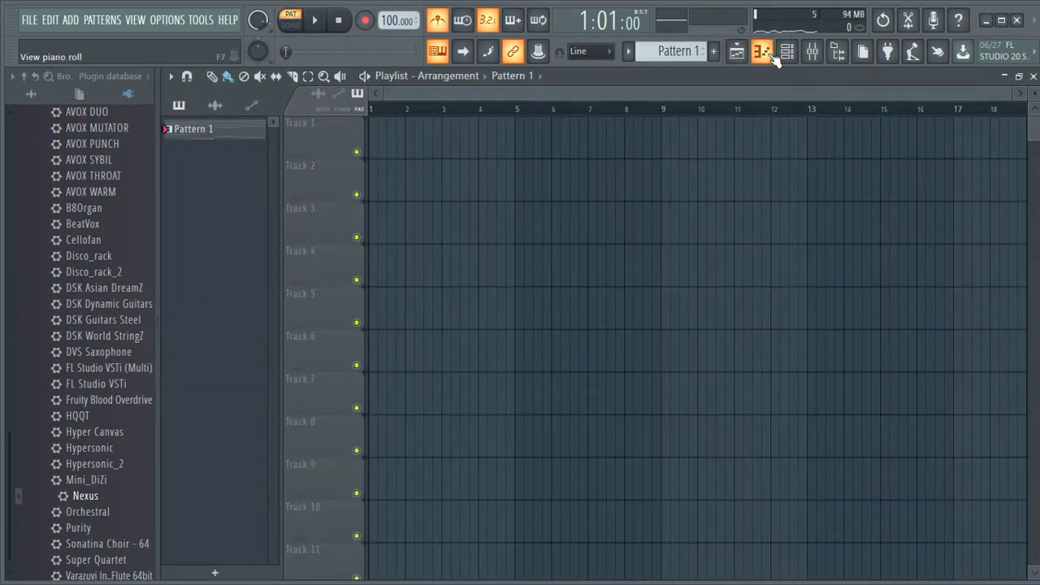
{"action": "left_click", "coordinate": [762, 52]}
{"action": "scroll", "coordinate": [675, 50], "scroll_direction": "down", "scroll_amount": 1}
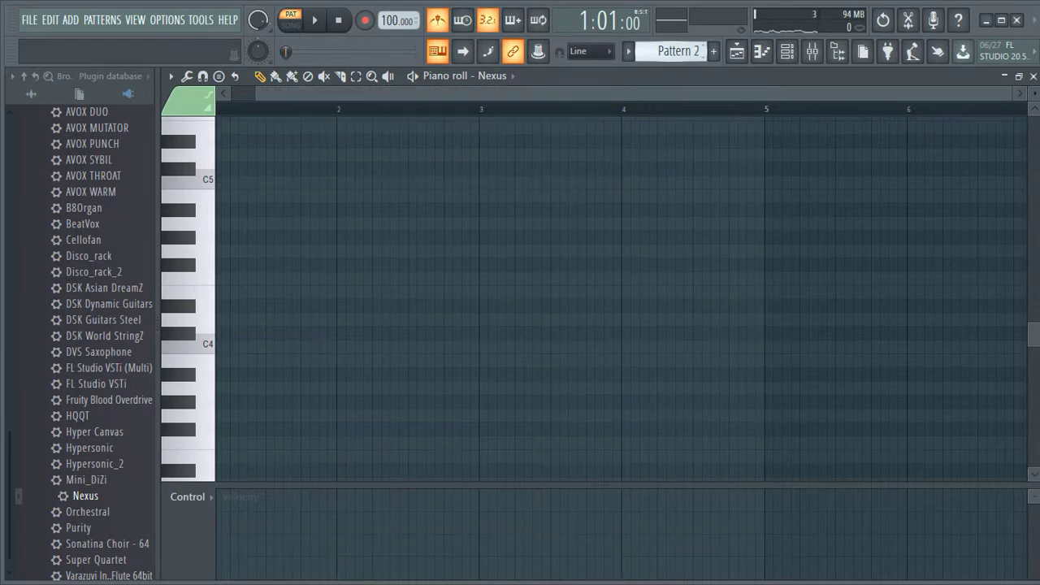
{"action": "left_click", "coordinate": [737, 52]}
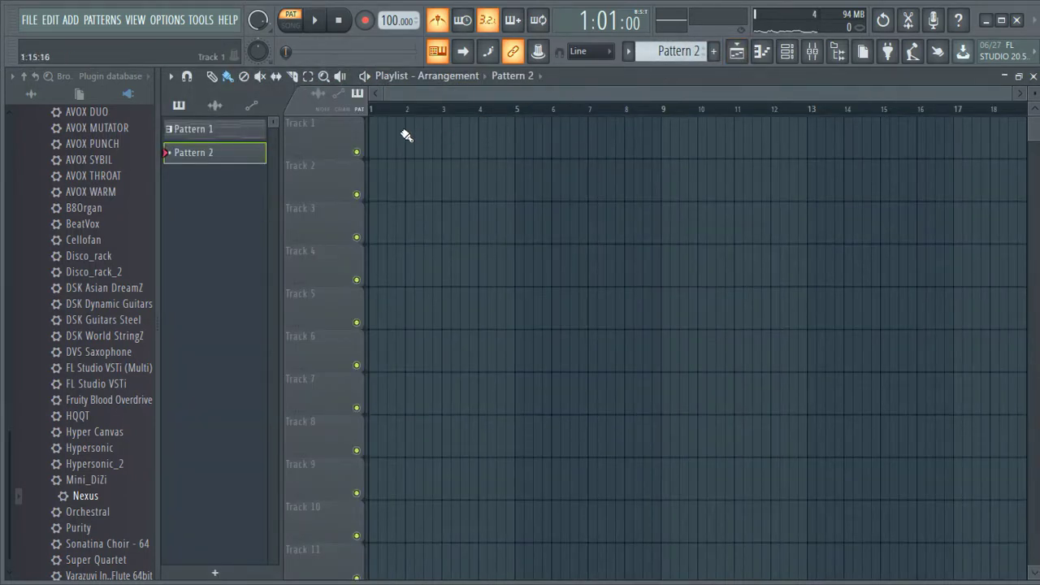
{"action": "left_click", "coordinate": [786, 57]}
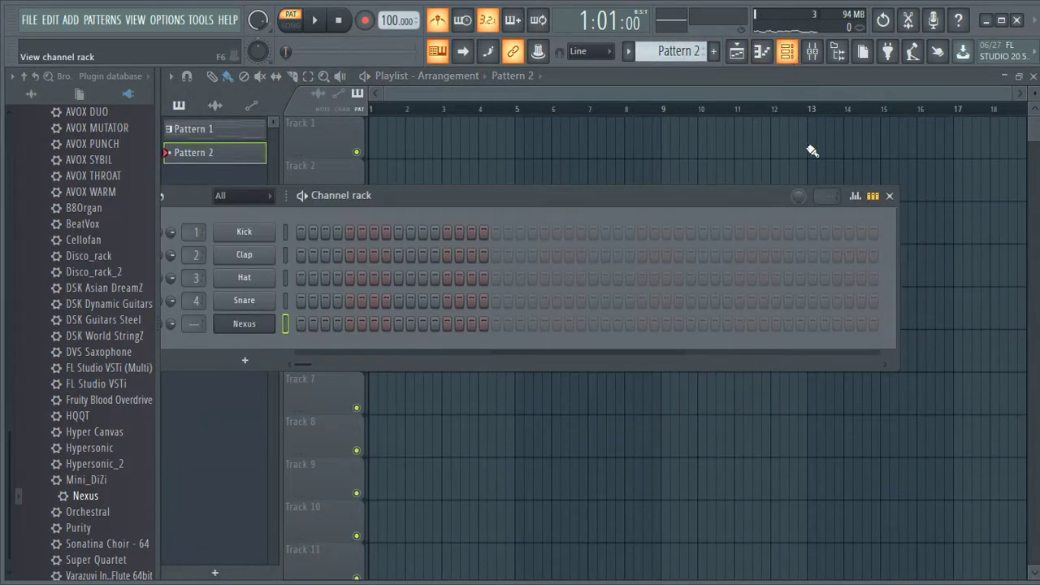
- Switch the browser from the plugin database to the Snap 4 view
{"action": "left_click", "coordinate": [128, 96]}
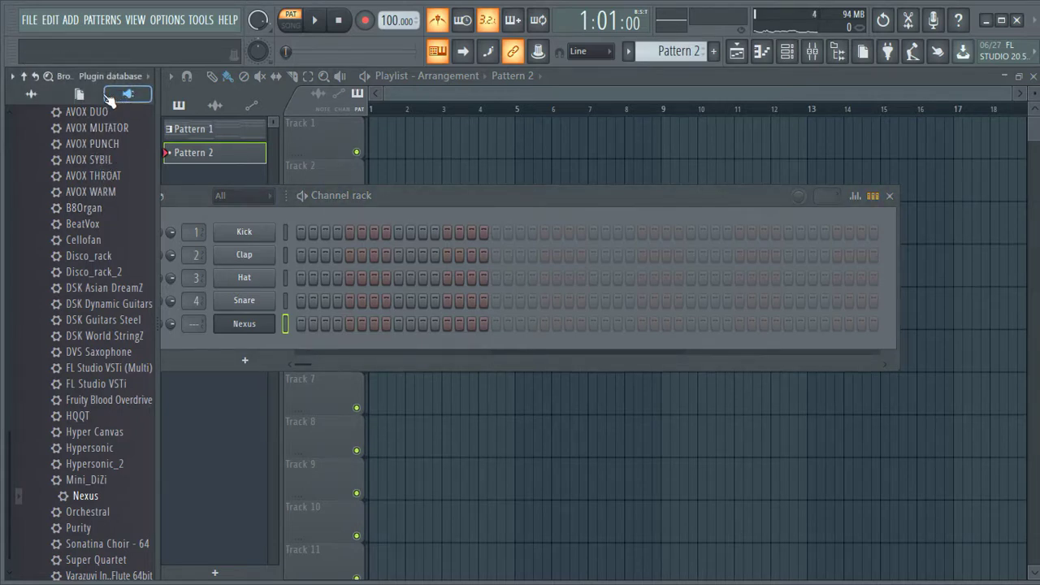
{"action": "left_click", "coordinate": [122, 77]}
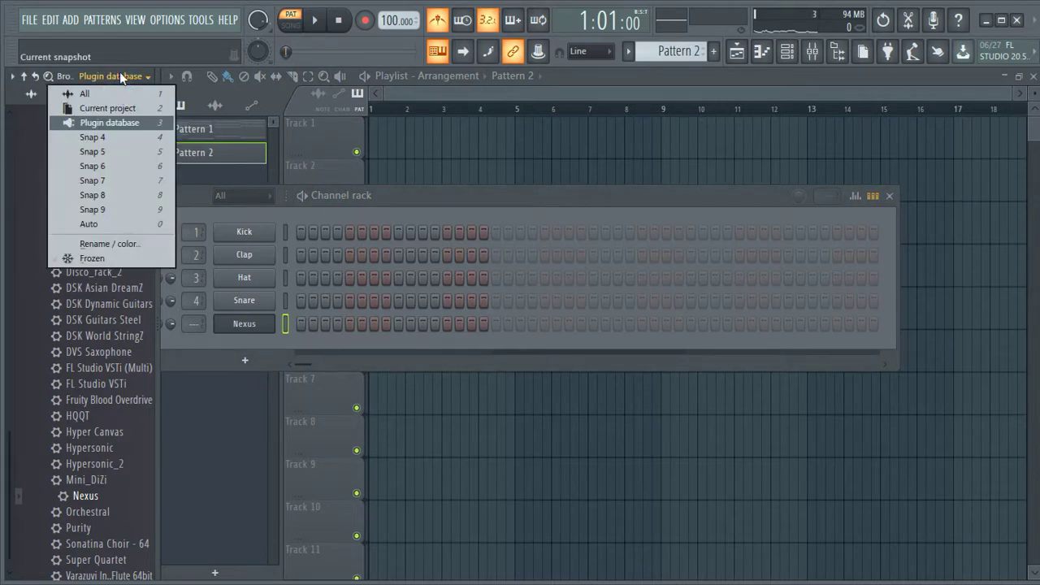
{"action": "left_click", "coordinate": [122, 136]}
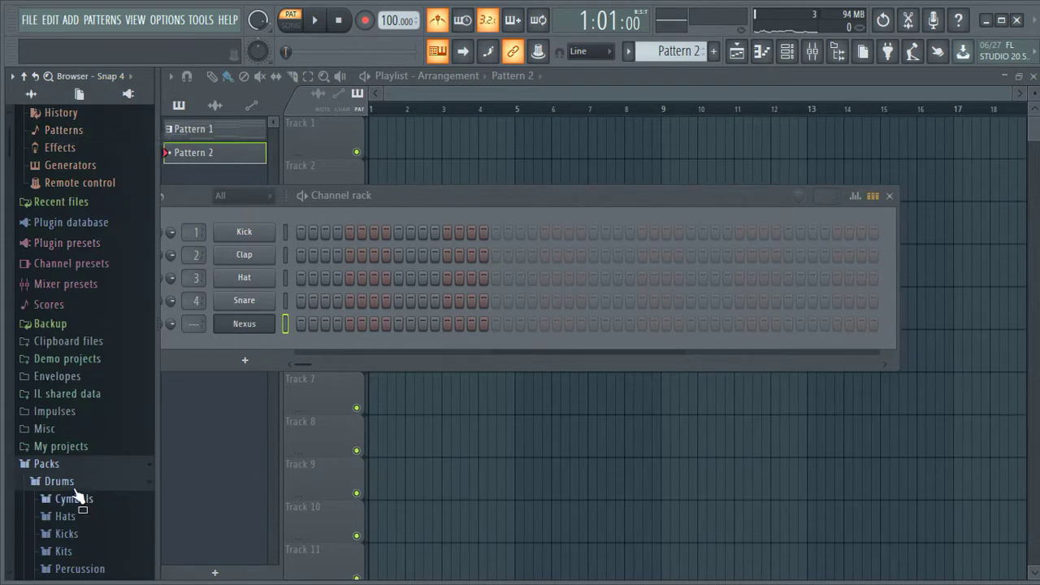
- Look through the Loops and Legacy folders in Packs, and return to the snares in the Drums folder
{"action": "left_click", "coordinate": [62, 484]}
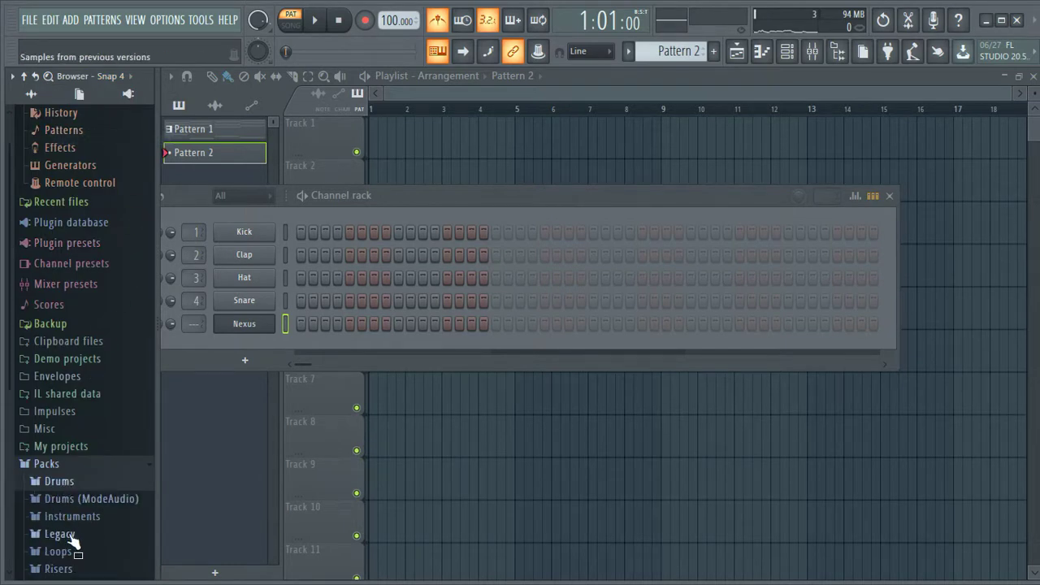
{"action": "left_click", "coordinate": [58, 553]}
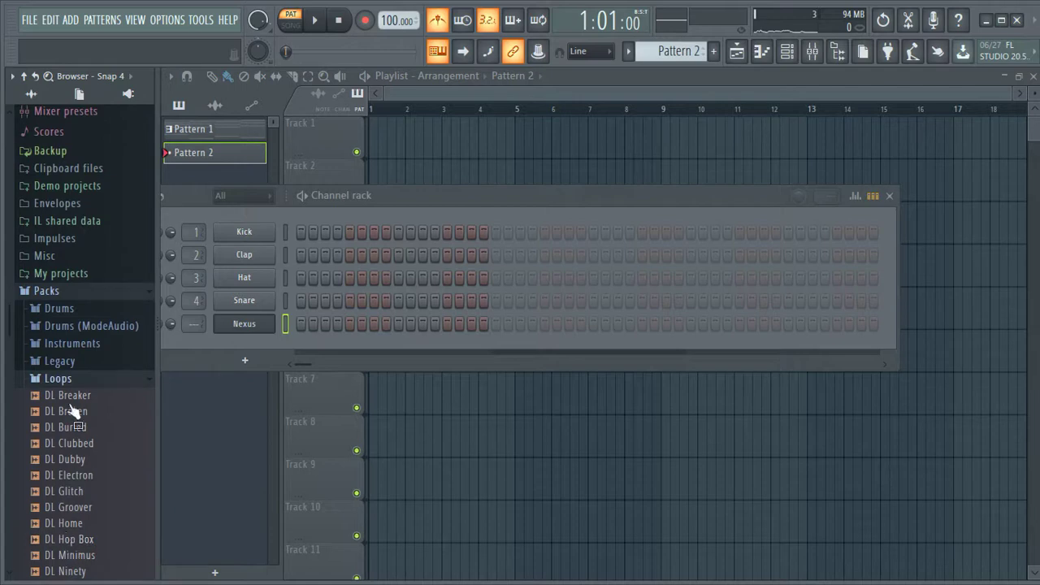
{"action": "left_click", "coordinate": [60, 361]}
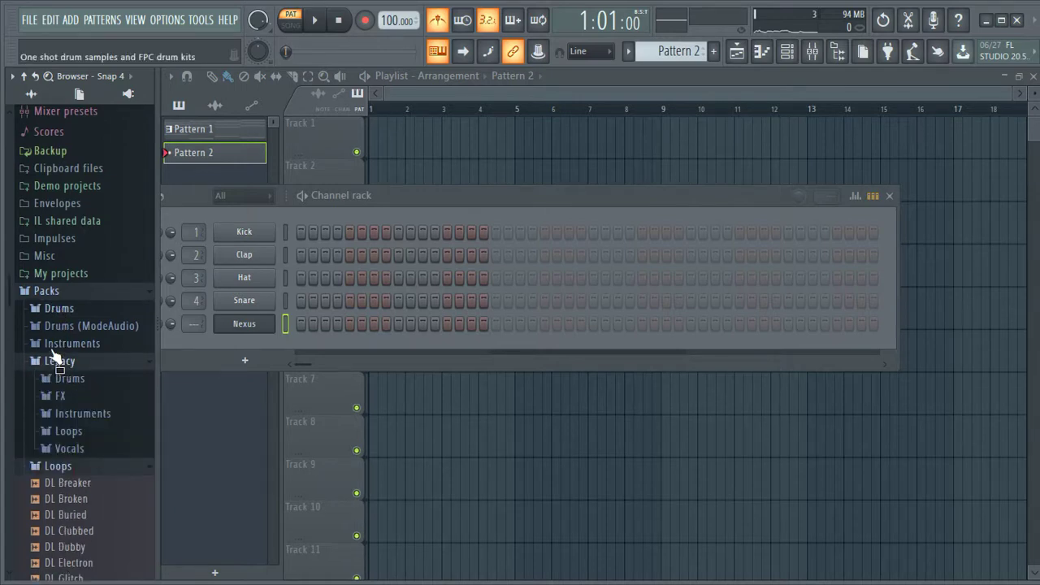
{"action": "left_click", "coordinate": [59, 361]}
{"action": "left_click", "coordinate": [57, 379]}
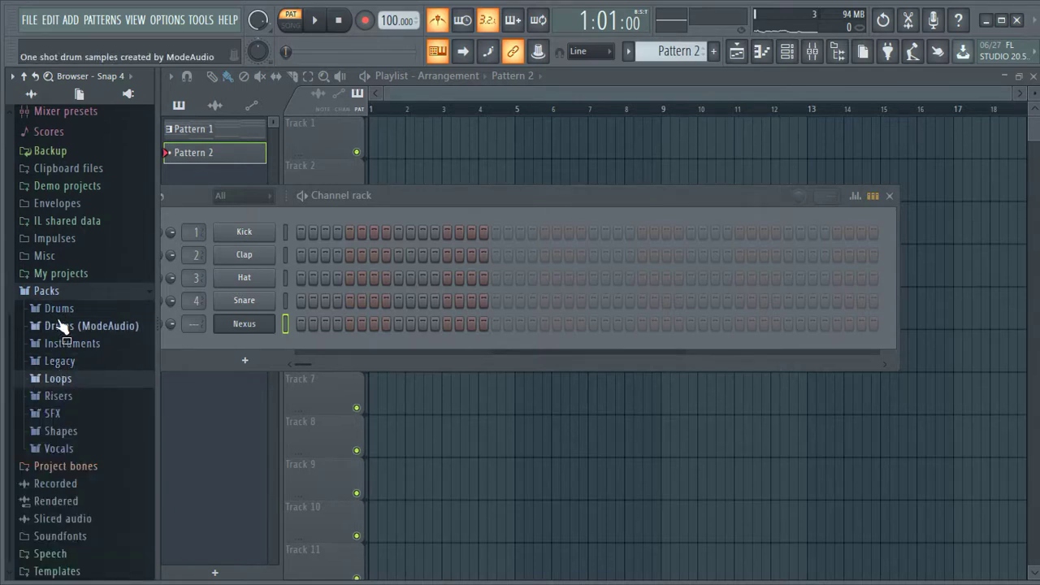
{"action": "left_click", "coordinate": [58, 309]}
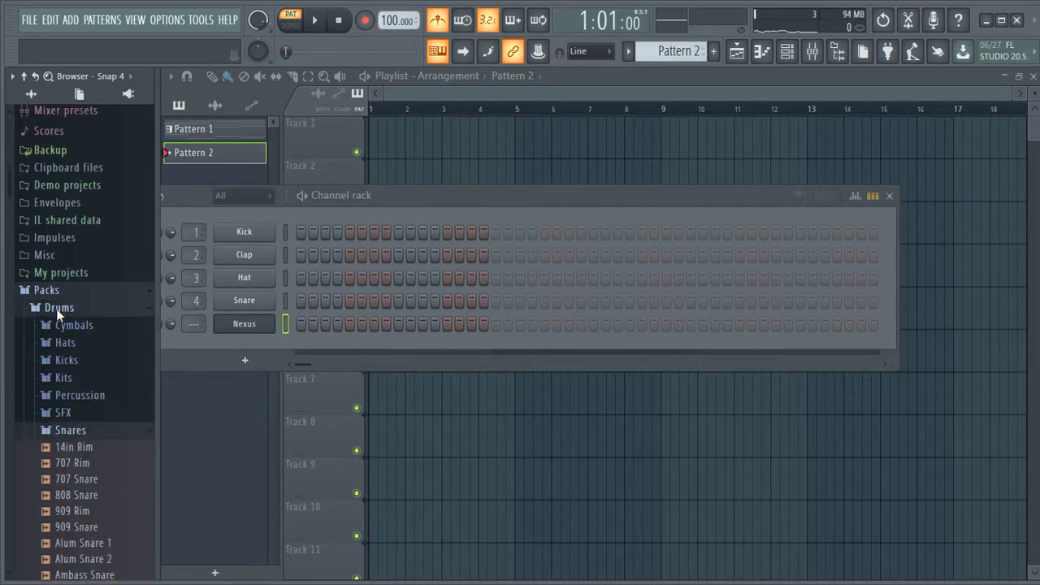
- Audition the 14in Rim and 707 Rim samples, and replace the Clap channel's sound with 707 Rim
{"action": "left_click", "coordinate": [79, 463]}
{"action": "left_click", "coordinate": [77, 449]}
{"action": "left_click", "coordinate": [81, 464]}
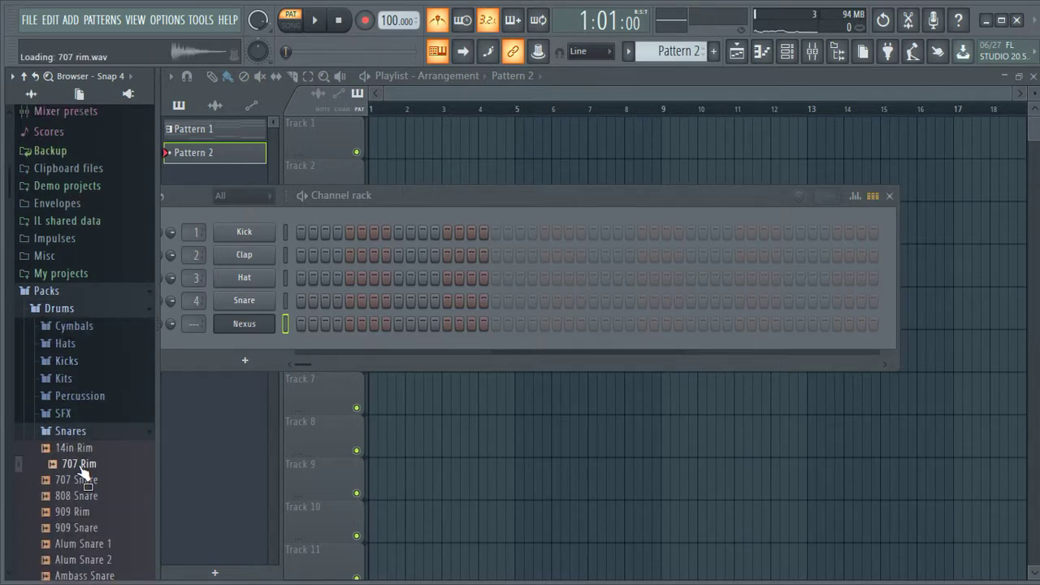
{"action": "left_click_drag", "start_coordinate": [82, 469], "coordinate": [256, 261]}
- Program 707 Rim hits on steps 1, 4, 7, 9, 12 and 15 during playback, and move the channel rack clear of the browser
{"action": "left_click", "coordinate": [302, 255]}
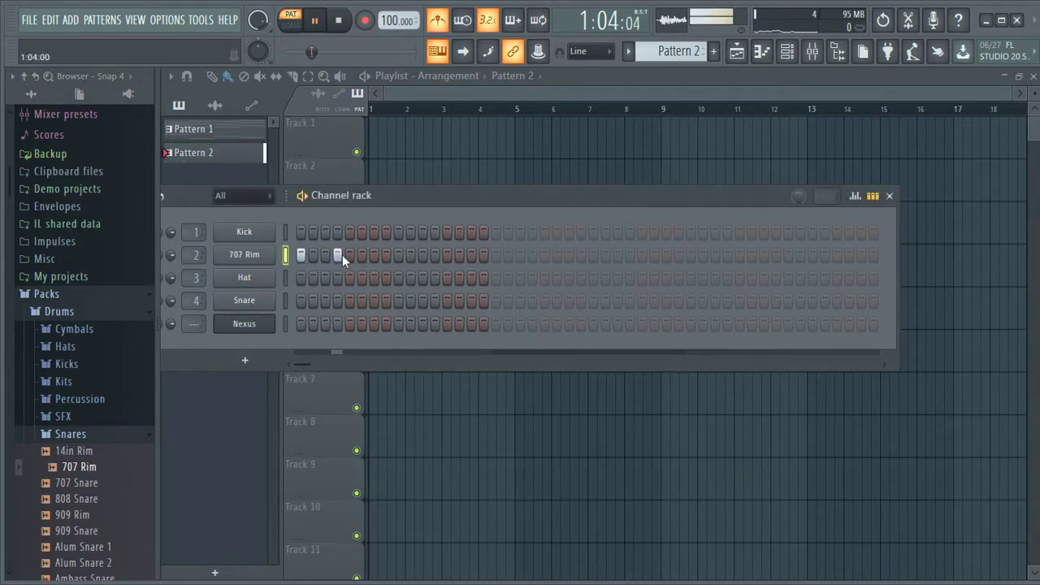
{"action": "left_click", "coordinate": [396, 255]}
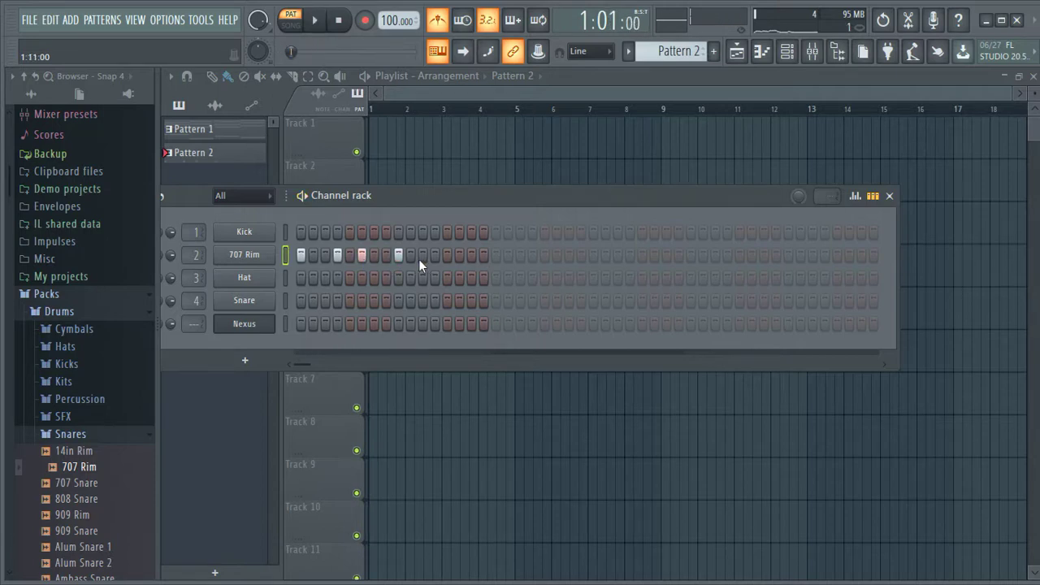
{"action": "left_click", "coordinate": [373, 258]}
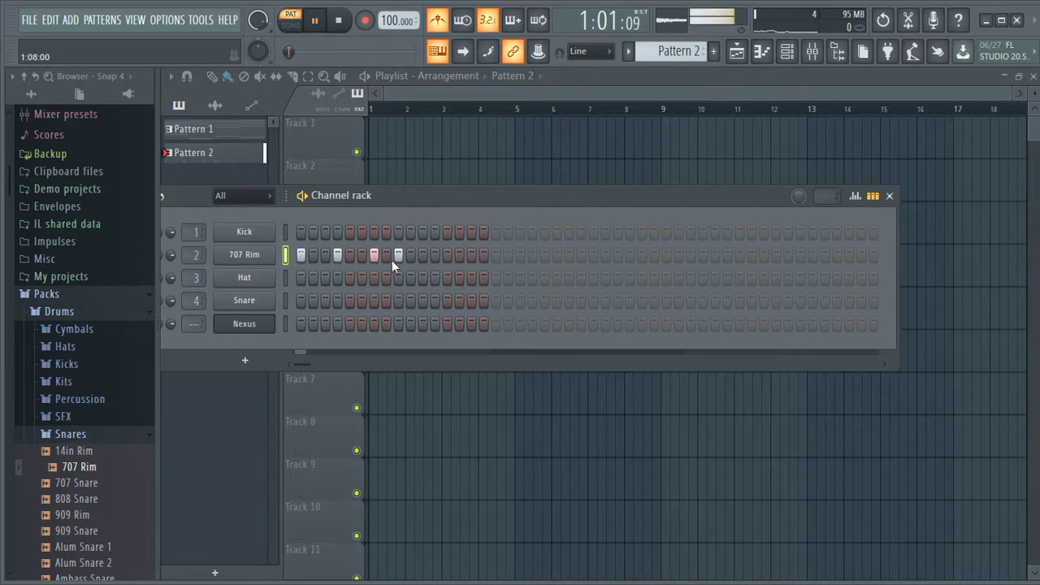
{"action": "left_click", "coordinate": [433, 257]}
{"action": "left_click", "coordinate": [472, 256]}
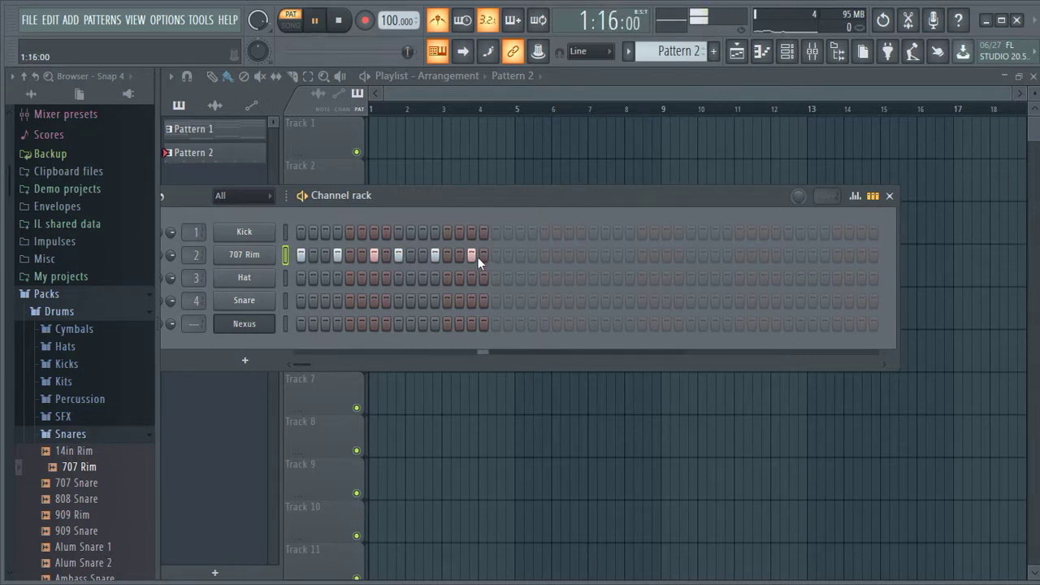
{"action": "left_click_drag", "start_coordinate": [447, 200], "coordinate": [576, 182]}
{"action": "key", "text": "space"}
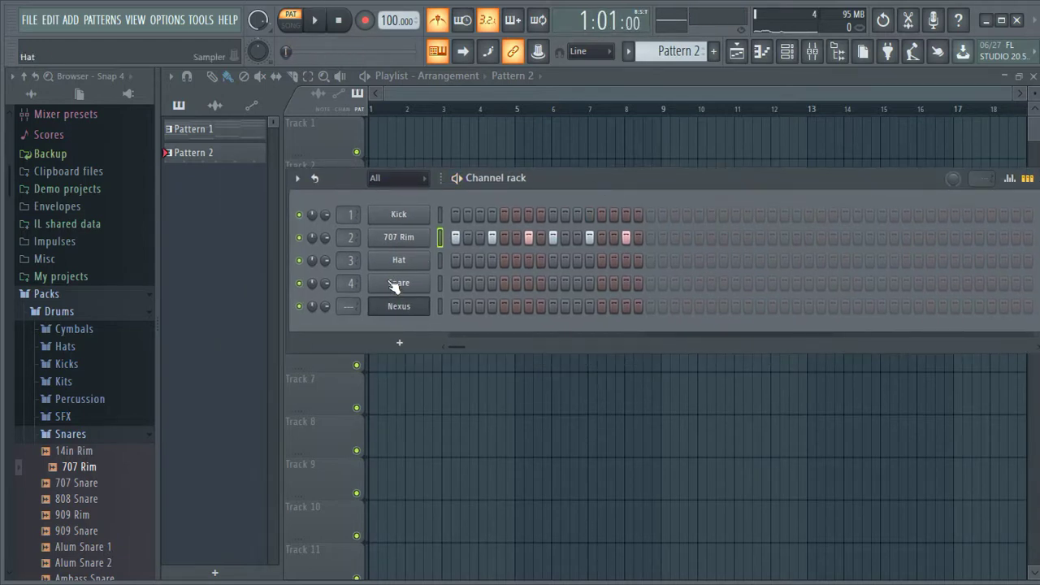
- Audition kick samples such as FPC 5 Kick and Grv Kick 06 from the Kicks folder, and replace the Kick channel's sound with Grv Kick 03
{"action": "left_click", "coordinate": [75, 436]}
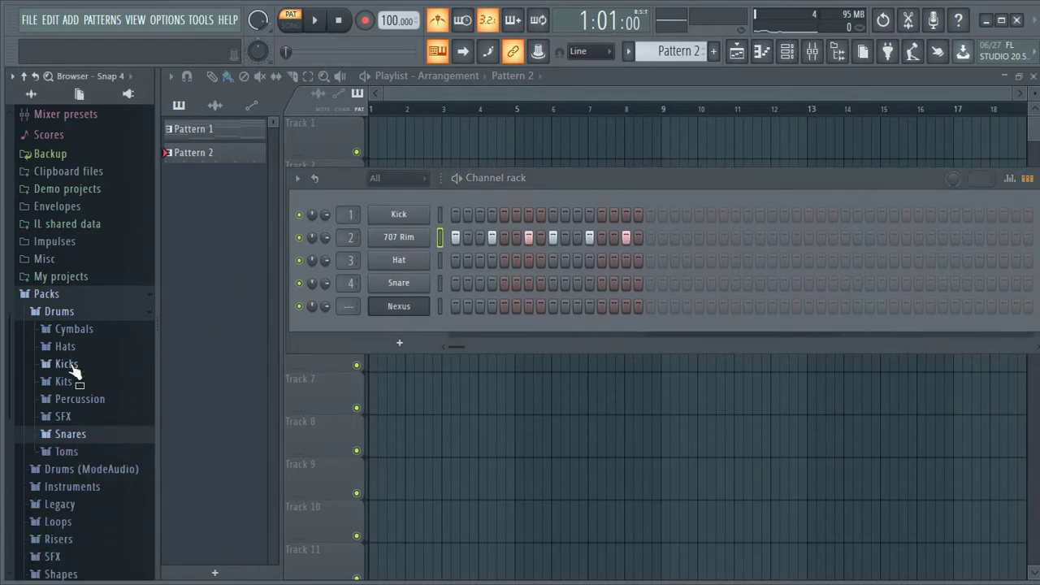
{"action": "left_click", "coordinate": [67, 364]}
{"action": "left_click", "coordinate": [63, 445]}
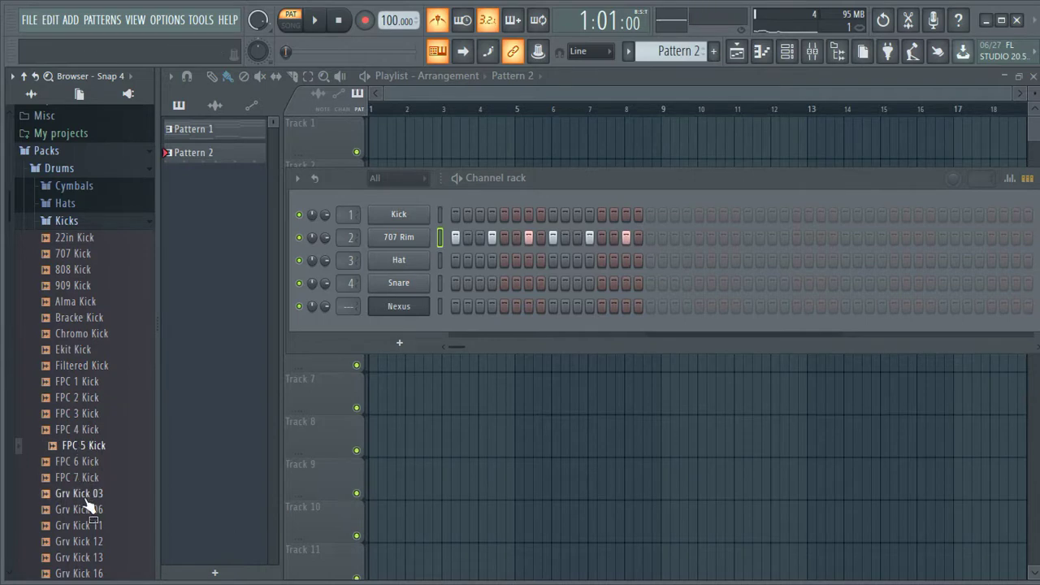
{"action": "left_click", "coordinate": [59, 493]}
{"action": "left_click", "coordinate": [89, 526]}
{"action": "left_click", "coordinate": [85, 510]}
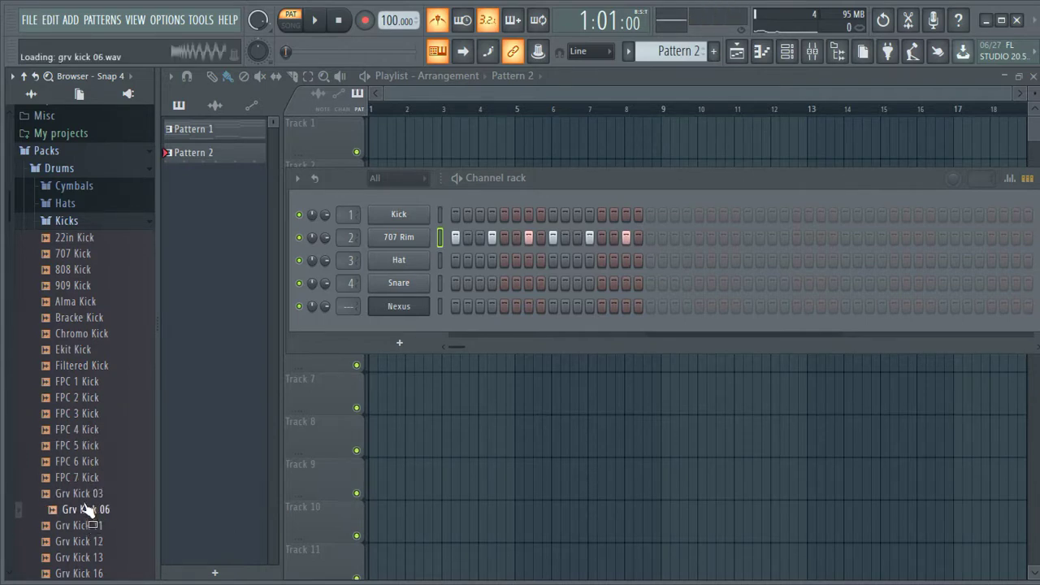
{"action": "left_click", "coordinate": [83, 496]}
{"action": "left_click_drag", "start_coordinate": [85, 510], "coordinate": [403, 219]}
- Fill every fourth step of the Grv Kick 03 channel, lower its volume during playback, and collapse the Kicks folder
{"action": "right_click", "coordinate": [408, 217]}
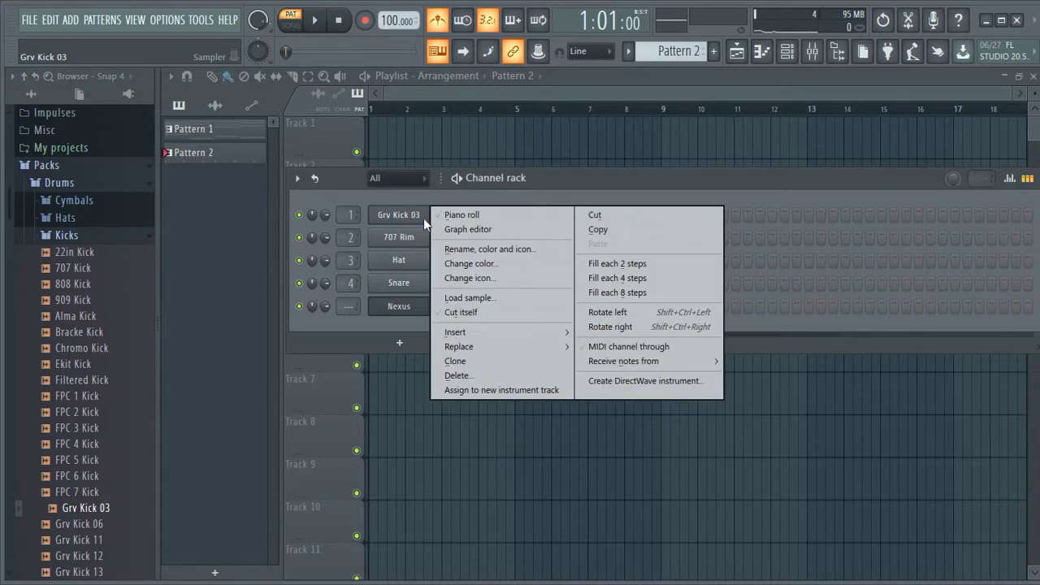
{"action": "left_click", "coordinate": [635, 281]}
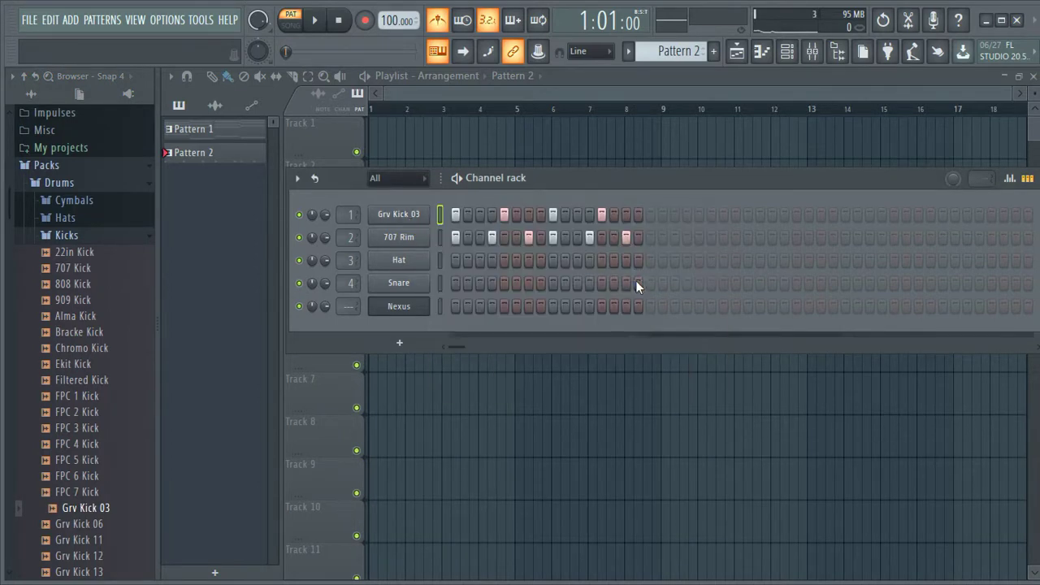
{"action": "key", "text": "space"}
{"action": "left_click_drag", "start_coordinate": [325, 214], "coordinate": [325, 221]}
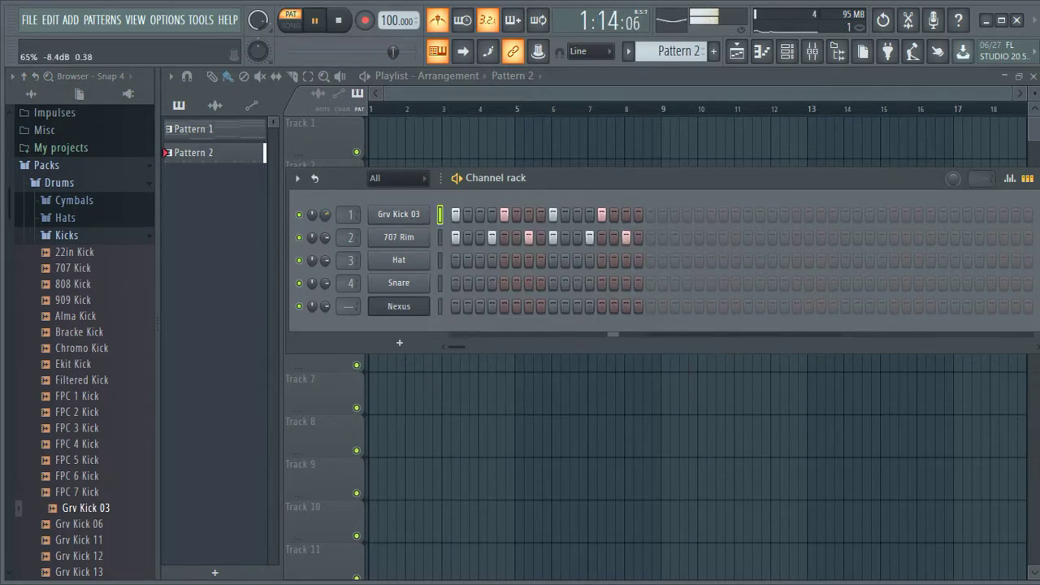
{"action": "left_click", "coordinate": [93, 235]}
{"action": "key", "text": "space"}
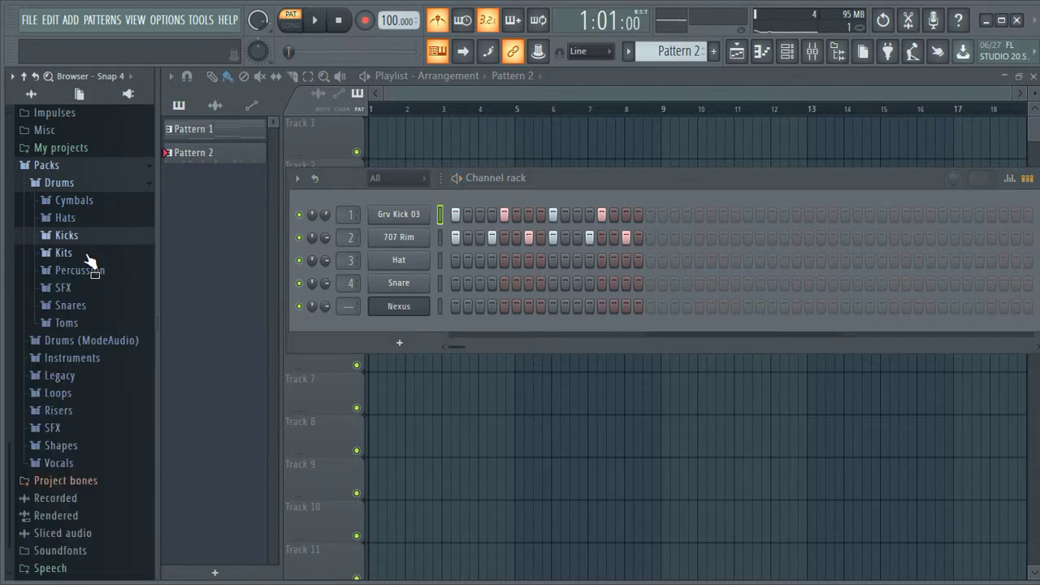
- Audition the 707 OH hat, replace the Hat channel's sound with 808 CH, and fill all 16 of its steps
{"action": "left_click", "coordinate": [65, 218]}
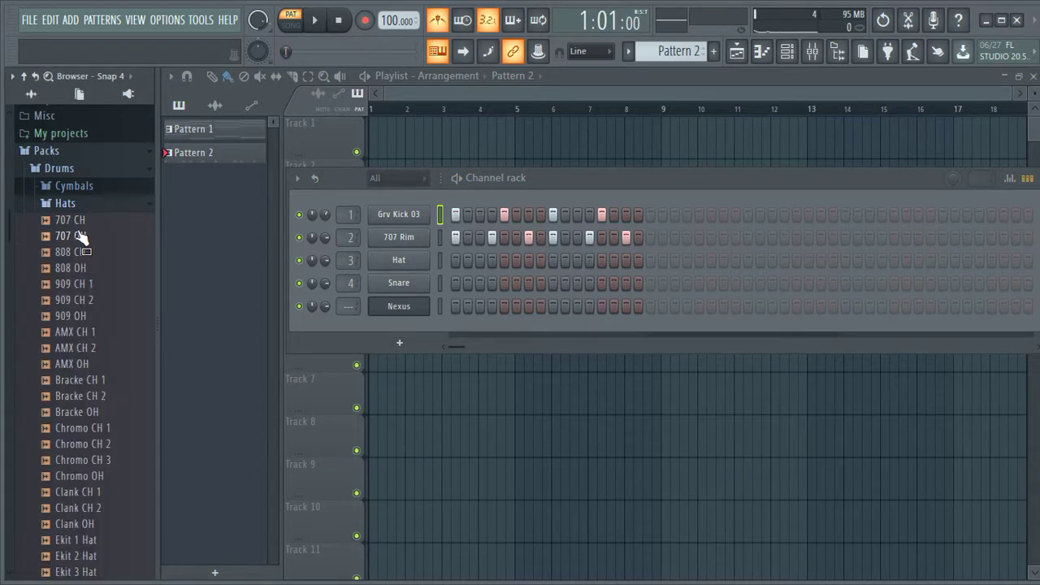
{"action": "left_click", "coordinate": [79, 236]}
{"action": "left_click_drag", "start_coordinate": [79, 258], "coordinate": [396, 260]}
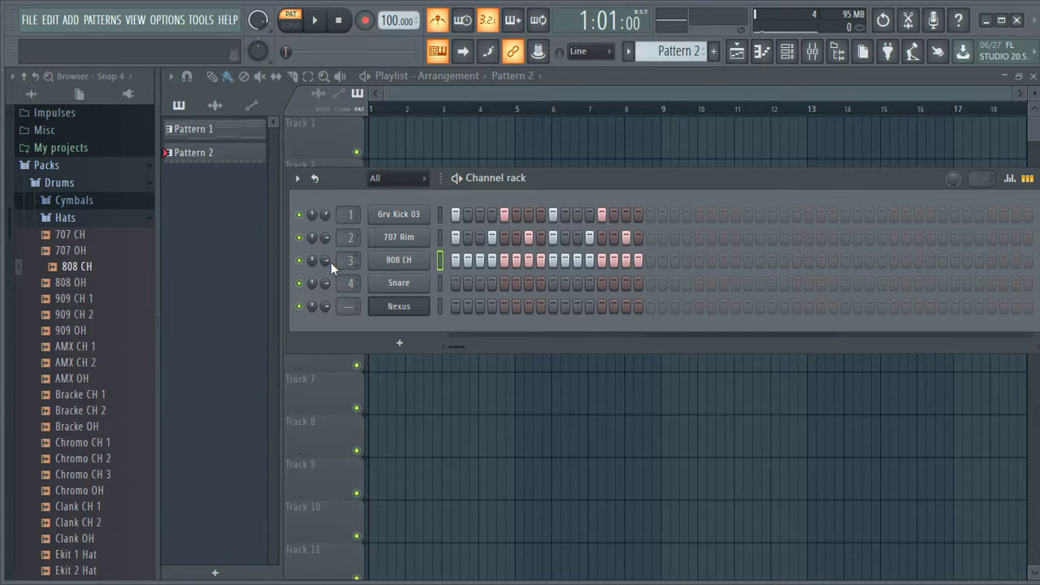
- Lower the 808 CH channel's volume to about 31% during playback, and collapse the Hats folder
{"action": "key", "text": "space"}
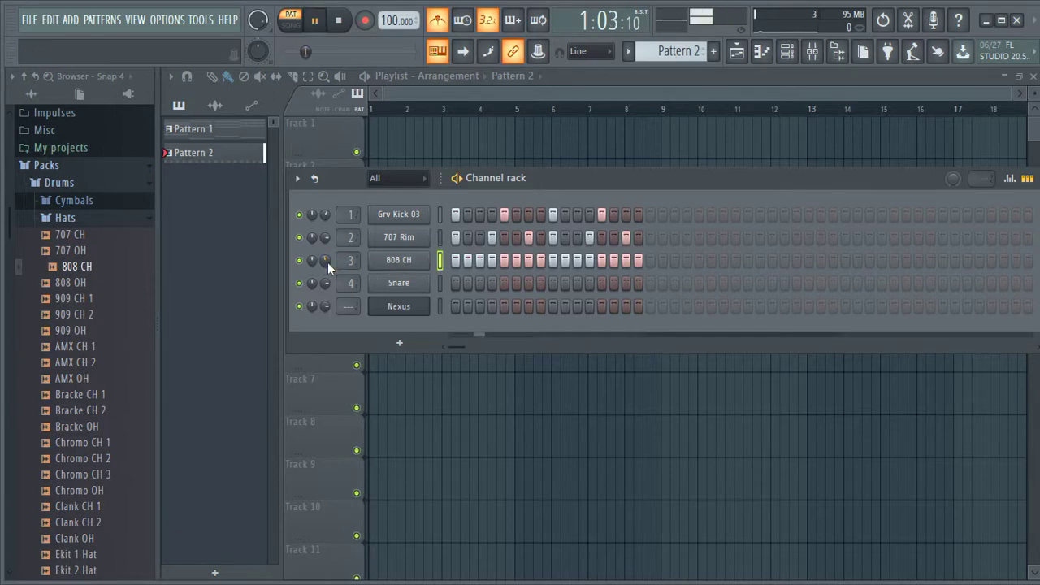
{"action": "left_click_drag", "start_coordinate": [326, 262], "coordinate": [327, 280]}
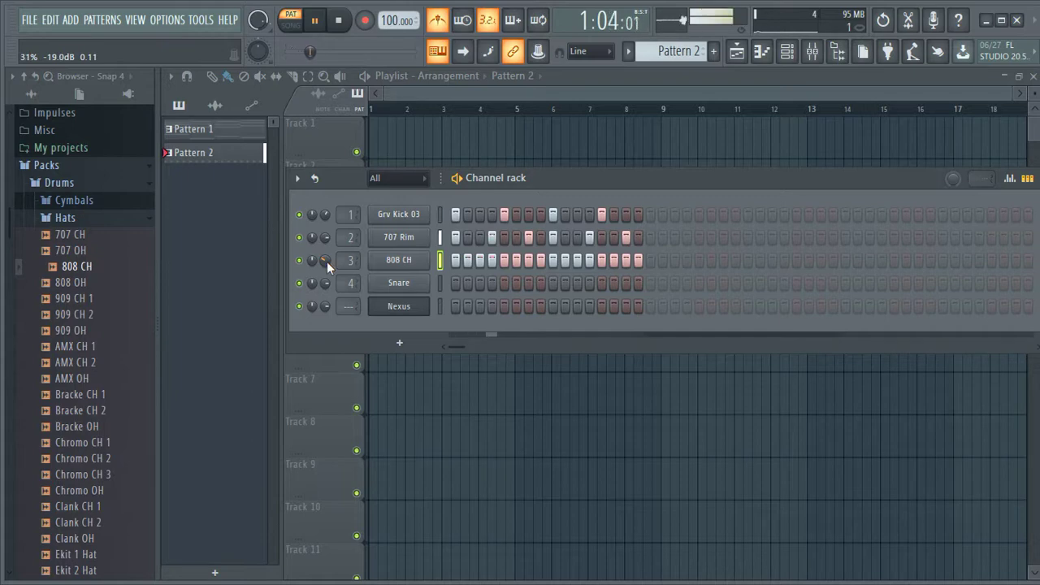
{"action": "left_click", "coordinate": [67, 219]}
{"action": "key", "text": "space"}
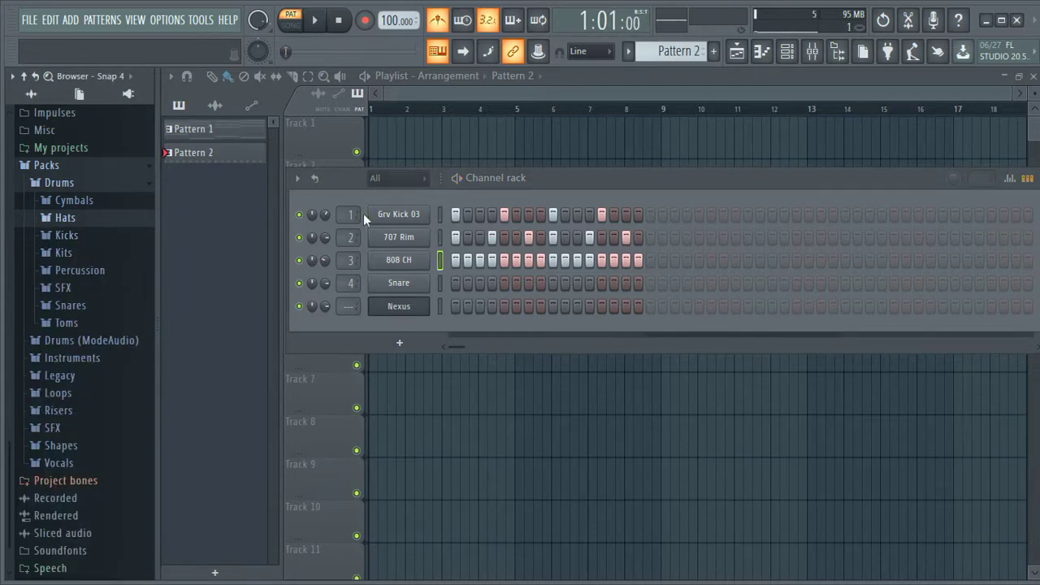
- Place four consecutive Pattern 2 clips on Track 1 of the playlist, filling bars 1 to 4, and delete the misplaced extra clip
{"action": "left_click", "coordinate": [414, 144]}
{"action": "left_click", "coordinate": [460, 144]}
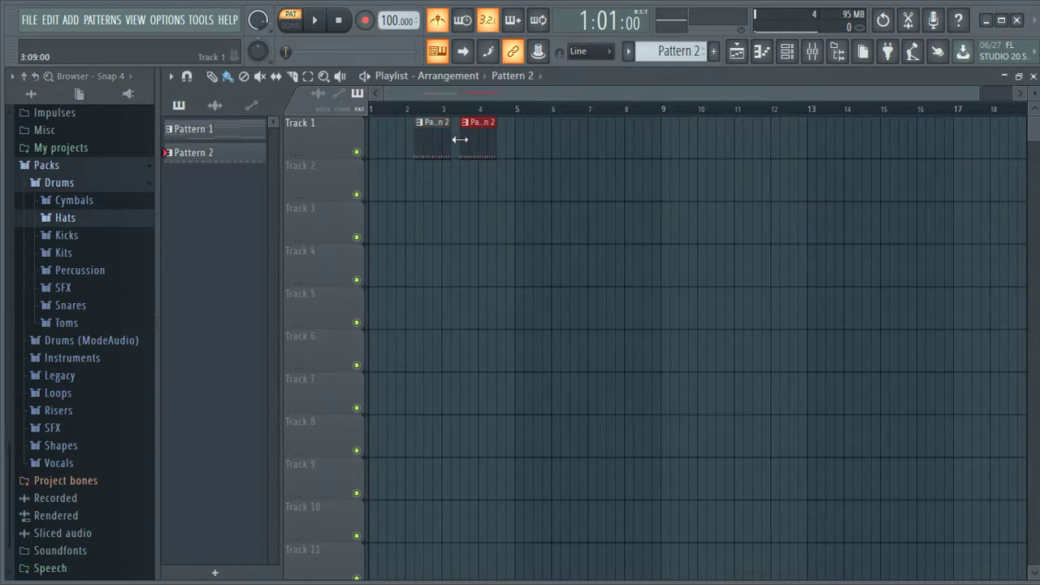
{"action": "right_click", "coordinate": [481, 144]}
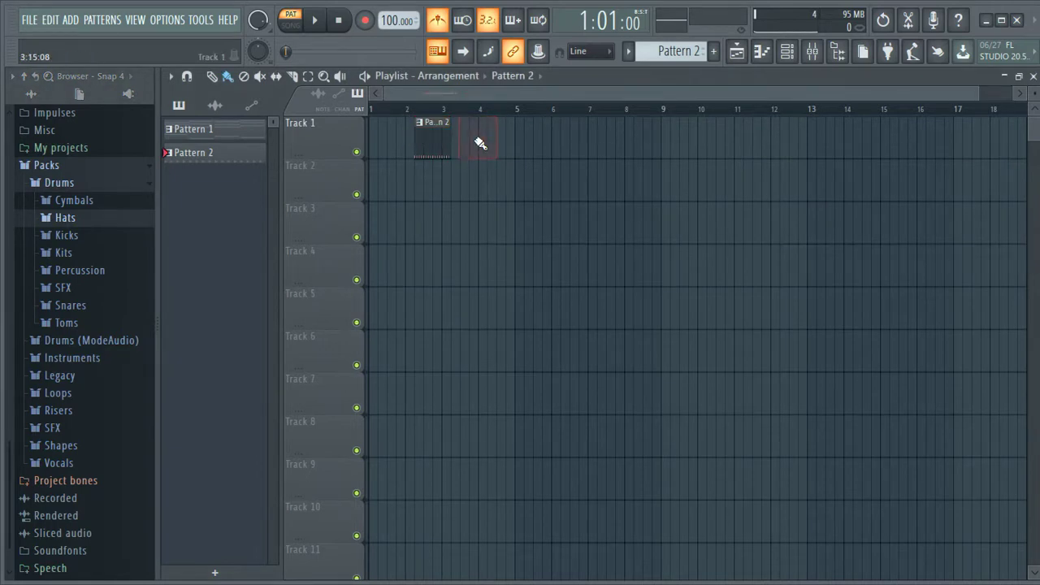
{"action": "left_click_drag", "start_coordinate": [421, 153], "coordinate": [369, 152]}
{"action": "left_click", "coordinate": [414, 148]}
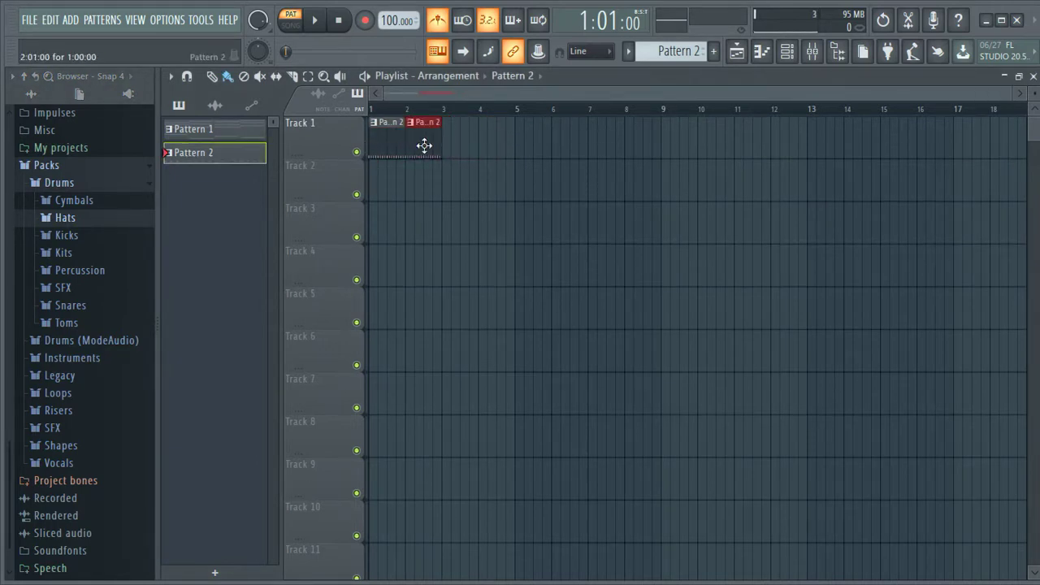
{"action": "left_click", "coordinate": [451, 150]}
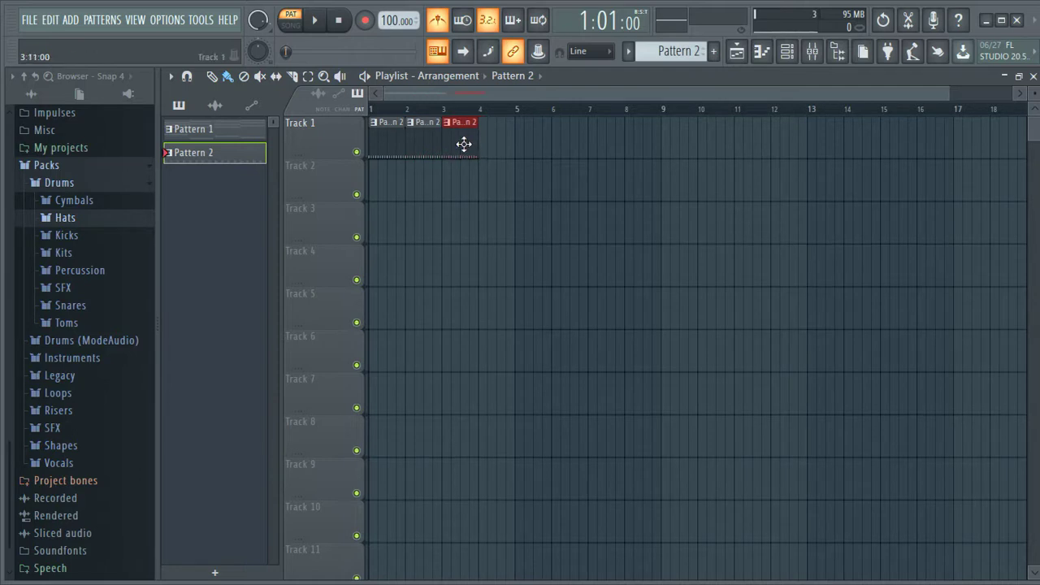
{"action": "left_click", "coordinate": [483, 146]}
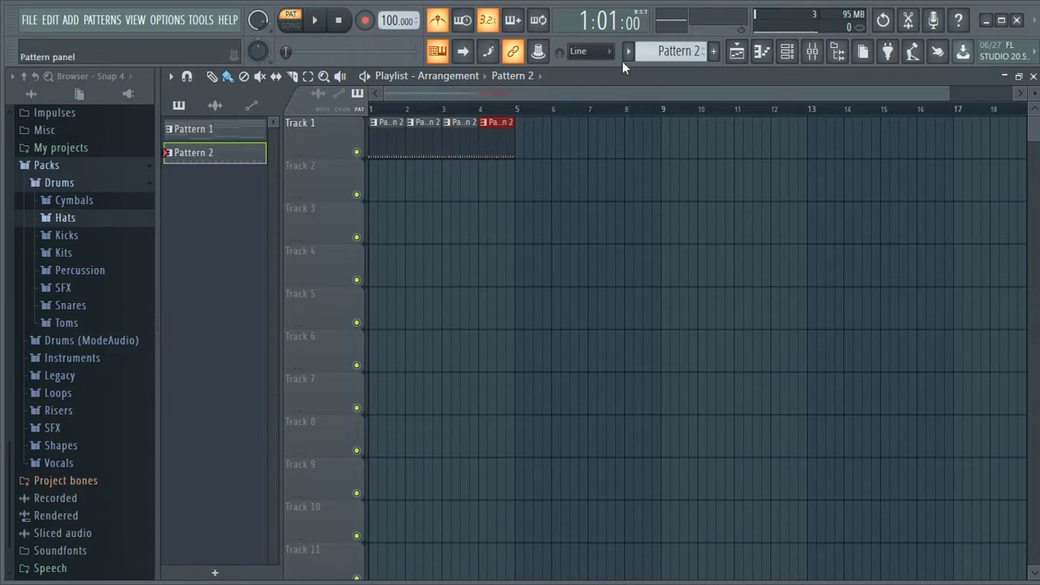
- Select Pattern 1 and place one clip of it on Track 2, starting at bar 1
{"action": "left_click_drag", "start_coordinate": [692, 52], "coordinate": [692, 65]}
{"action": "left_click", "coordinate": [458, 194]}
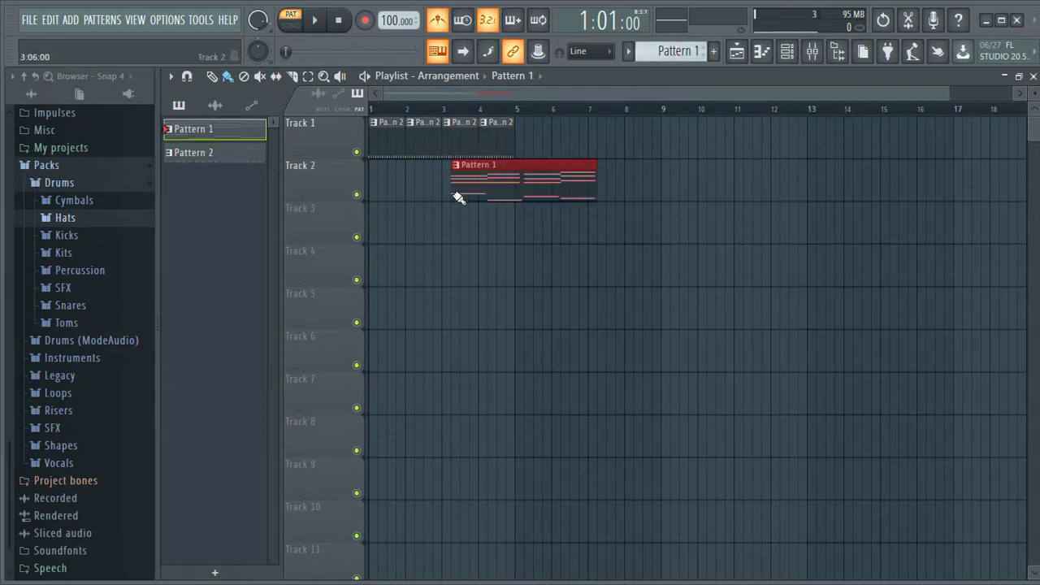
{"action": "left_click_drag", "start_coordinate": [511, 181], "coordinate": [393, 179]}
- Switch playback to song mode and listen to the arrangement of both patterns
{"action": "left_click", "coordinate": [290, 20]}
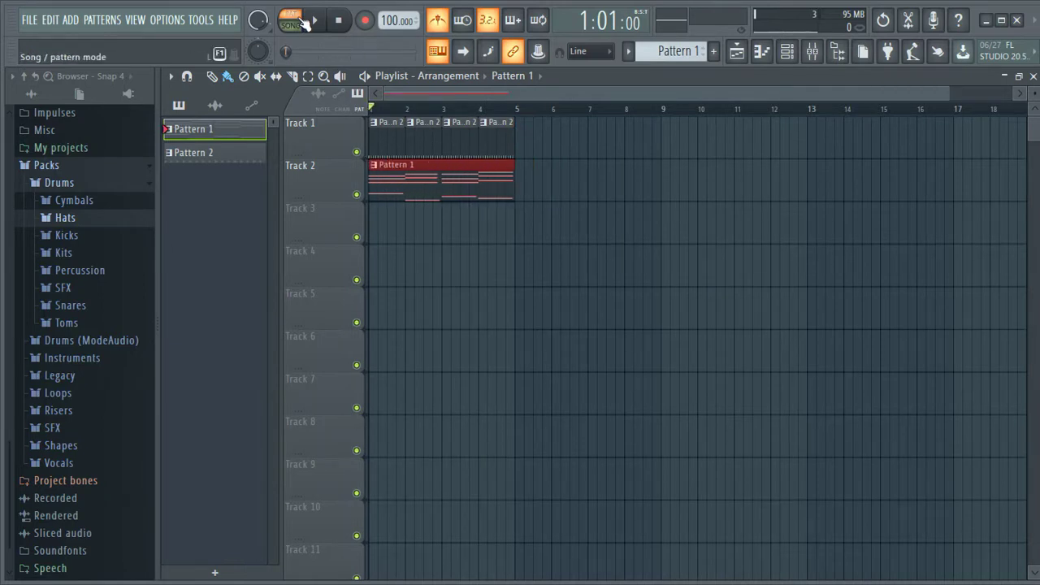
{"action": "left_click", "coordinate": [314, 20]}
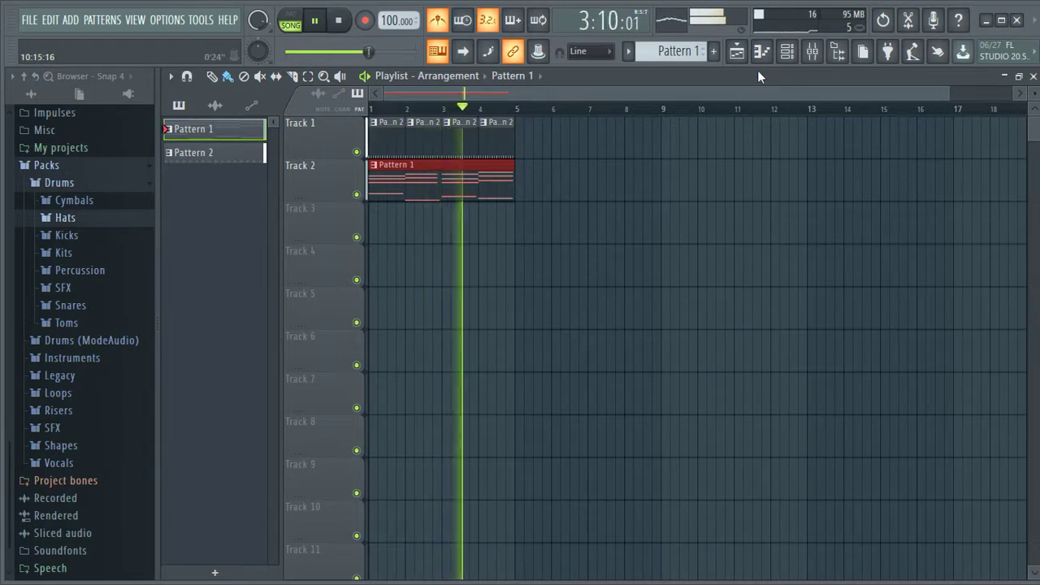
{"action": "key", "text": "space"}
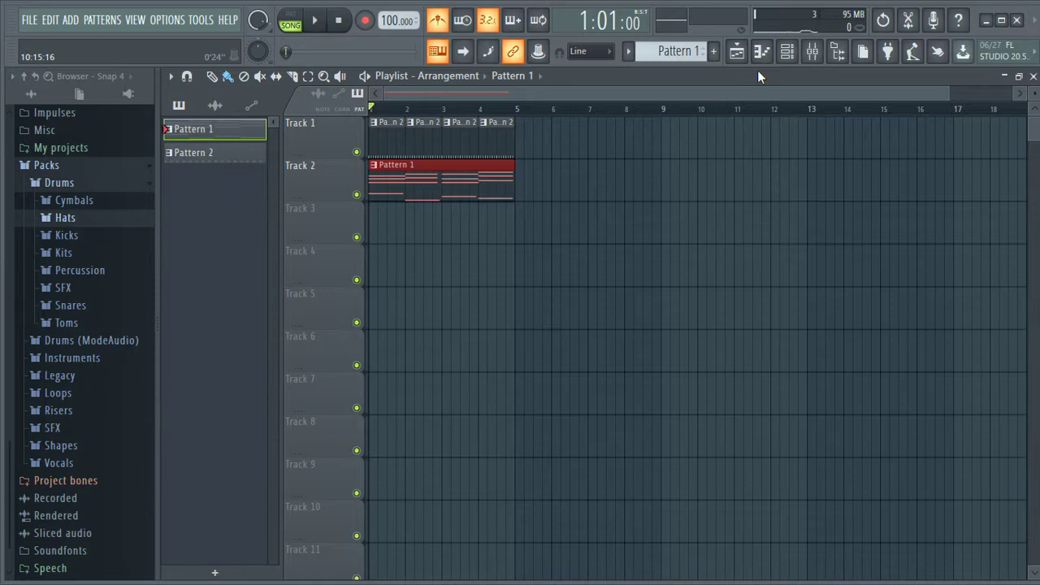
{"action": "key", "text": "space"}
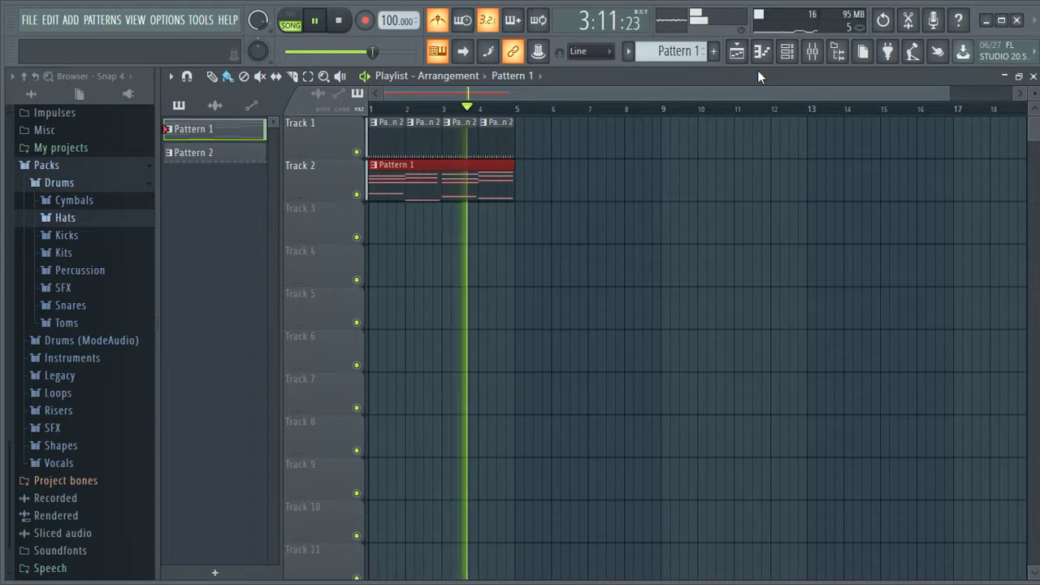
{"action": "key", "text": "space"}
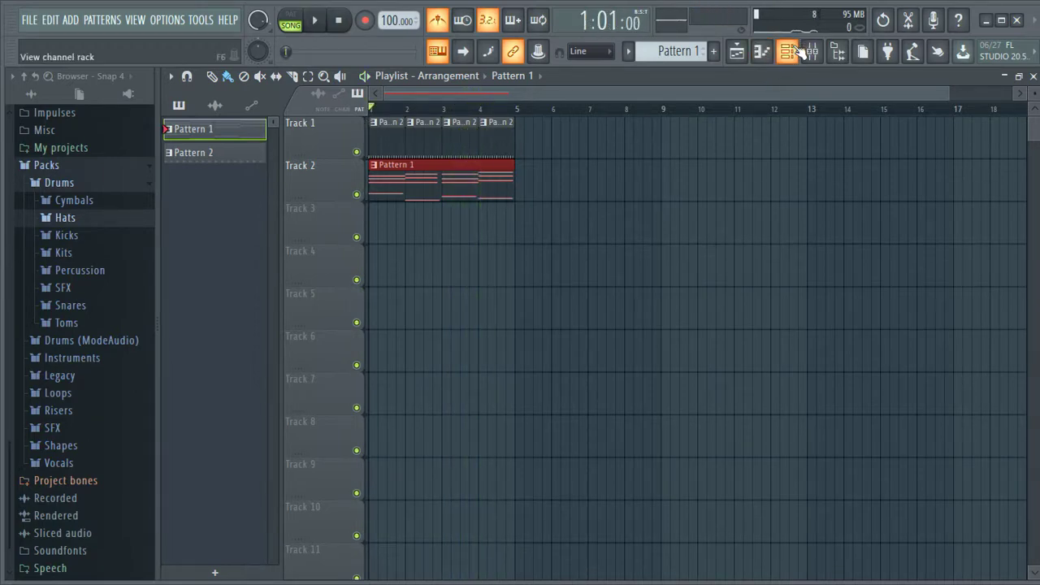
- Open Pattern 1's Nexus notes in the piano roll from the channel rack, and review the chords and bass notes
{"action": "left_click", "coordinate": [787, 51]}
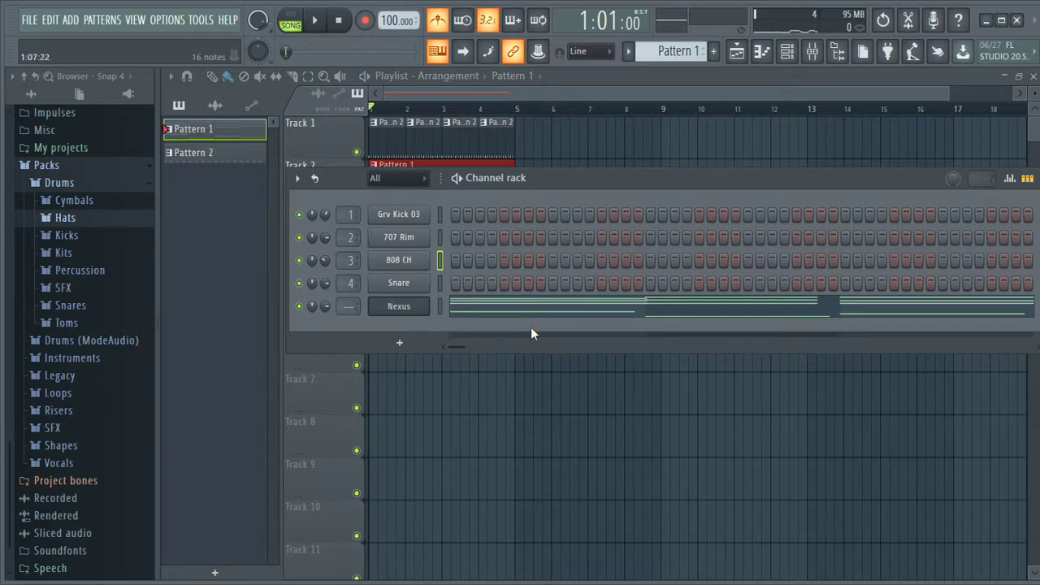
{"action": "left_click", "coordinate": [491, 309]}
{"action": "left_click", "coordinate": [492, 309]}
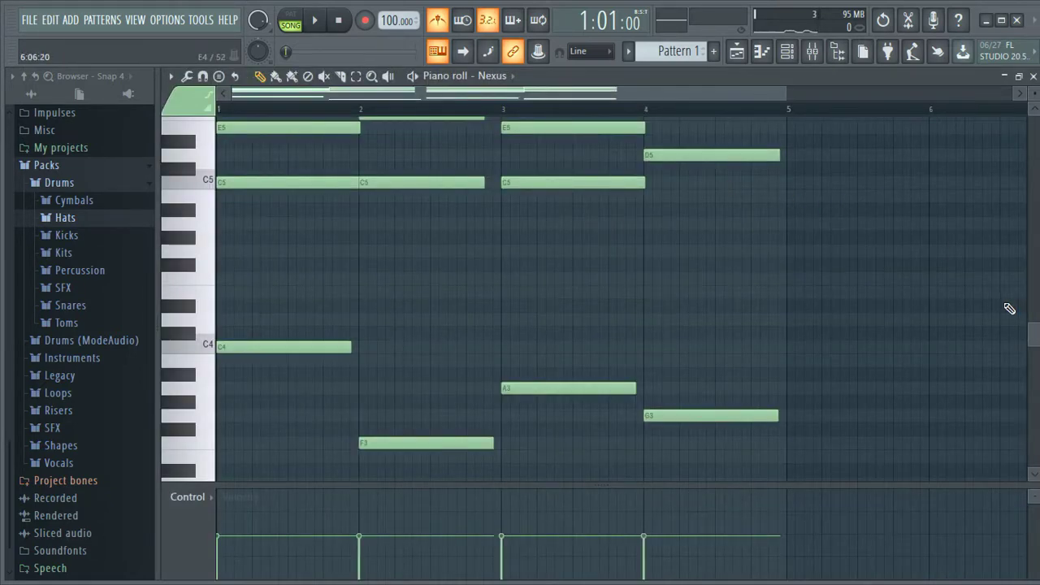
{"action": "left_click_drag", "start_coordinate": [1034, 333], "coordinate": [1030, 310]}
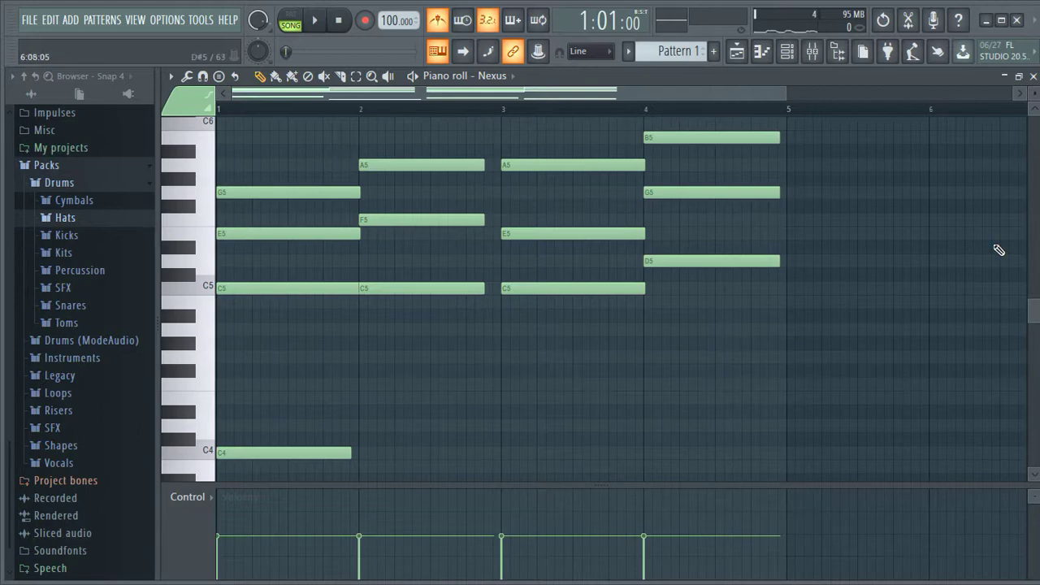
{"action": "left_click_drag", "start_coordinate": [1035, 313], "coordinate": [1035, 335]}
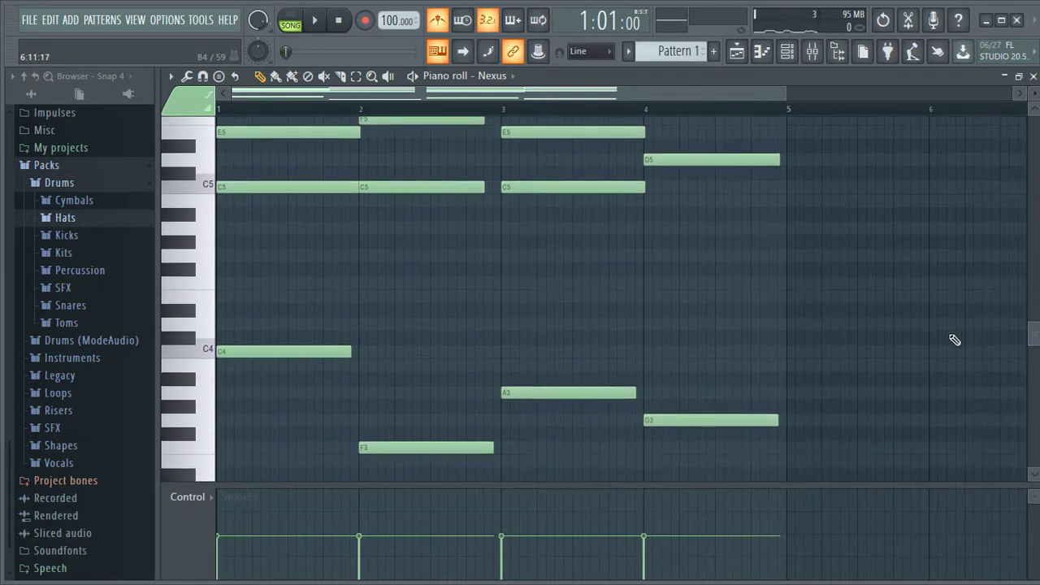
- Swap the chords and bass notes of bars 1 and 3, using bar 5 as temporary space, and play the new order
{"action": "left_click_drag", "start_coordinate": [602, 427], "coordinate": [576, 261]}
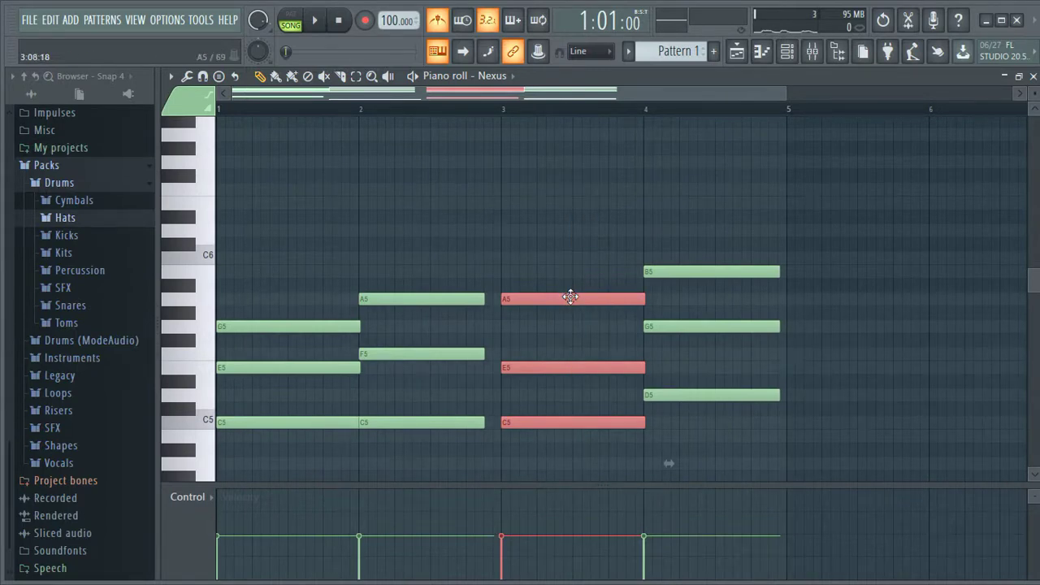
{"action": "mouse_move", "coordinate": [570, 297]}
{"action": "left_mouse_down"}
{"action": "mouse_move", "coordinate": [870, 298]}
{"action": "mouse_move", "coordinate": [858, 298]}
{"action": "left_mouse_up"}
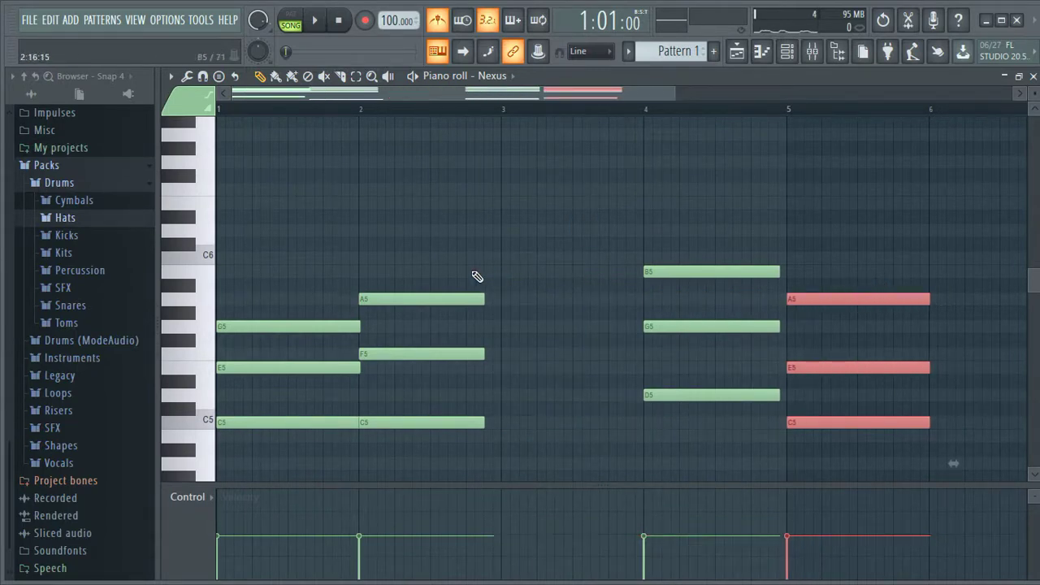
{"action": "left_click_drag", "start_coordinate": [279, 286], "coordinate": [571, 350]}
{"action": "left_click_drag", "start_coordinate": [883, 431], "coordinate": [866, 110]}
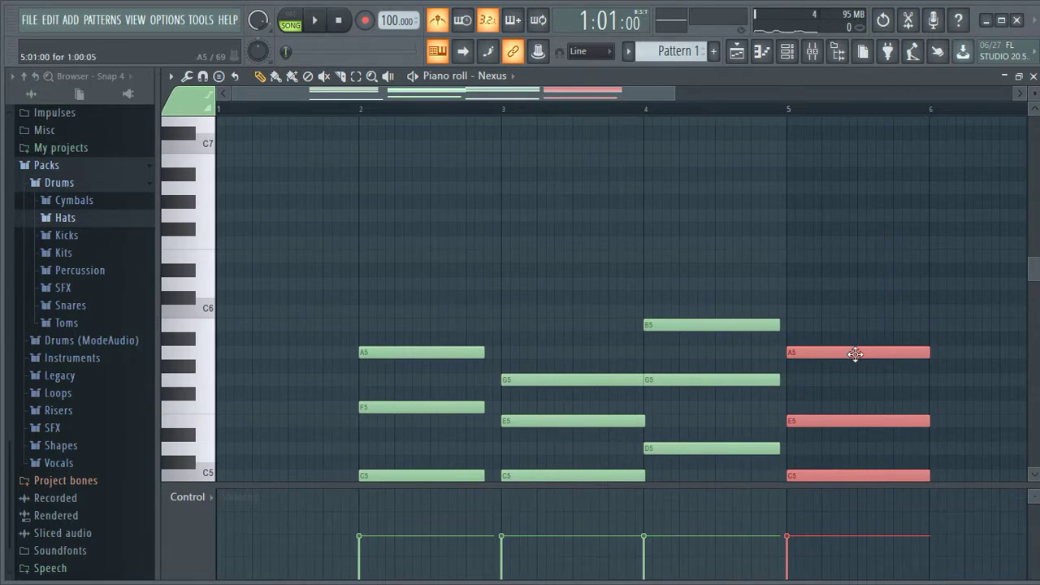
{"action": "left_click_drag", "start_coordinate": [854, 353], "coordinate": [258, 357]}
{"action": "scroll", "coordinate": [383, 390], "scroll_direction": "down", "scroll_amount": 4}
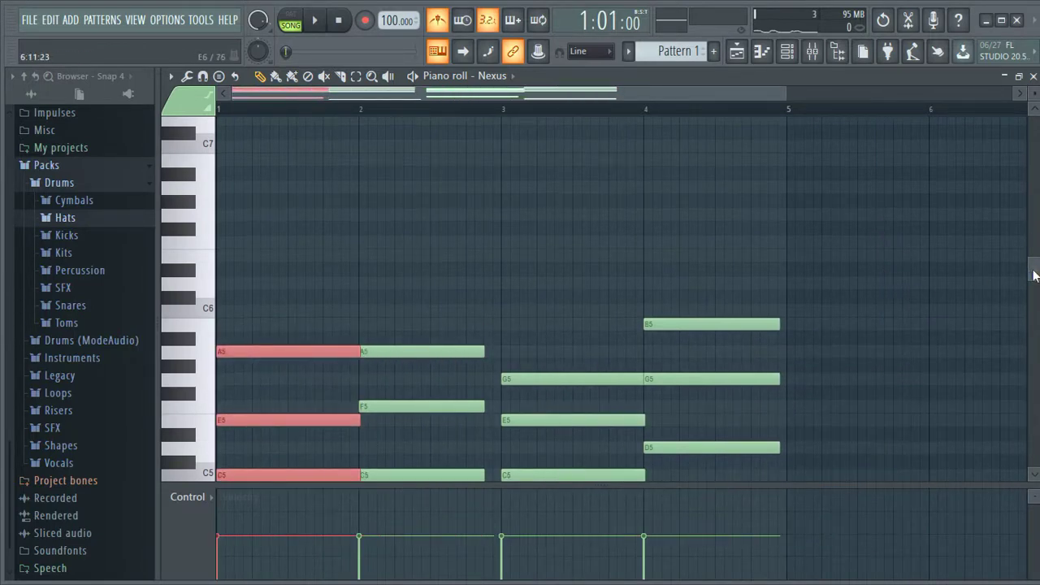
{"action": "key", "text": "space"}
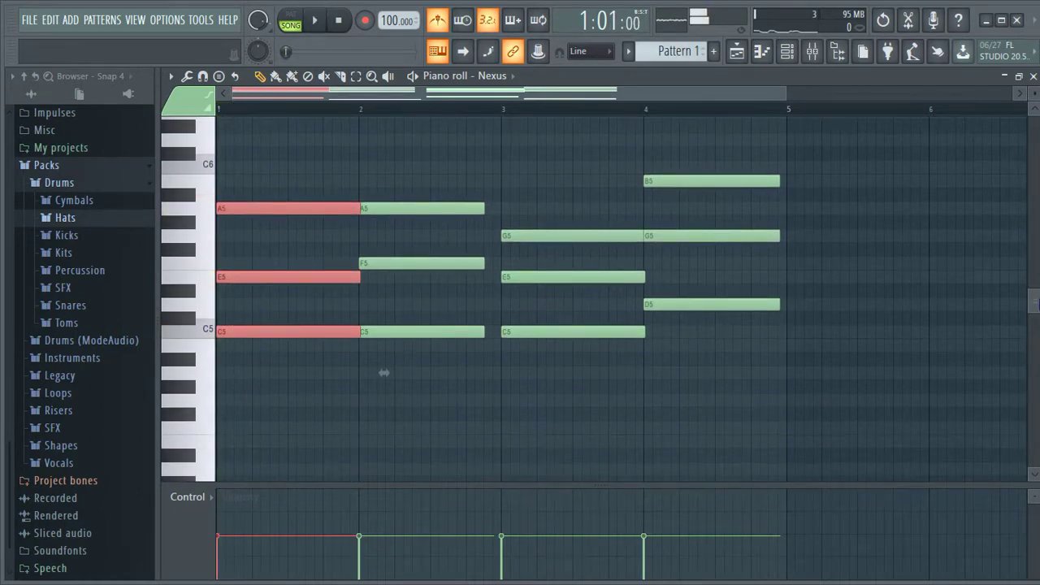
{"action": "key", "text": "space"}
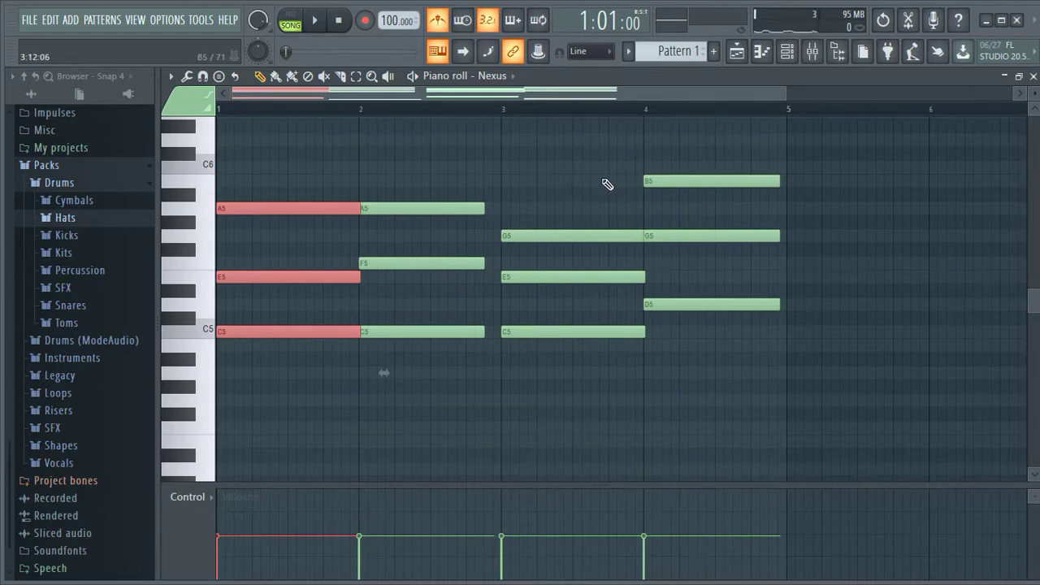
- Swap the chords and bass notes of bars 3 and 4, using bar 5 as temporary space, and play the new order
{"action": "left_click_drag", "start_coordinate": [566, 199], "coordinate": [578, 410]}
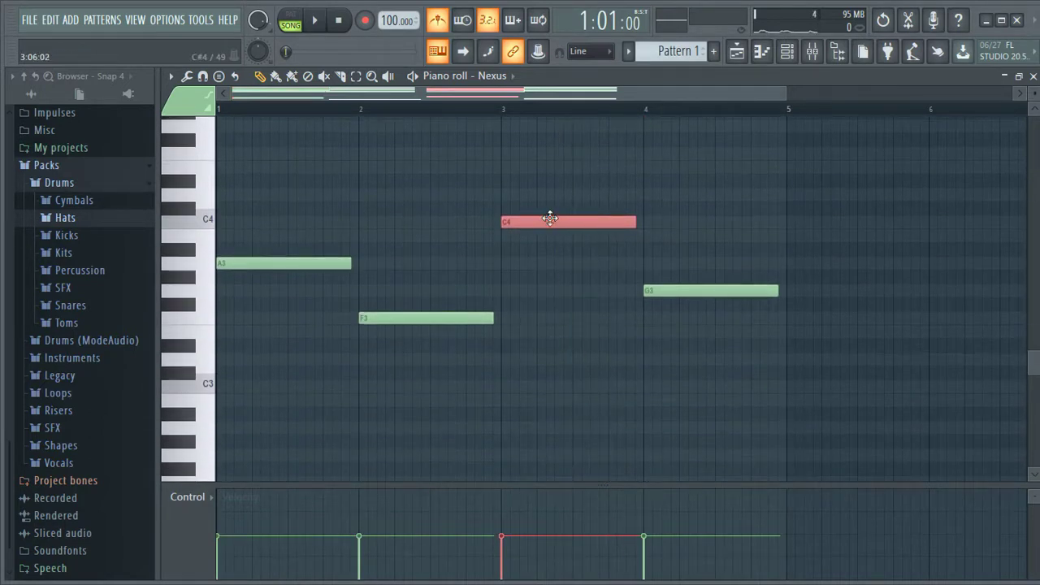
{"action": "left_click_drag", "start_coordinate": [554, 226], "coordinate": [839, 226]}
{"action": "left_click_drag", "start_coordinate": [755, 348], "coordinate": [750, 233]}
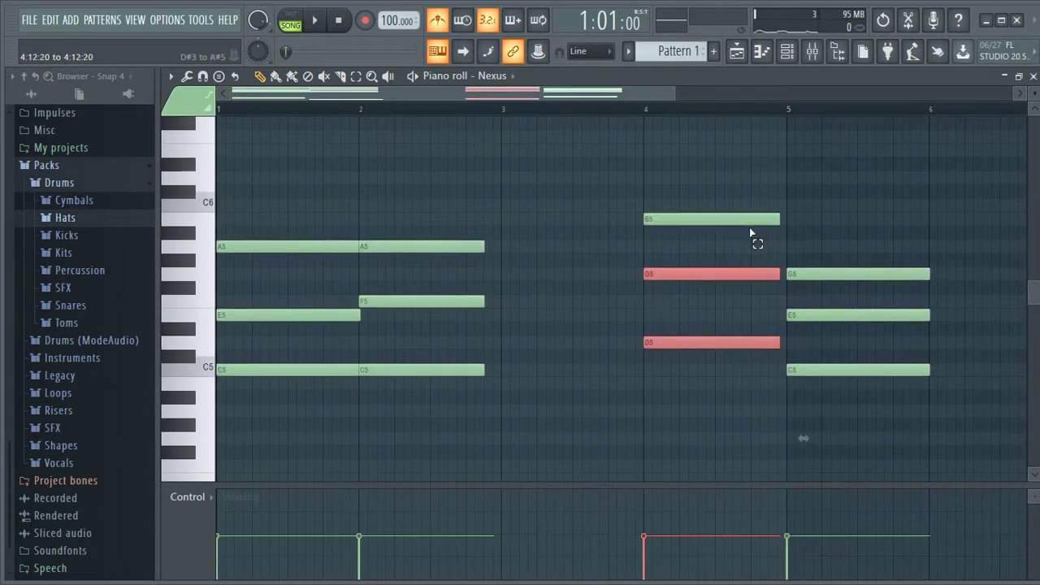
{"action": "left_click_drag", "start_coordinate": [728, 187], "coordinate": [718, 408]}
{"action": "left_click_drag", "start_coordinate": [673, 222], "coordinate": [548, 225]}
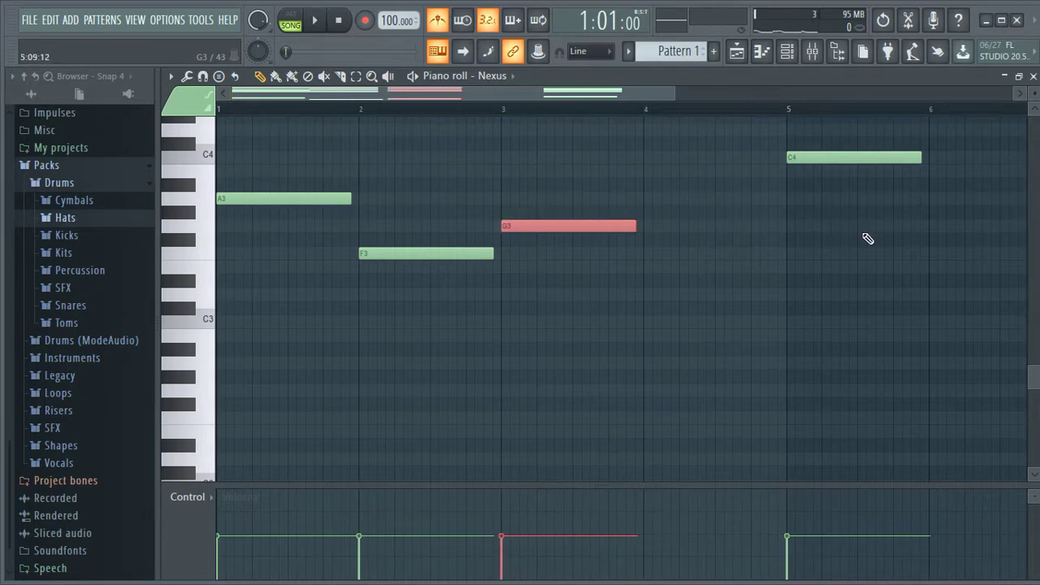
{"action": "left_click_drag", "start_coordinate": [867, 238], "coordinate": [866, 189]}
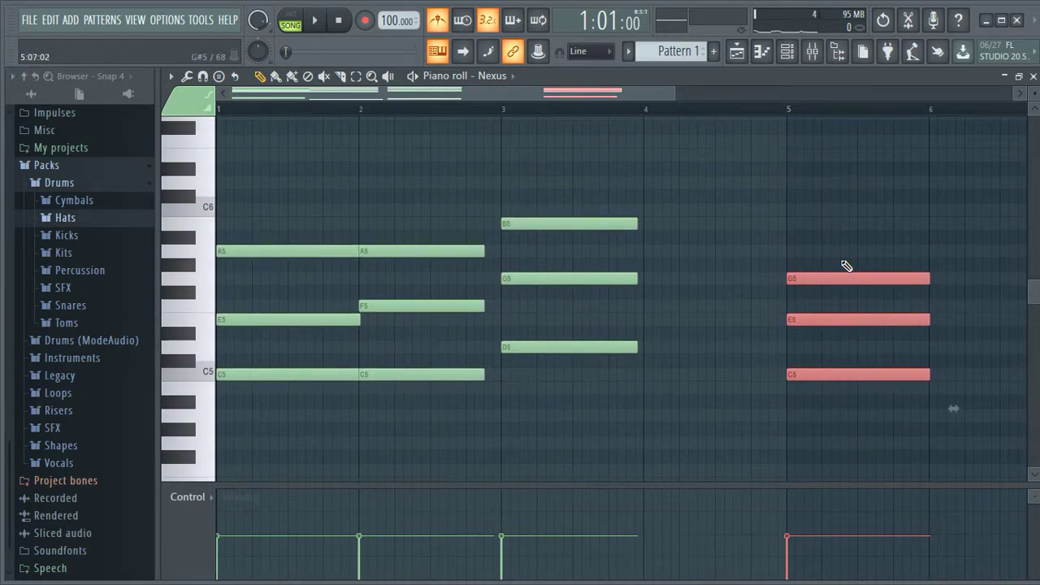
{"action": "left_click_drag", "start_coordinate": [840, 274], "coordinate": [701, 295]}
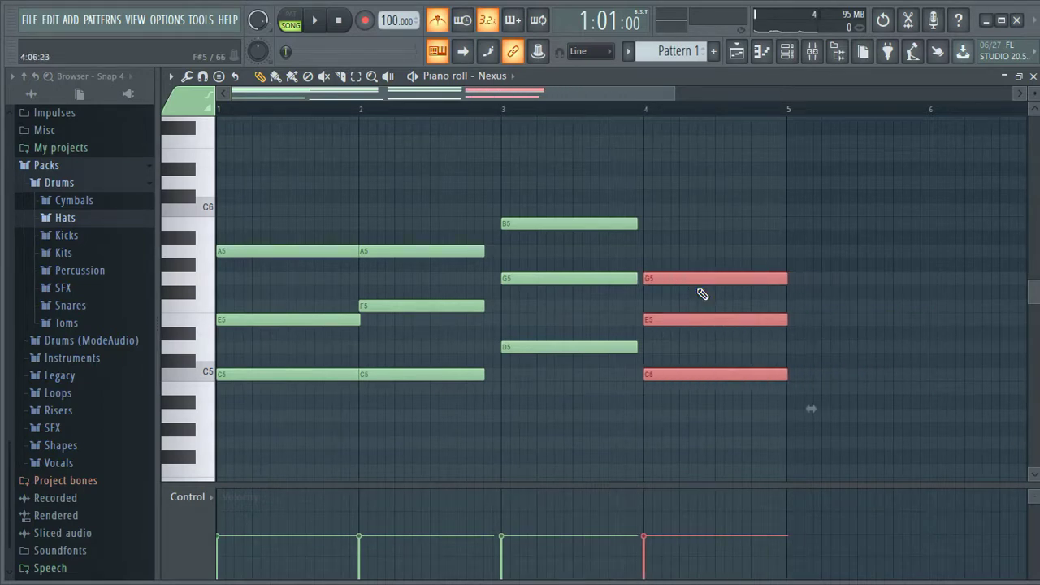
{"action": "key", "text": "space"}
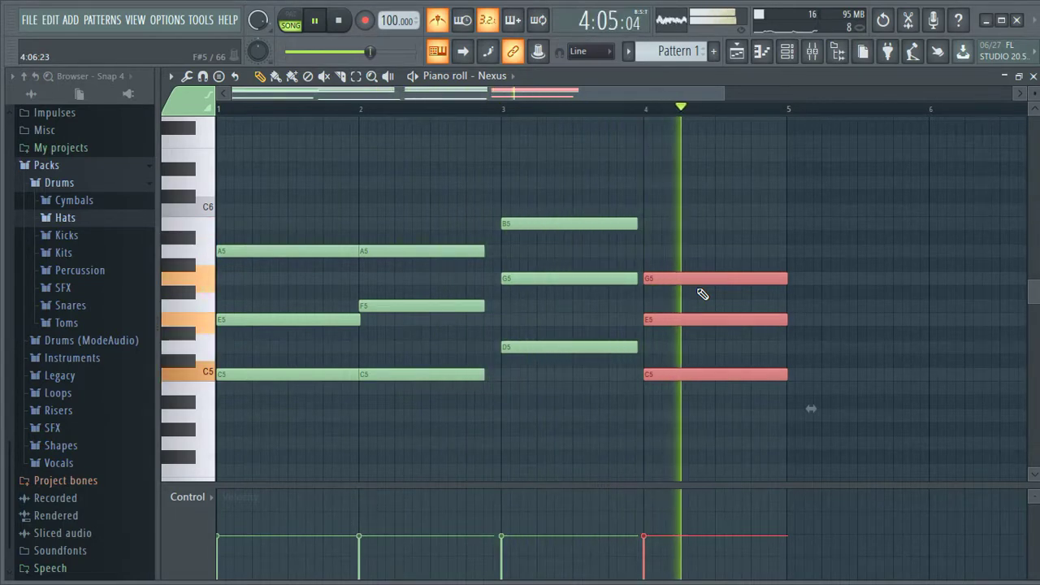
{"action": "left_click_drag", "start_coordinate": [406, 195], "coordinate": [437, 543], "text": "ctrl"}
{"action": "key", "text": "space"}
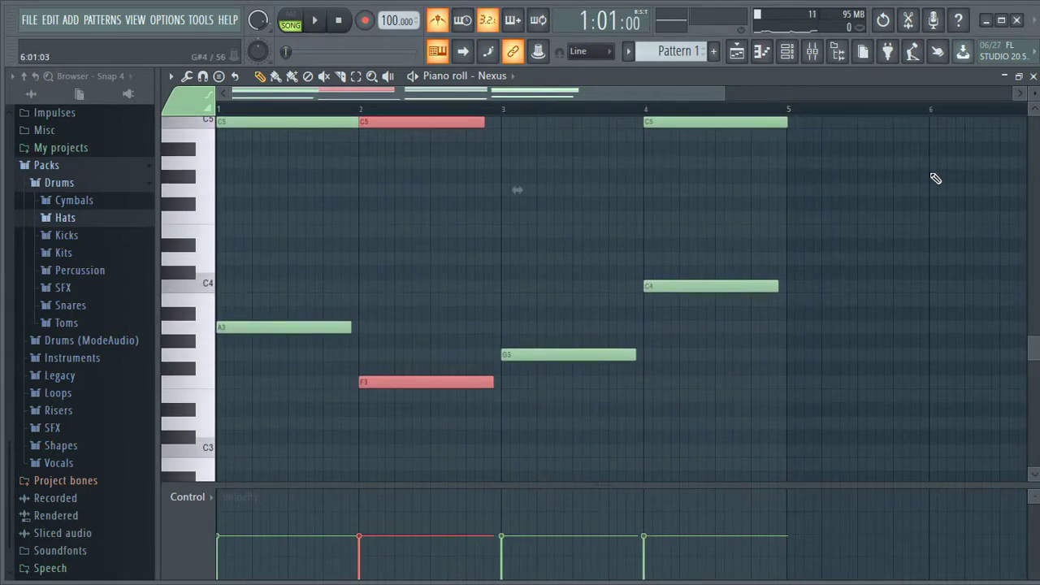
- Shorten the bar 4 chord notes and all bar 1 notes so they end slightly before the next bar, and play the progression
{"action": "left_click_drag", "start_coordinate": [788, 121], "coordinate": [783, 122]}
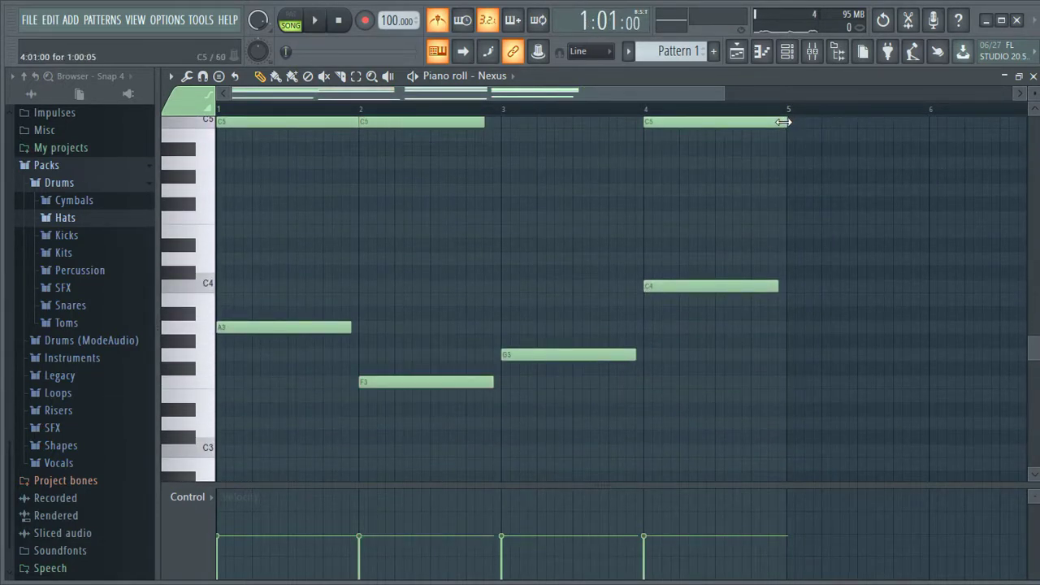
{"action": "left_click_drag", "start_coordinate": [1034, 349], "coordinate": [1029, 309]}
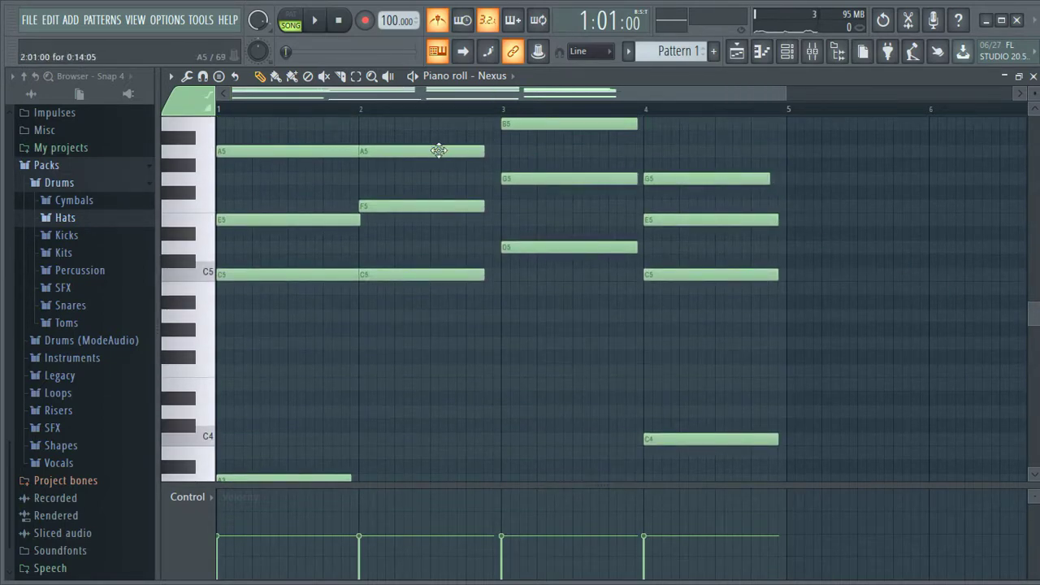
{"action": "left_click_drag", "start_coordinate": [344, 152], "coordinate": [342, 408]}
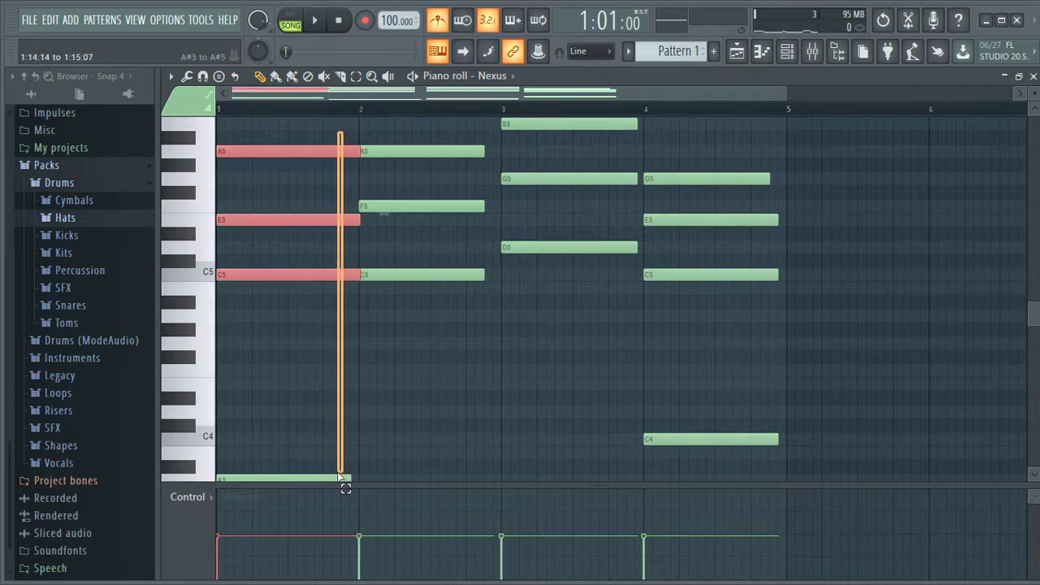
{"action": "mouse_move", "coordinate": [340, 478]}
{"action": "left_mouse_down"}
{"action": "mouse_move", "coordinate": [343, 493]}
{"action": "mouse_move", "coordinate": [339, 485]}
{"action": "left_mouse_up"}
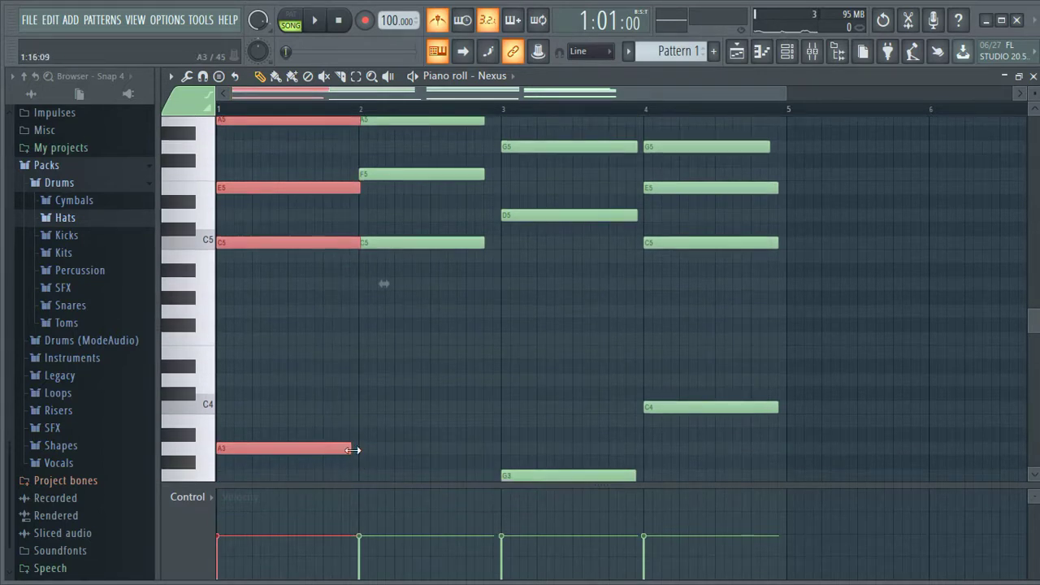
{"action": "key", "text": "space"}
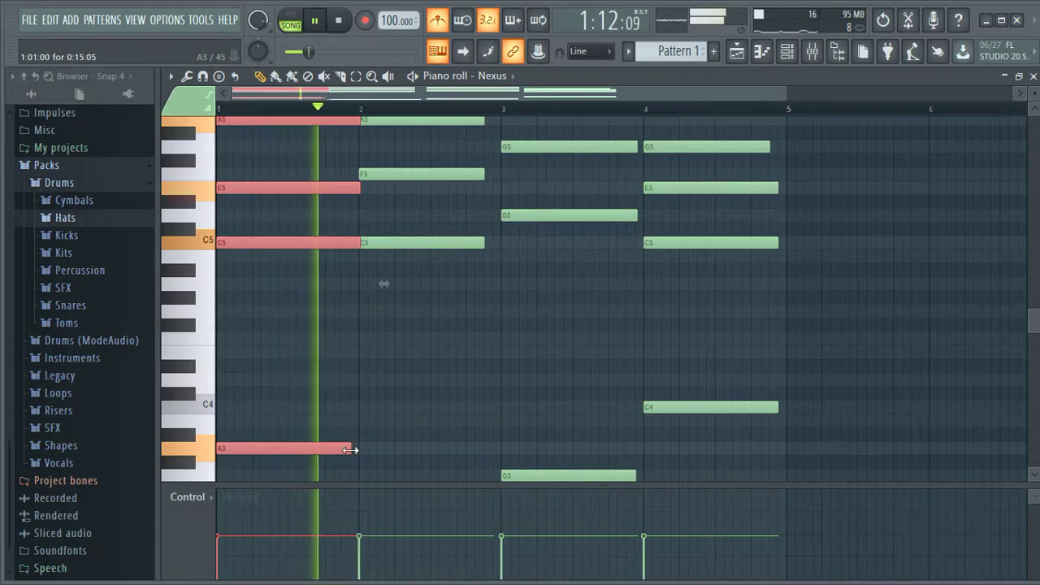
{"action": "left_click_drag", "start_coordinate": [350, 449], "coordinate": [342, 449]}
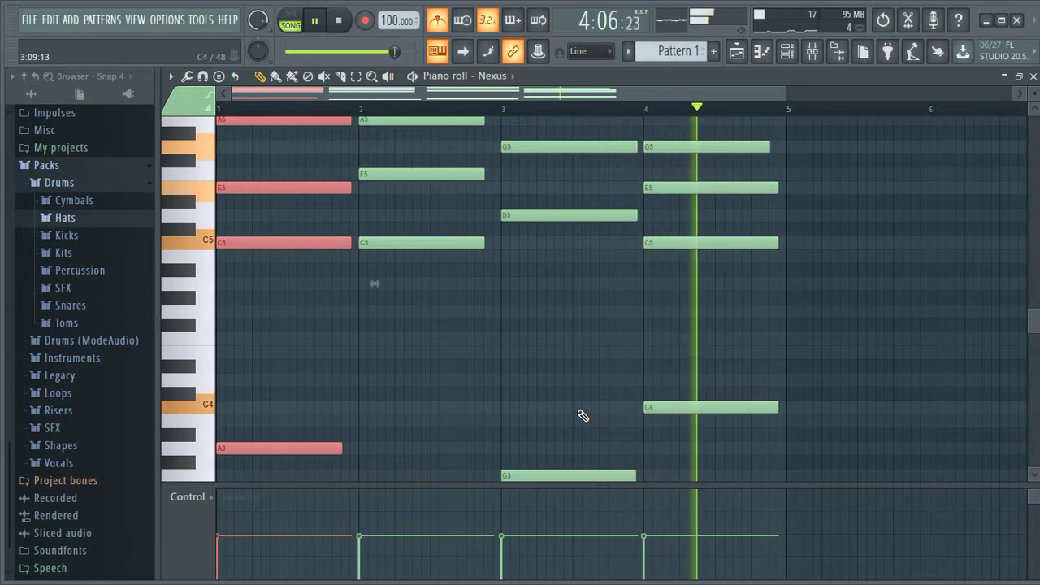
{"action": "key", "text": "space"}
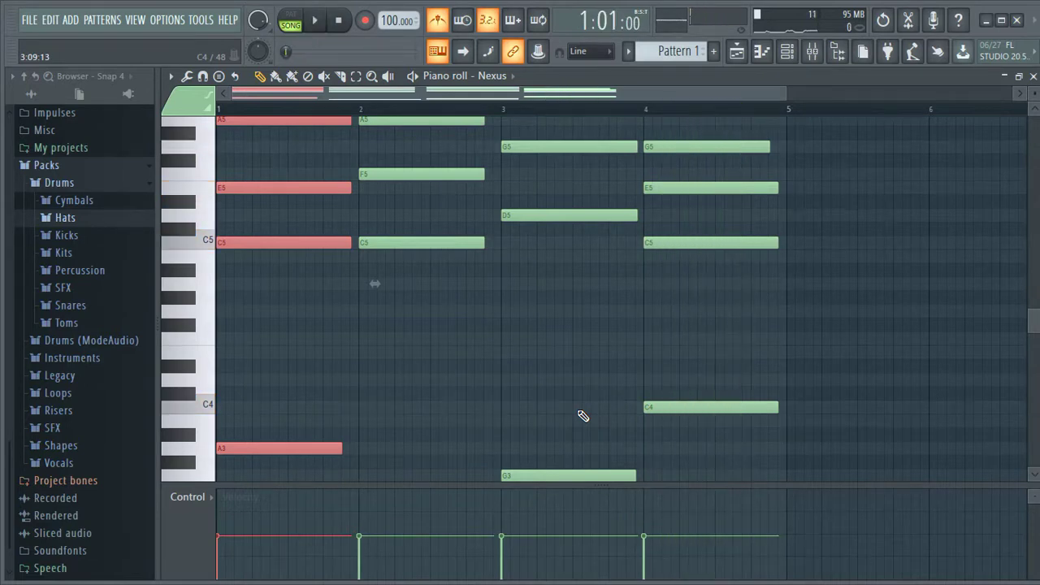